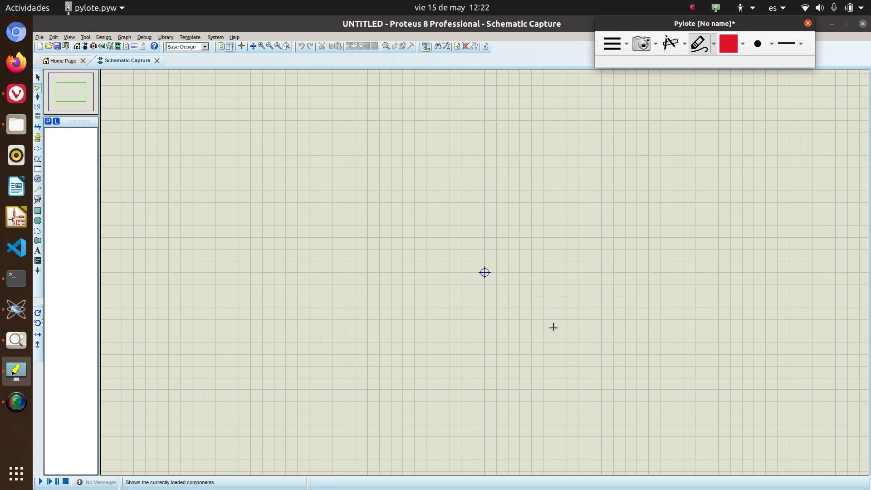
left_click_drag(612, 23, 613, 25)
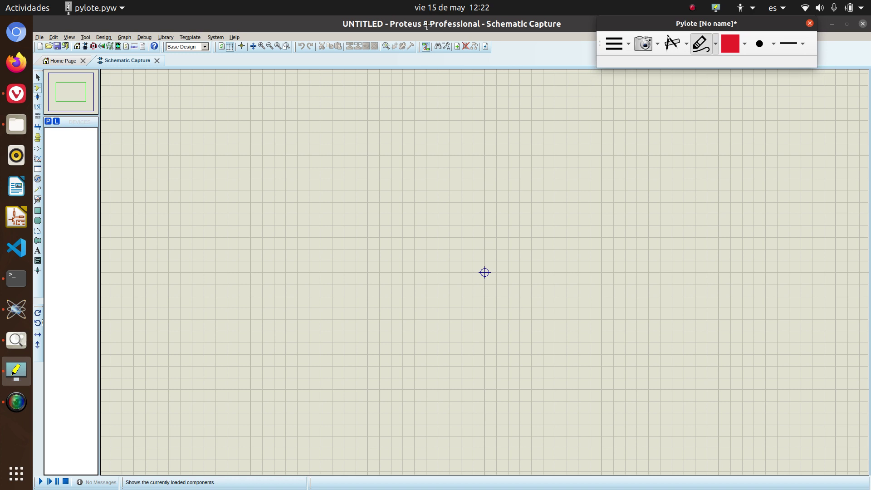
left_click_drag(656, 26, 648, 26)
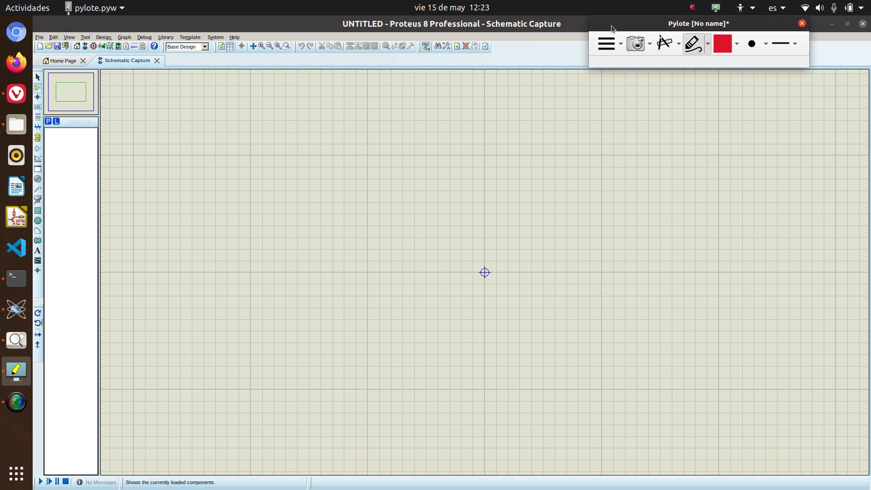
left_click_drag(611, 25, 622, 25)
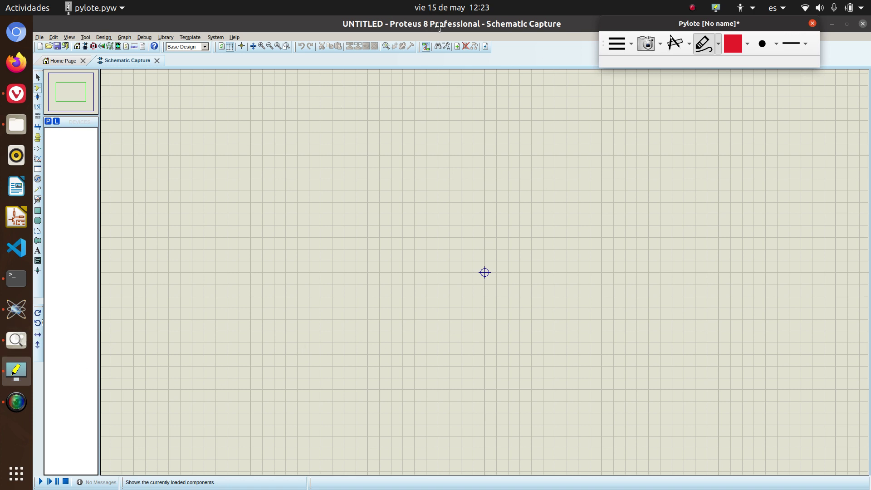
Step: Switch to Proteus, close the open schematic from the home page and open a new blank Schematic Capture sheet
left_click(16, 309)
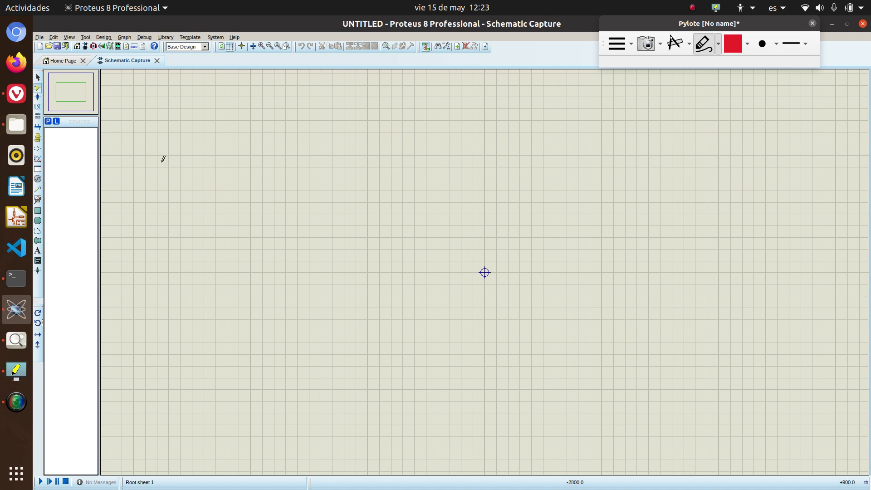
left_click(68, 61)
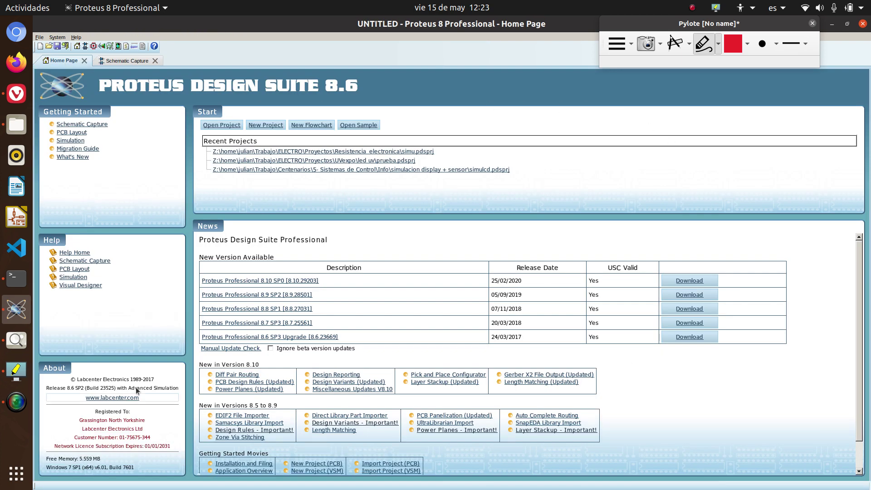
left_click(155, 60)
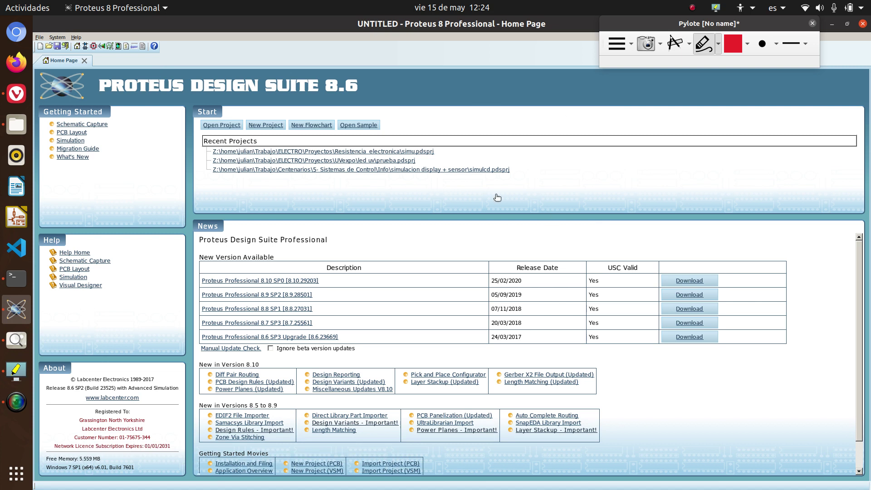
left_click(85, 46)
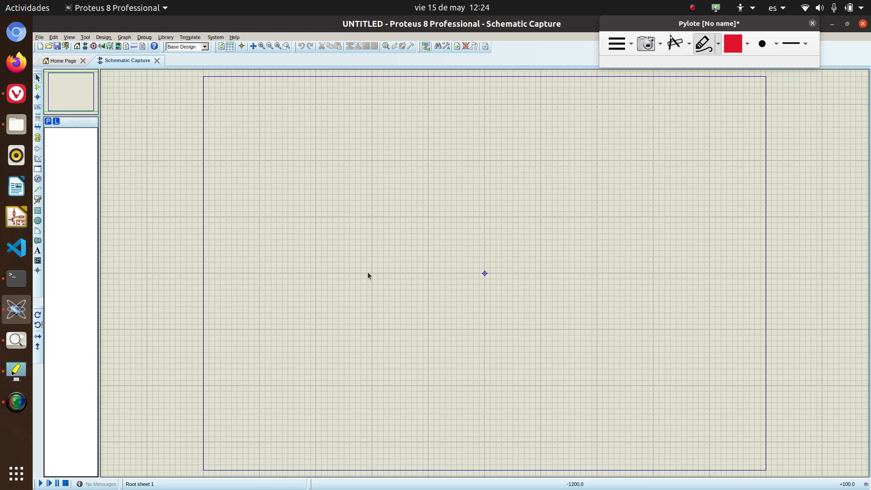
scroll(494, 269, "up", 2)
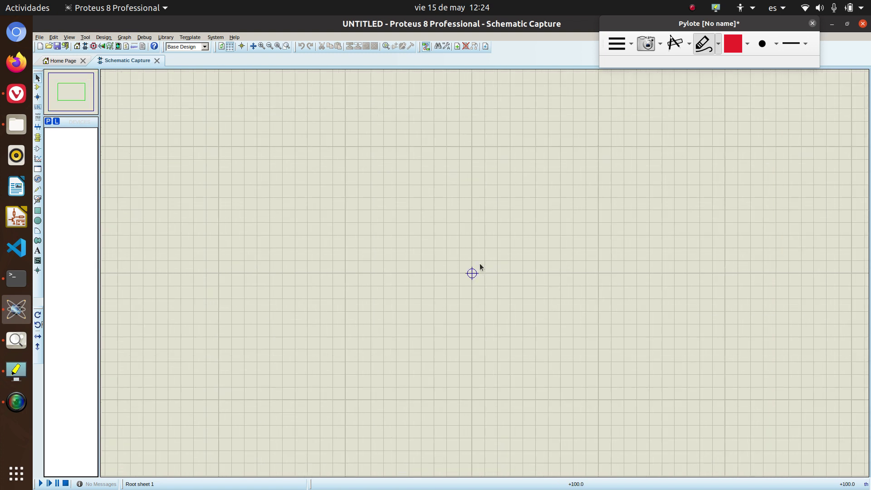
scroll(471, 272, "down", 2)
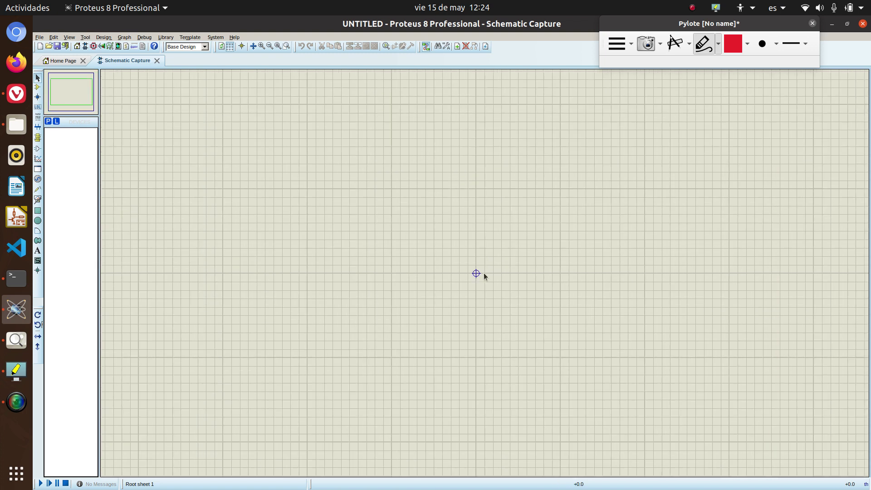
Step: Search the device library for "resistor" and add the generic RES device from the Resistors category to the component list
left_click(38, 89)
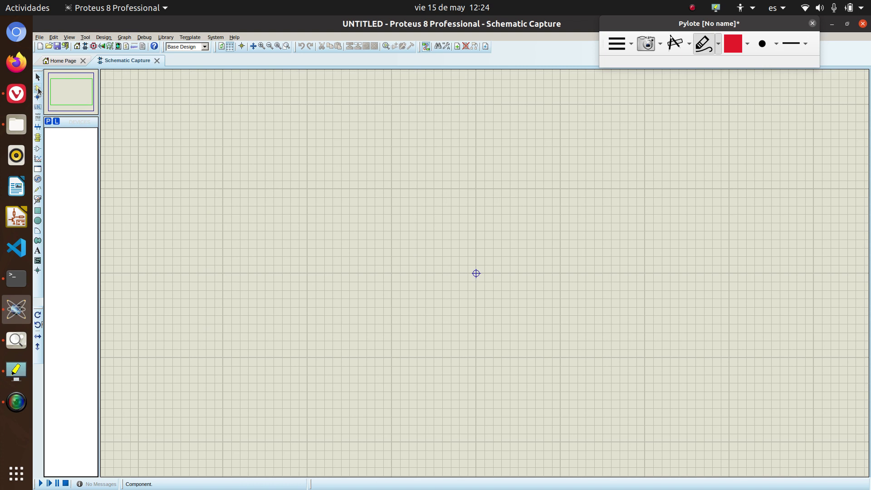
left_click(48, 122)
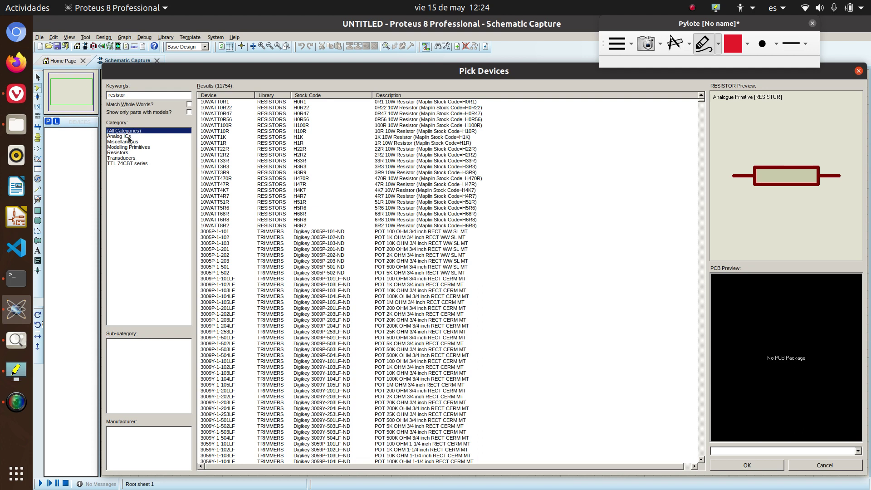
left_click(126, 154)
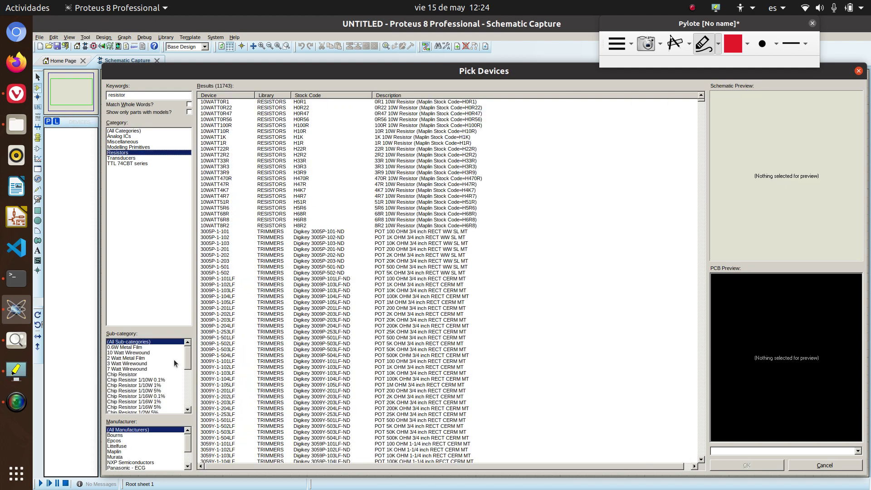
left_click_drag(190, 350, 187, 398)
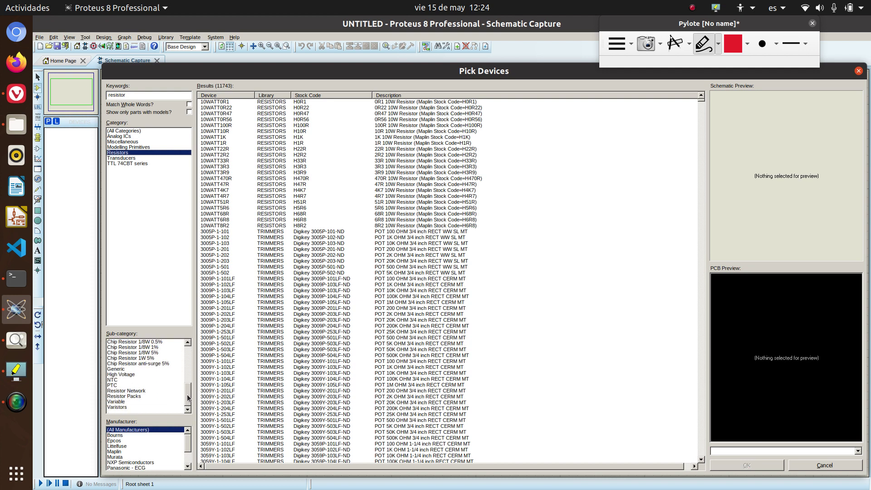
left_click(115, 370)
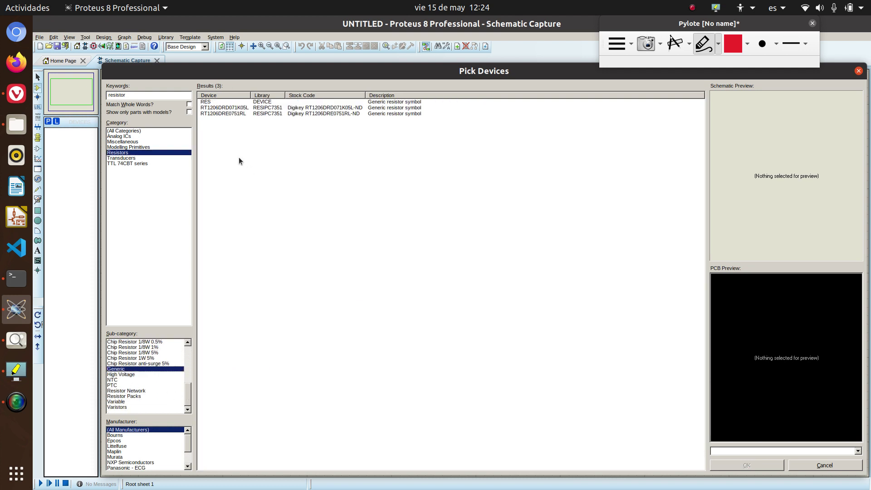
left_click(223, 103)
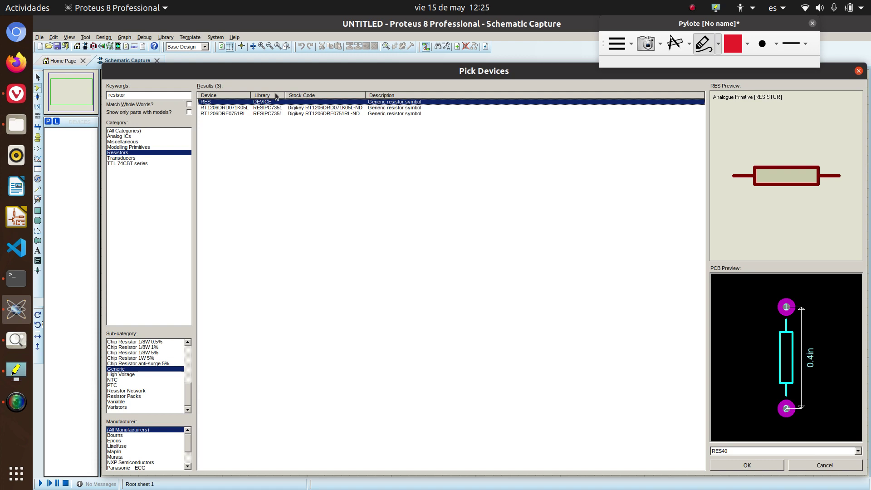
double_click(244, 102)
Step: Search the device library for "battery", add the multi-cell BATTERY device to the component list and close the library
left_click_drag(140, 96, 98, 92)
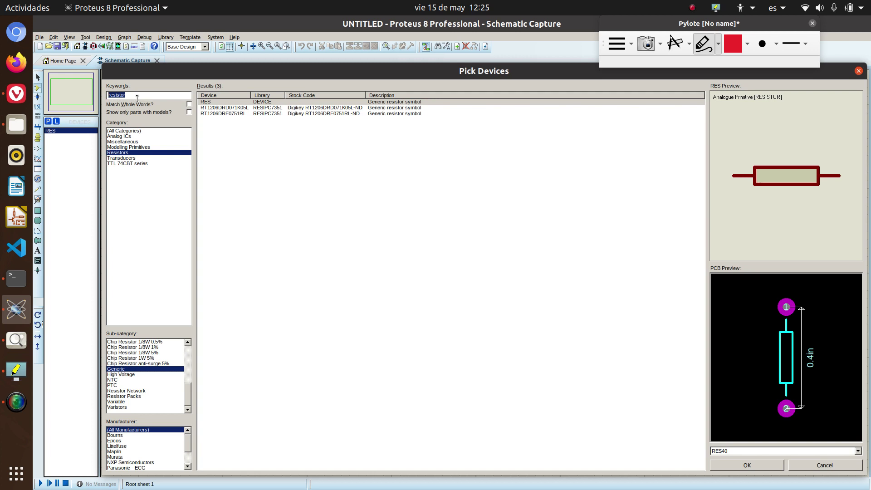
type("bet")
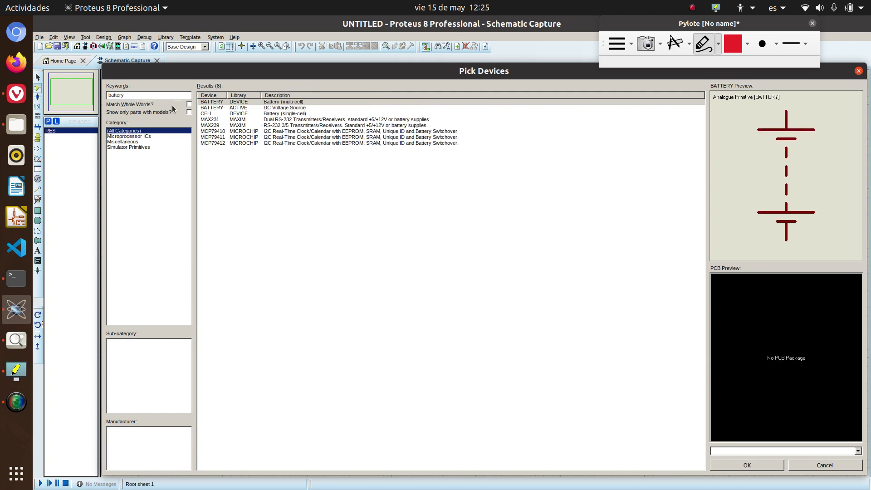
left_click(225, 102)
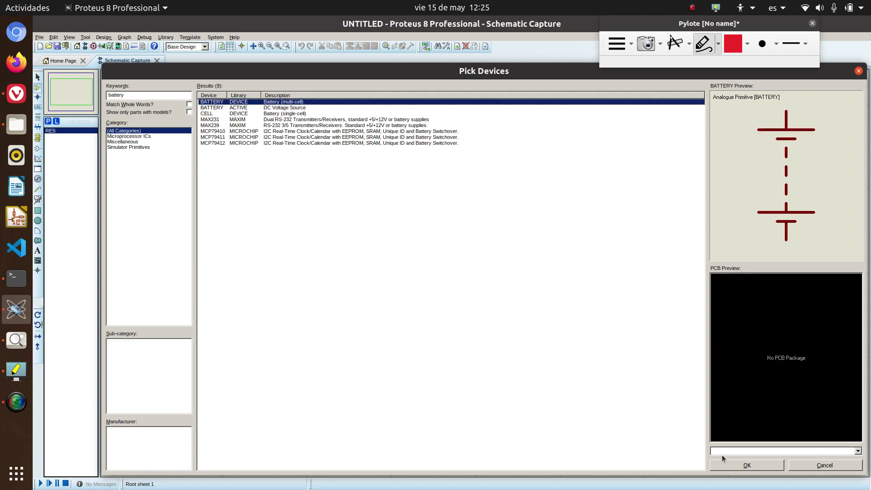
double_click(214, 101)
left_click(859, 71)
Step: Place the battery upright left of the sheet origin and a horizontal resistor to the battery's upper right
left_click(53, 136)
left_click(57, 131)
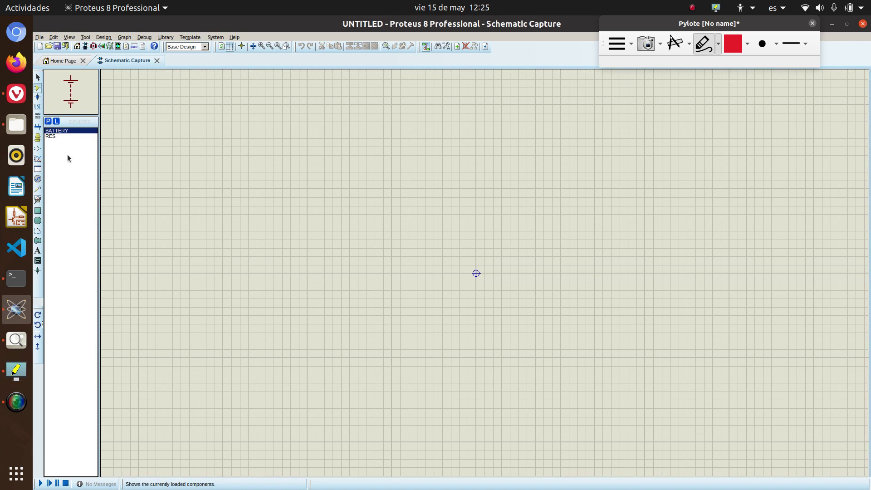
left_click(56, 137)
left_click(56, 131)
left_click(352, 258)
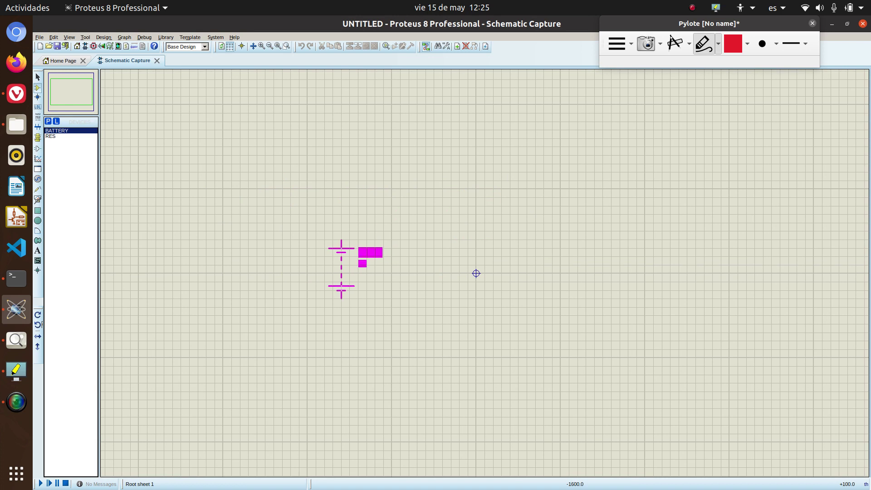
left_click(344, 274)
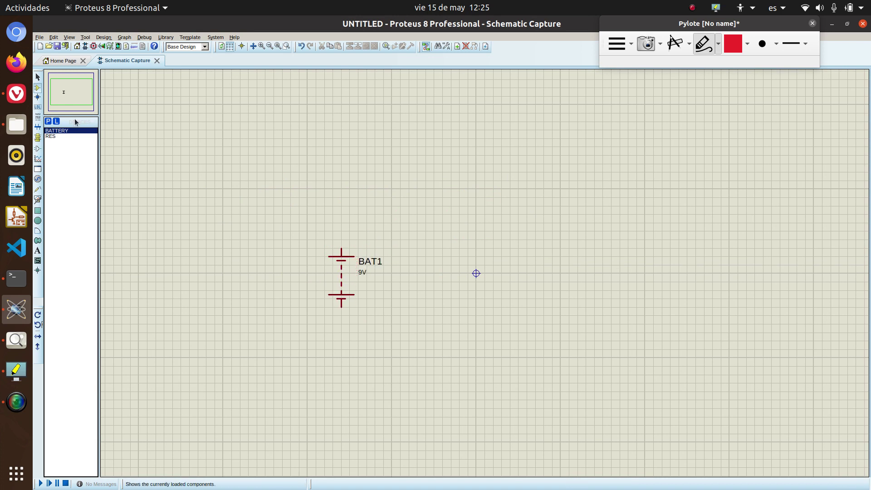
left_click(58, 137)
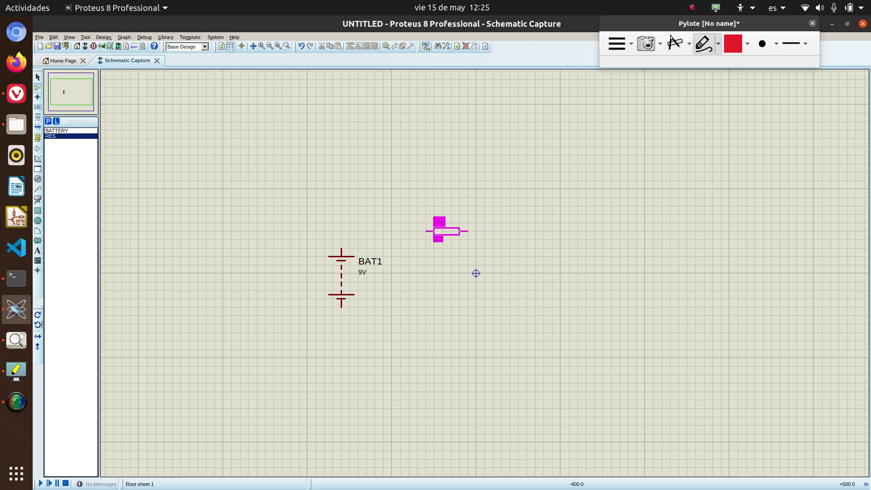
left_click(439, 245)
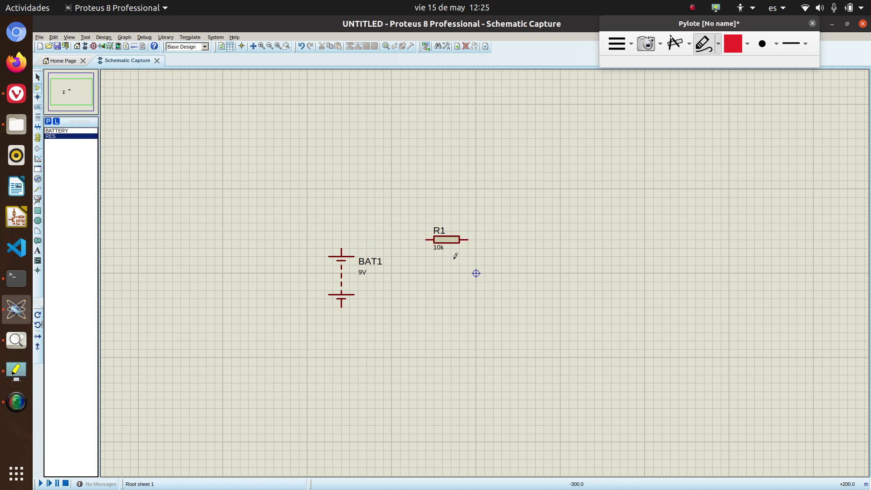
Step: Place two vertical resistors side by side to the right of R1 and one horizontal resistor below R1
left_click(55, 137)
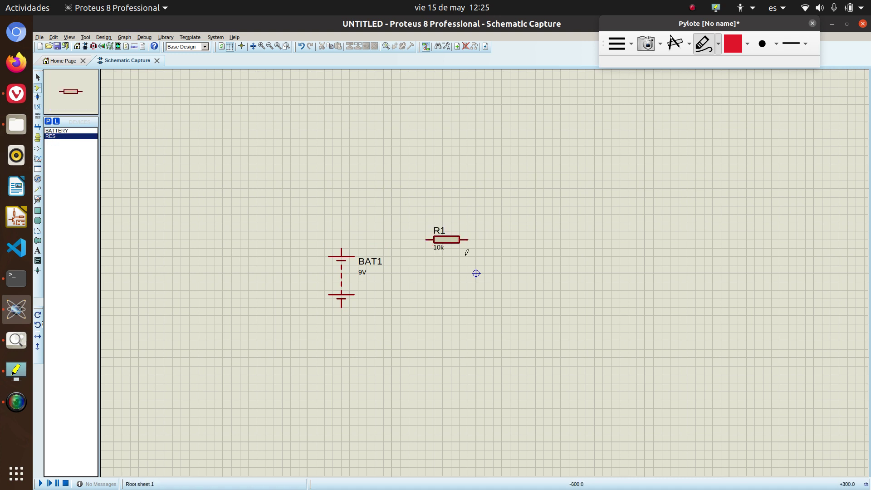
left_click(39, 317)
left_click(38, 317)
left_click(38, 317)
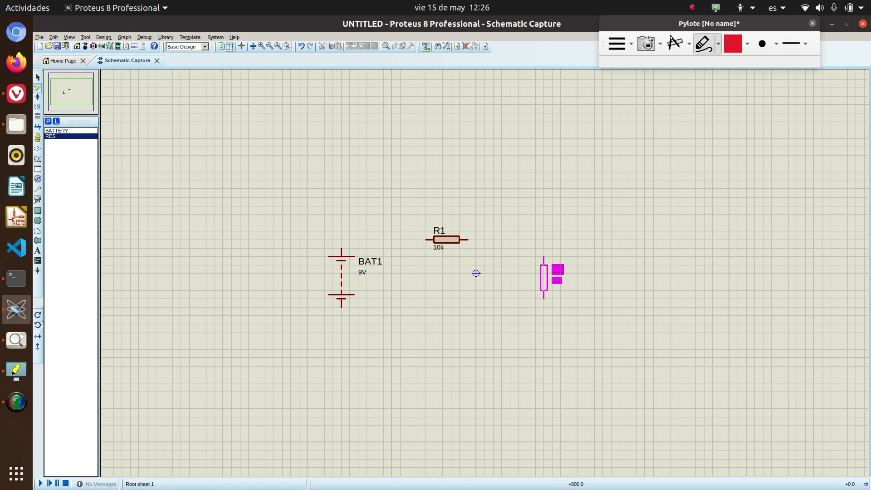
left_click(502, 278)
left_click(547, 277)
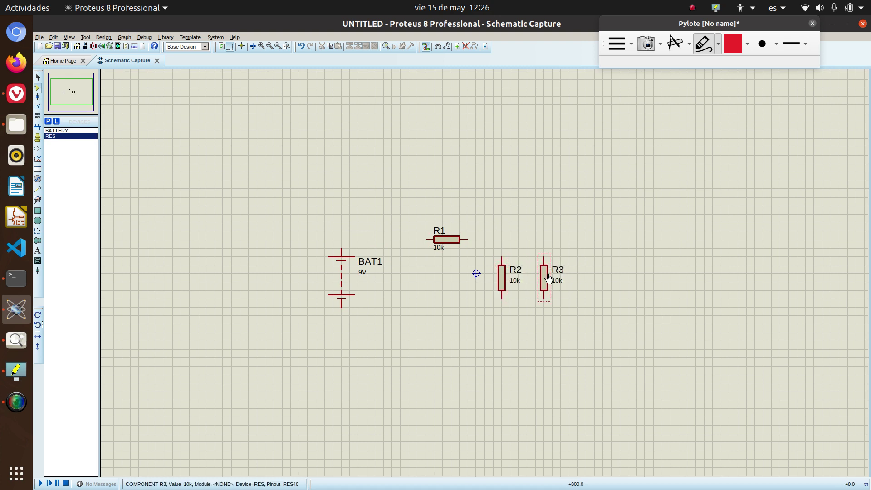
left_click(37, 314)
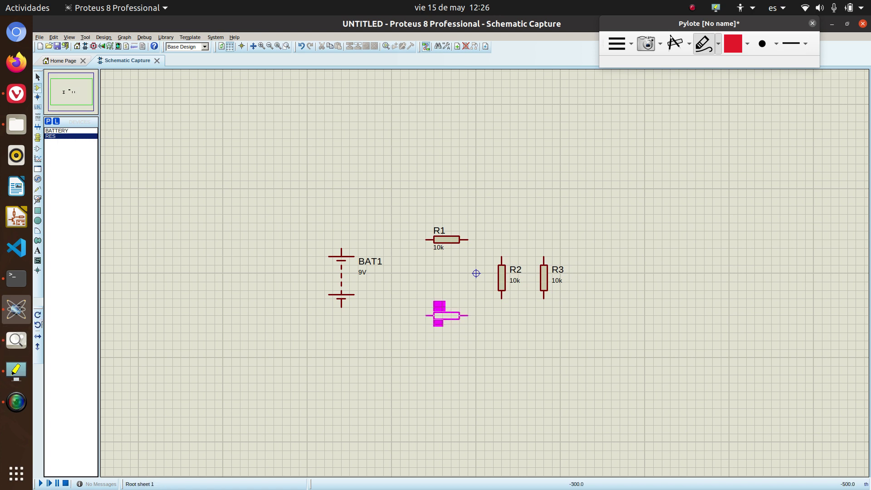
left_click(476, 273)
Step: Wire the battery's upper terminal to R1, R1 to the top of R3, and the top of R2 to that wire
scroll(498, 272, "up", 2)
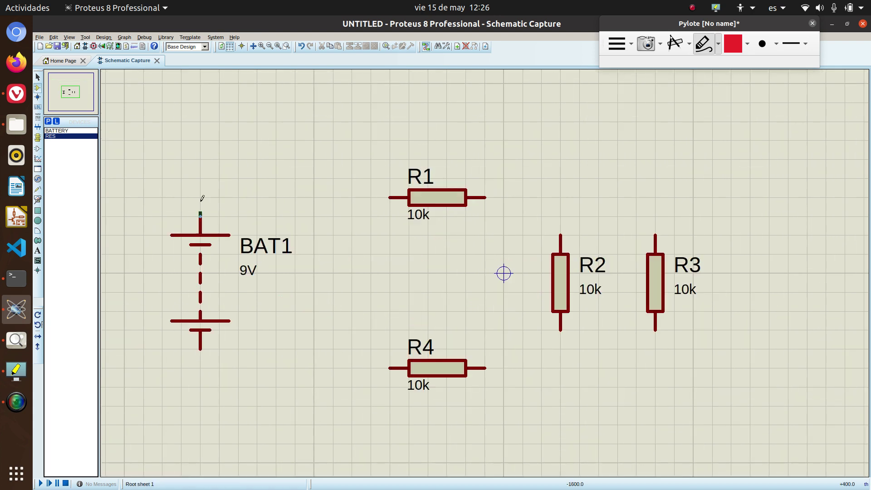
left_click(200, 216)
left_click(390, 197)
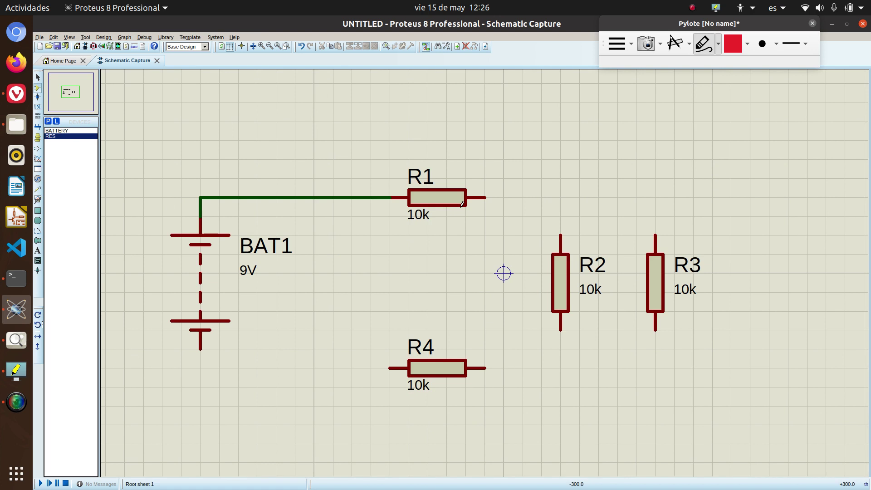
left_click(485, 198)
left_click(655, 235)
left_click(561, 235)
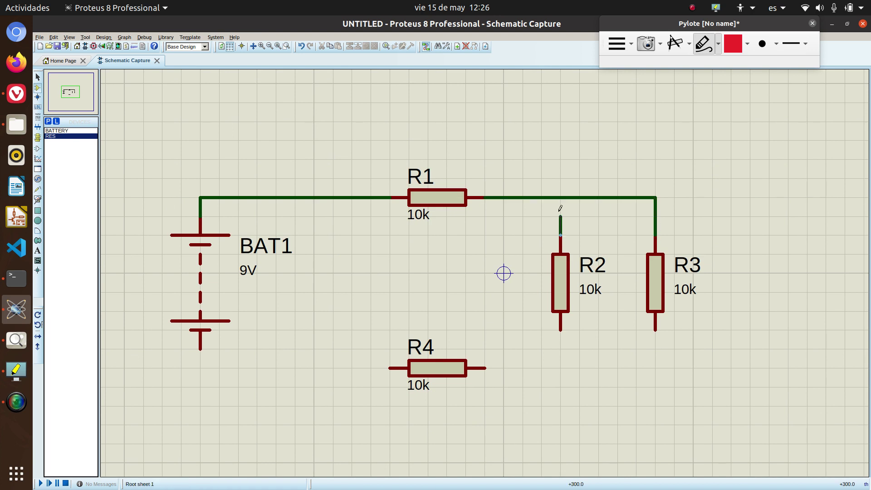
left_click(561, 198)
Step: Wire R4 to the bottom of R3, the bottom of R2 to that wire, and R4's free end to the battery's lower terminal
left_click(485, 368)
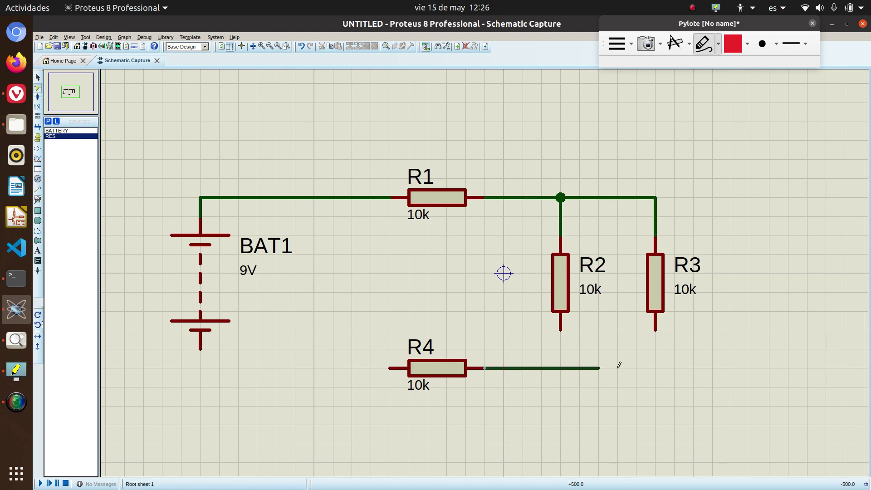
left_click(655, 330)
left_click(561, 330)
left_click(560, 368)
left_click(390, 368)
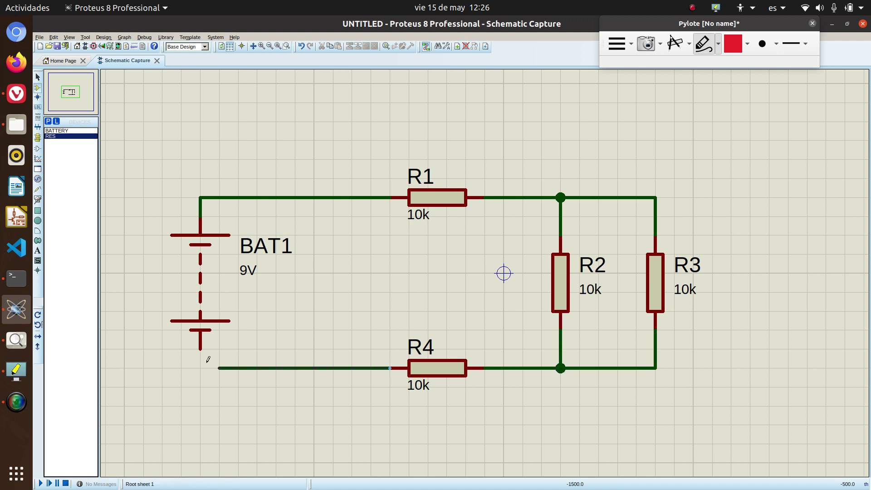
left_click(199, 347)
right_click(200, 253)
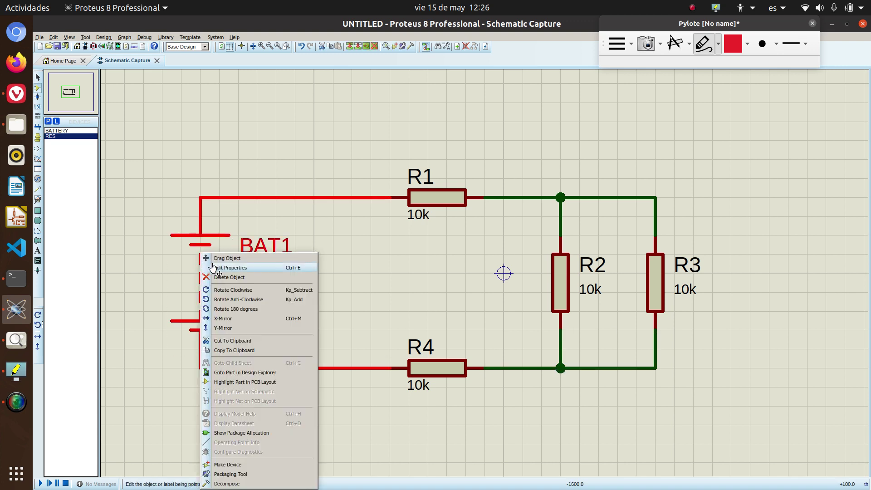
left_click(157, 191)
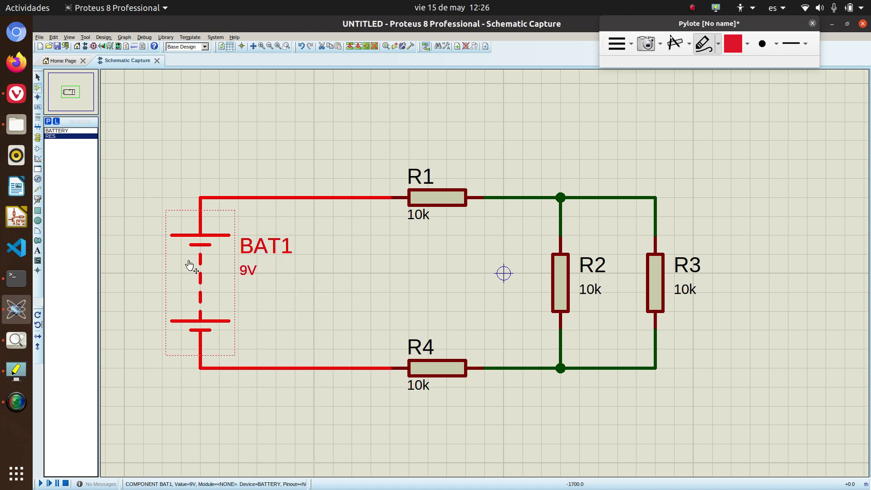
left_click(38, 78)
left_click(278, 136)
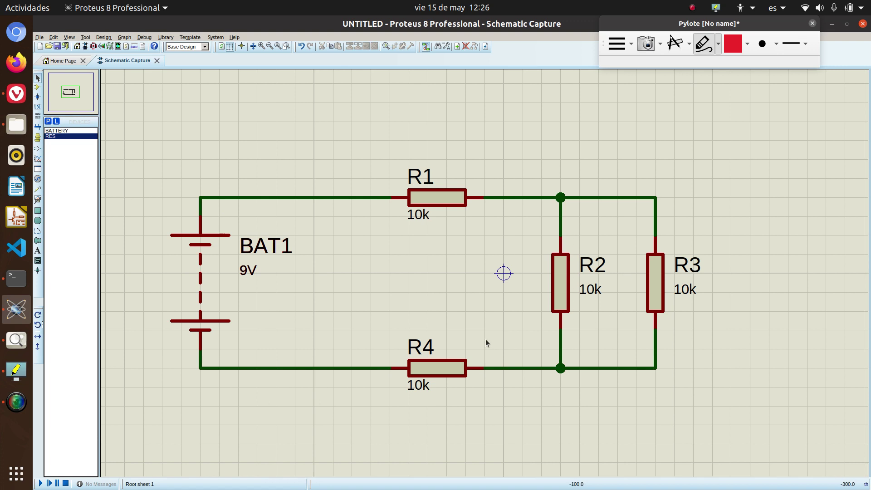
Step: Set the battery's voltage to 12v
left_click(198, 245)
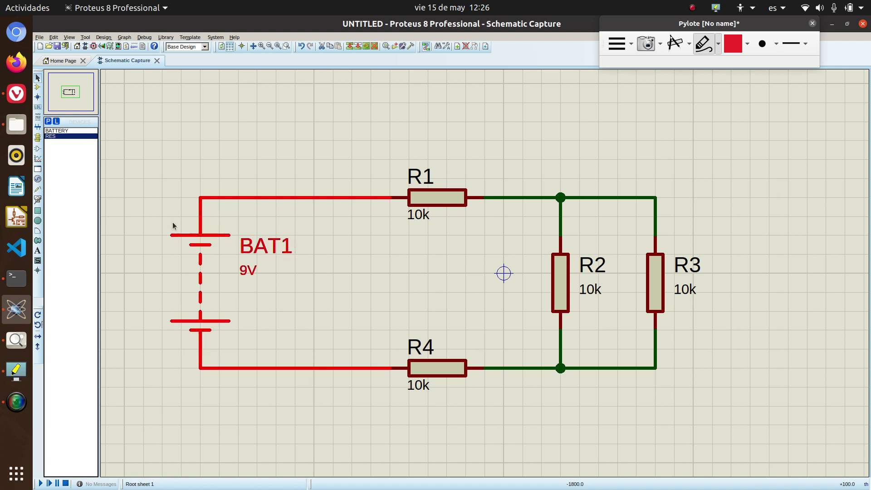
right_click(205, 245)
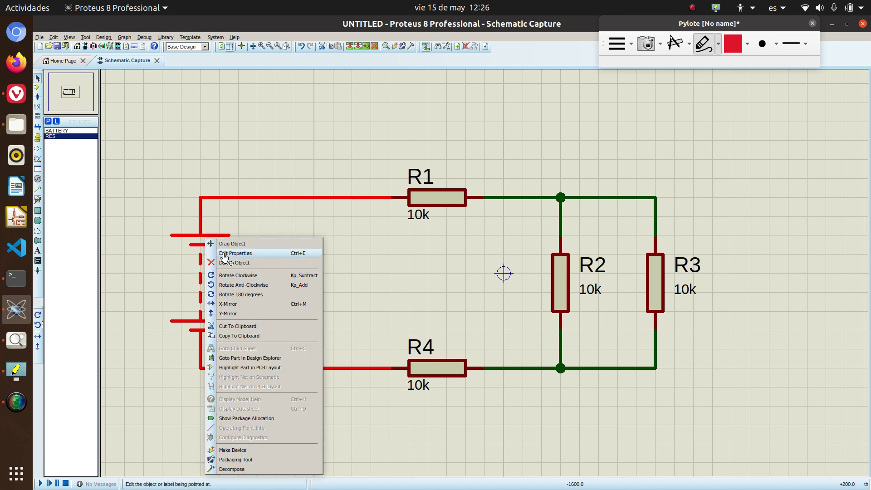
left_click(224, 253)
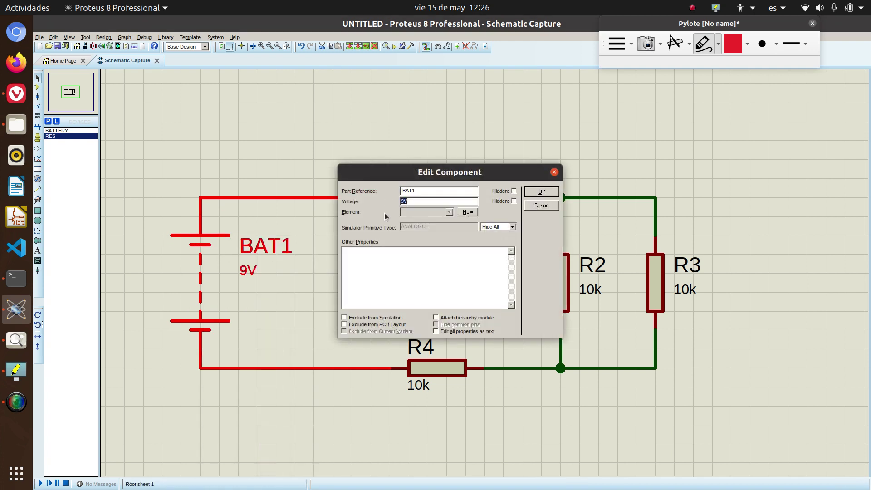
left_click(541, 191)
Step: Set the resistance of R1 to 330
right_click(442, 200)
left_click(449, 210)
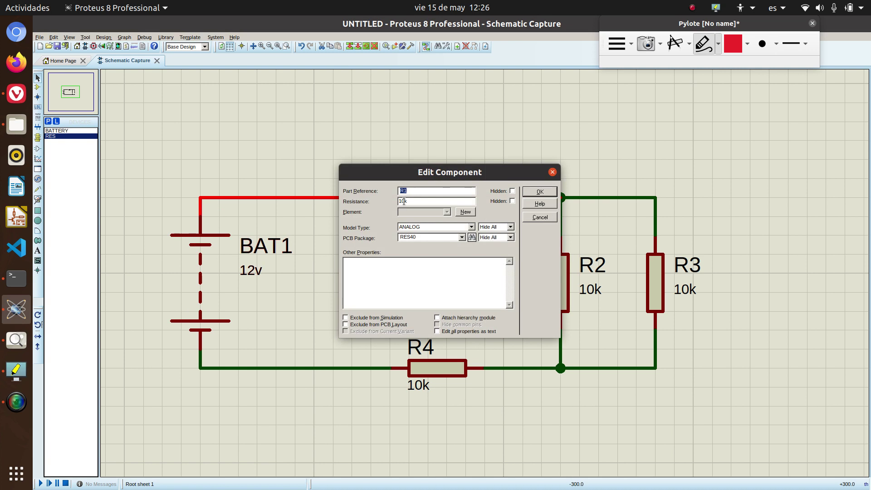
key("BackSpace")
type("330")
left_click(540, 191)
Step: Set the resistance of R2 to 560
right_click(563, 282)
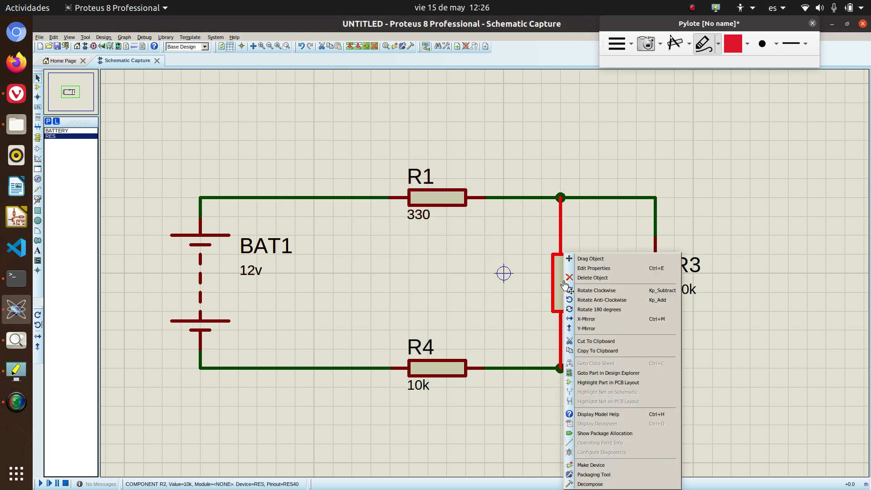
left_click(580, 268)
key("Tab")
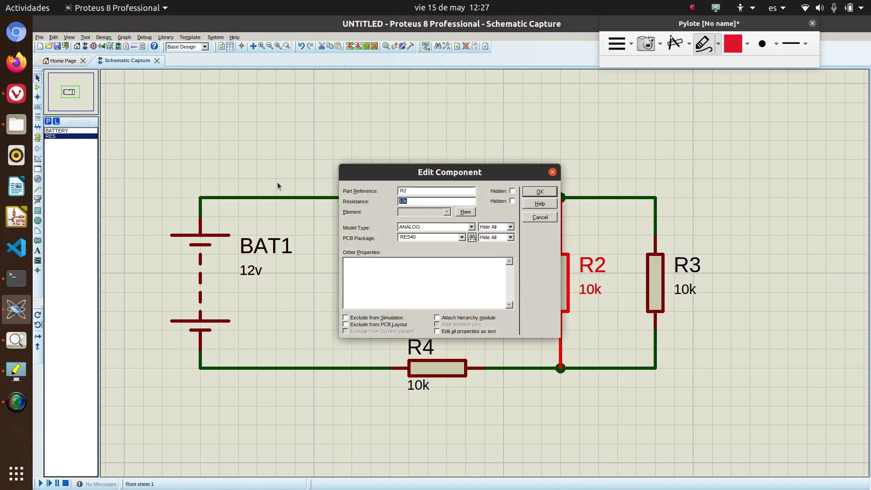
type("560")
key("Return")
Step: Set the resistance of R3 to 220
right_click(659, 272)
left_click(684, 267)
key("BackSpace")
key("BackSpace")
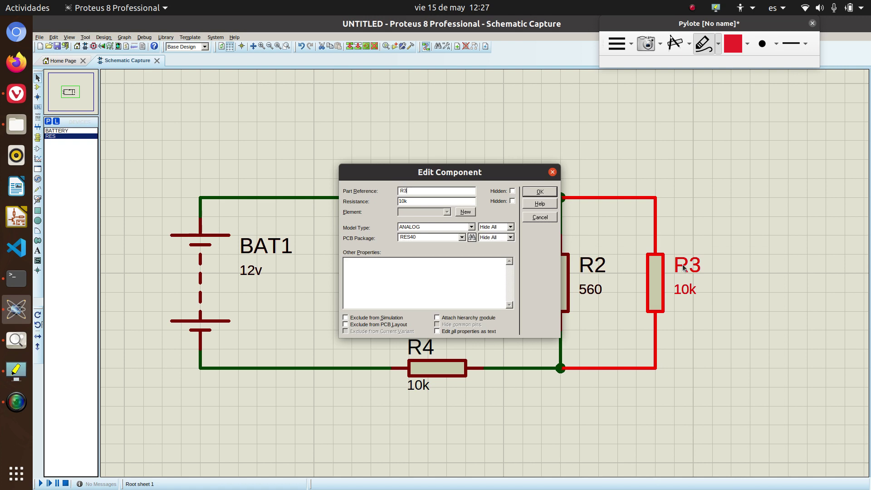
key("Tab")
left_click(550, 194)
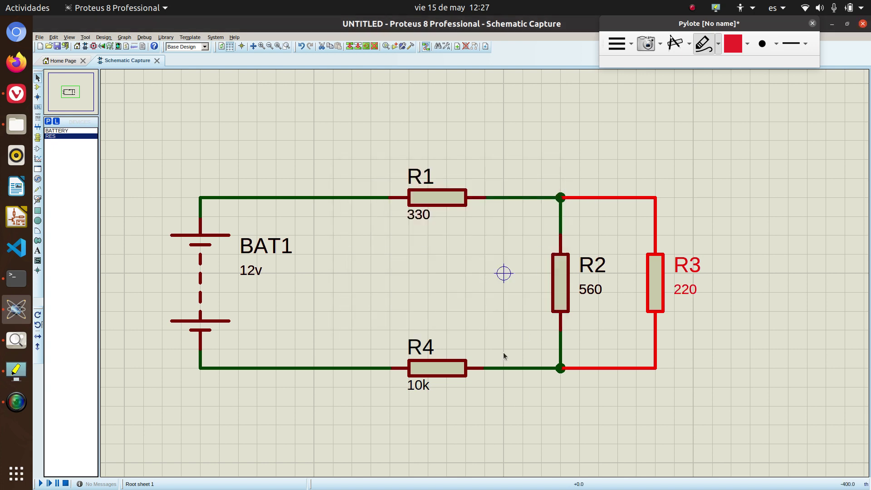
Step: Set the resistance of R4 to 470
right_click(450, 372)
left_click(486, 269)
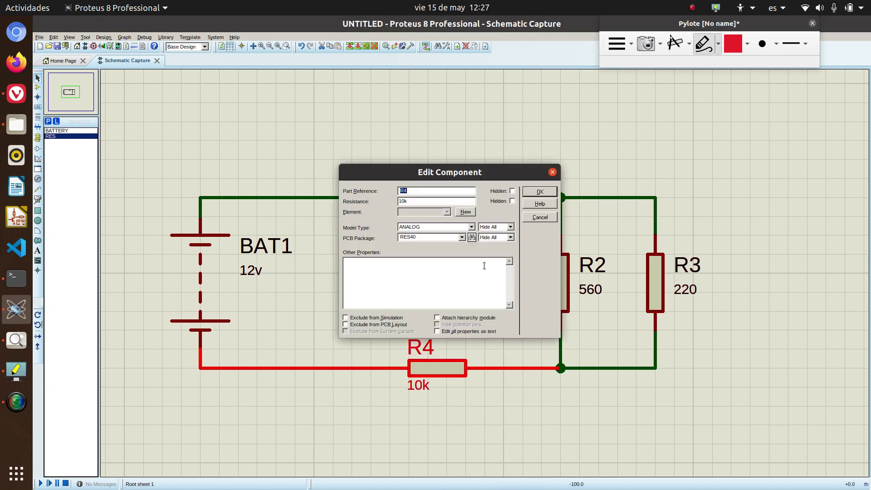
left_click_drag(422, 176, 567, 171)
key("Tab")
type("470")
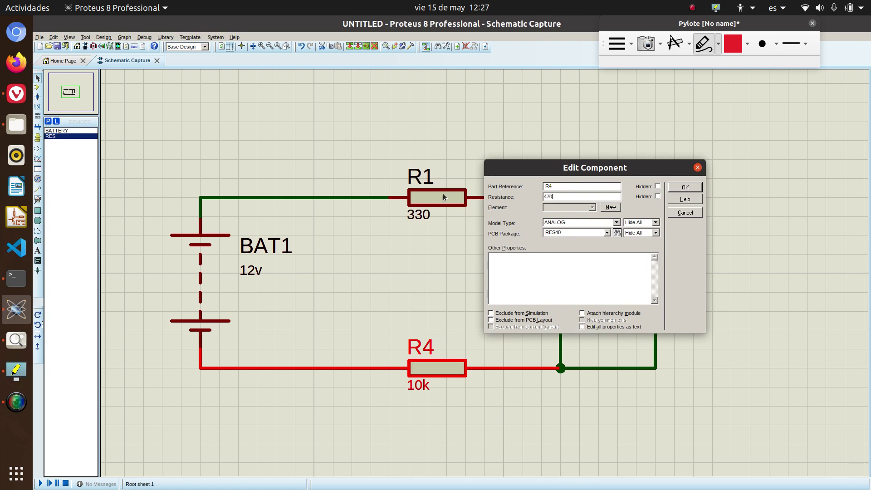
left_click(678, 187)
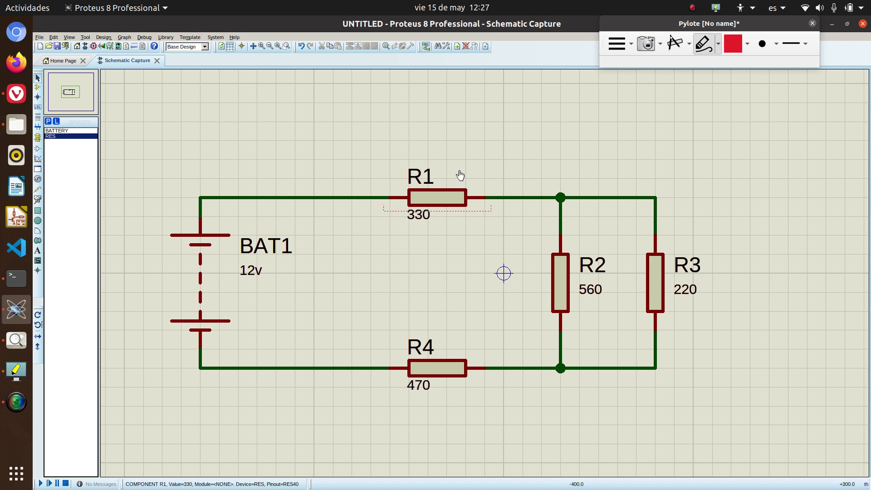
Step: Run the circuit simulation briefly and stop it
left_click(40, 484)
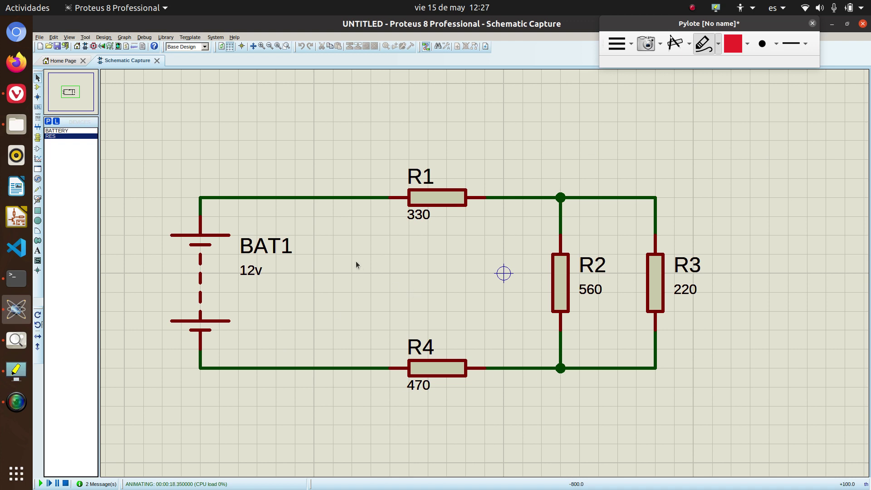
left_click(66, 483)
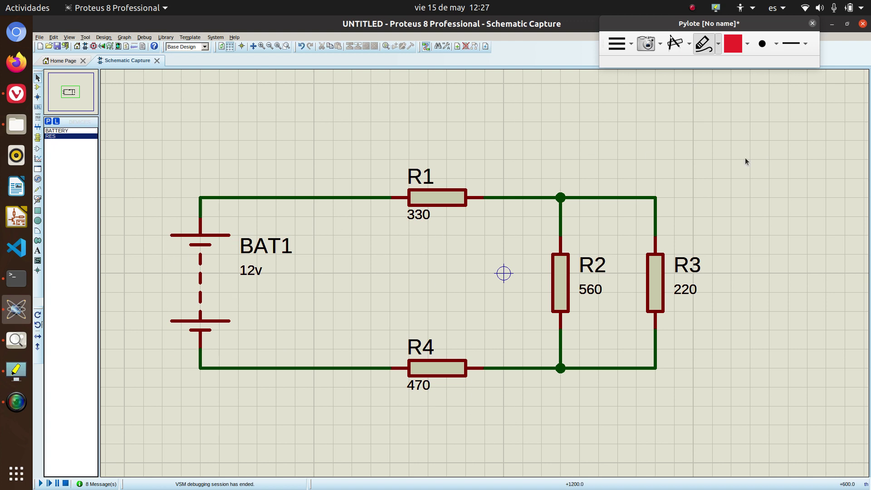
Step: Switch to Pylote and draw a red current arrow from the battery past R1 to the upper junction, labelled I1
left_click_drag(704, 25, 648, 26)
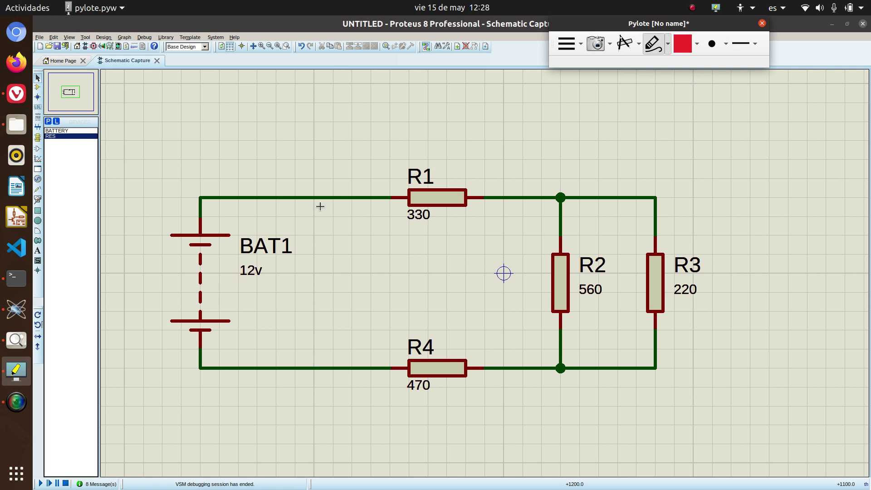
left_click(234, 293)
mouse_move(234, 293)
left_mouse_down()
mouse_move(239, 237)
mouse_move(269, 211)
mouse_move(548, 207)
left_mouse_up()
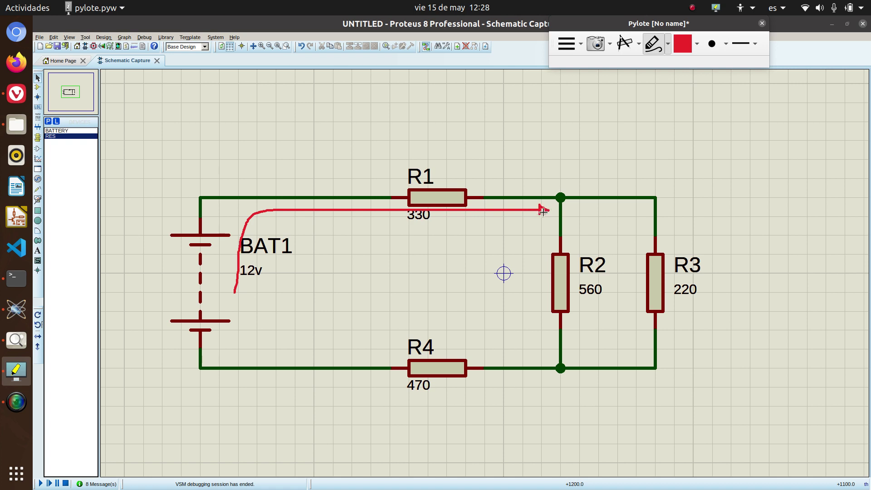
mouse_move(316, 221)
left_mouse_down()
mouse_move(316, 238)
mouse_move(331, 221)
mouse_move(326, 239)
mouse_move(343, 248)
left_mouse_up()
Step: Draw red current arrows down along R2 and R3 and back under R4 to the battery, labelled I2, I3 and I4
mouse_move(577, 205)
left_mouse_down()
mouse_move(570, 349)
mouse_move(582, 347)
left_mouse_up()
mouse_move(585, 206)
left_mouse_down()
mouse_move(619, 207)
mouse_move(643, 220)
mouse_move(652, 294)
mouse_move(651, 349)
mouse_move(575, 359)
mouse_move(590, 363)
left_mouse_up()
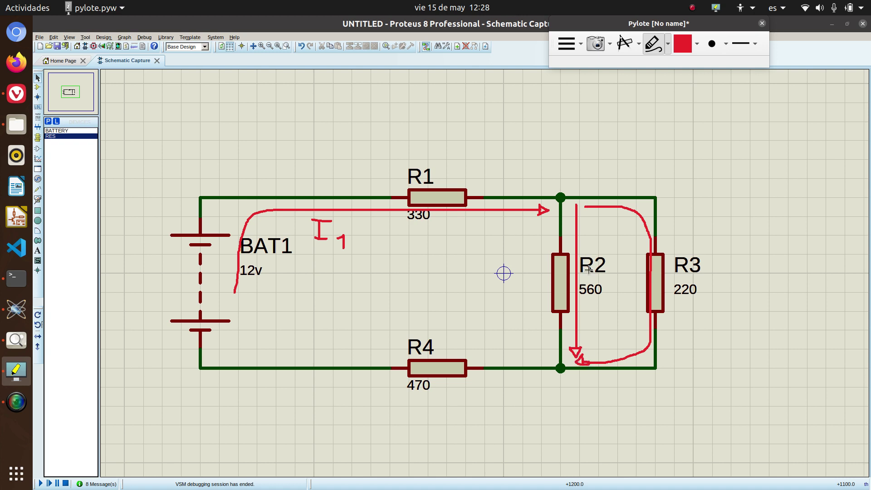
mouse_move(589, 225)
left_mouse_down()
mouse_move(589, 240)
mouse_move(592, 226)
mouse_move(593, 241)
mouse_move(617, 249)
left_mouse_up()
mouse_move(675, 217)
left_mouse_down()
mouse_move(679, 229)
mouse_move(684, 216)
mouse_move(685, 231)
left_mouse_up()
left_click_drag(688, 229, 691, 245)
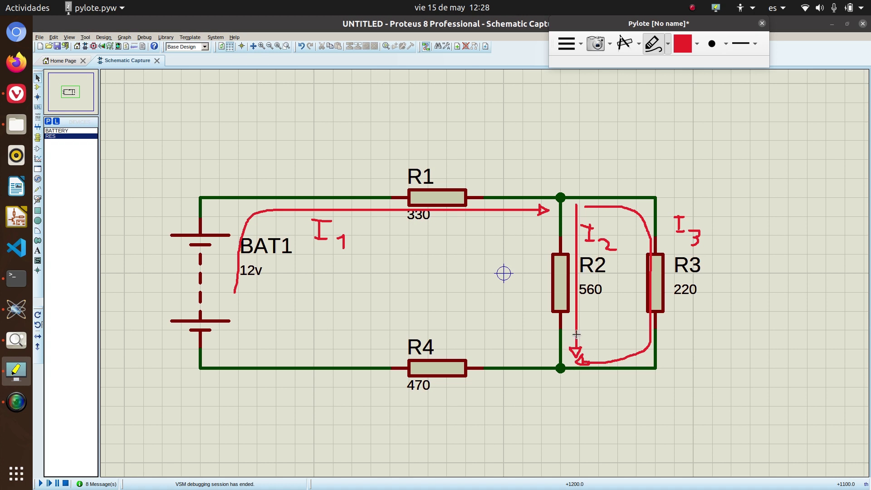
mouse_move(554, 385)
left_mouse_down()
mouse_move(262, 384)
mouse_move(198, 376)
mouse_move(182, 344)
mouse_move(193, 344)
left_mouse_up()
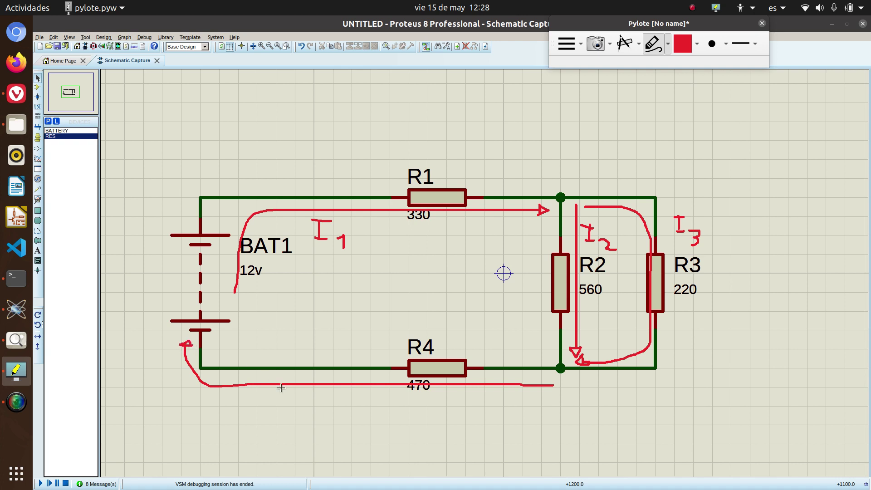
mouse_move(291, 400)
left_mouse_down()
mouse_move(319, 400)
mouse_move(313, 411)
mouse_move(329, 415)
left_mouse_up()
Step: Switch to the image viewer and compare the multimeters' ranges and probe sockets in TESTER1.jpg and TESTER2.jpg
left_click(16, 341)
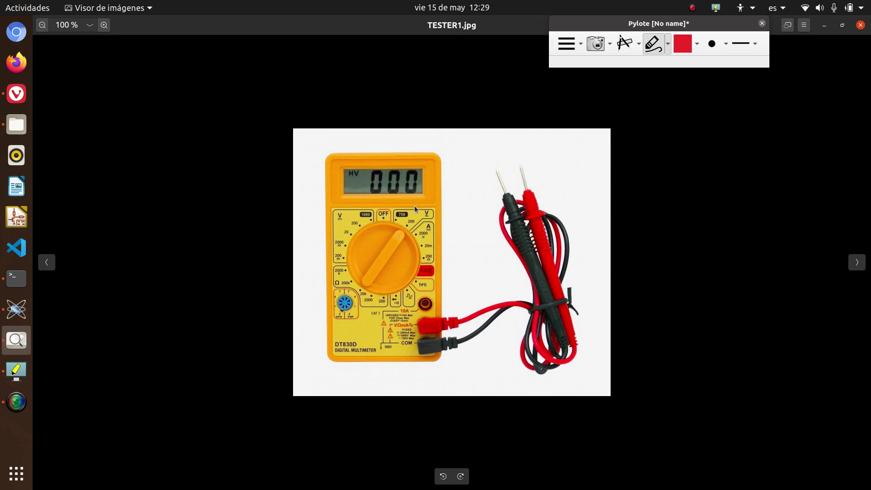
left_click(857, 262)
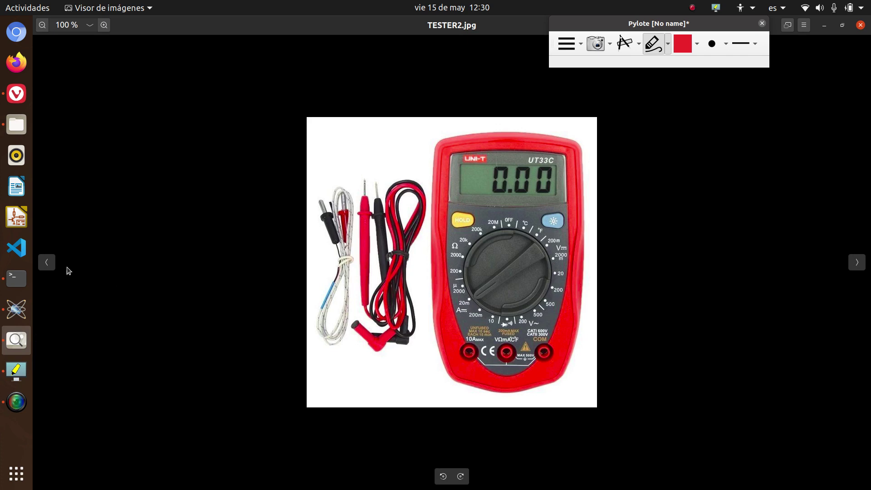
left_click(46, 264)
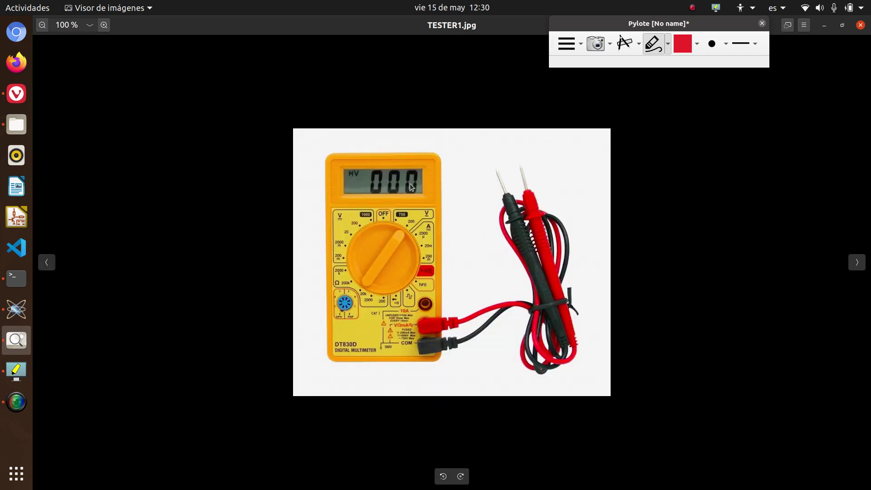
left_click(856, 263)
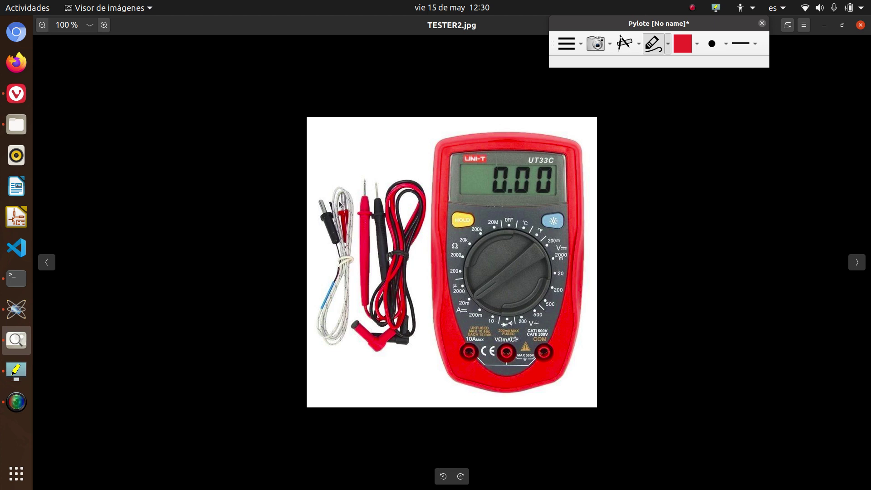
left_click(46, 263)
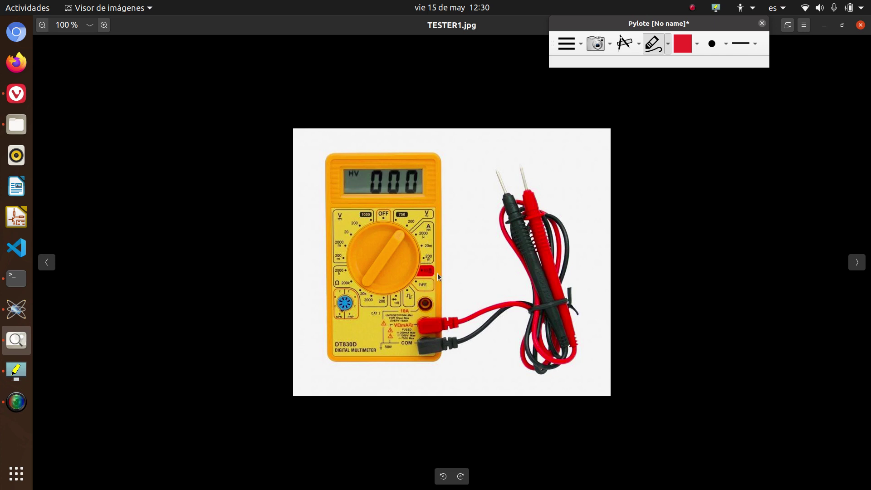
left_click(857, 264)
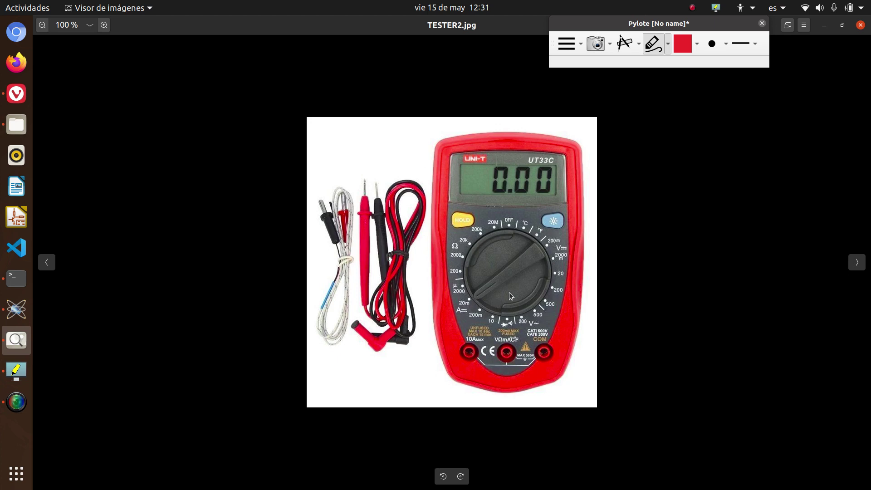
left_click(824, 25)
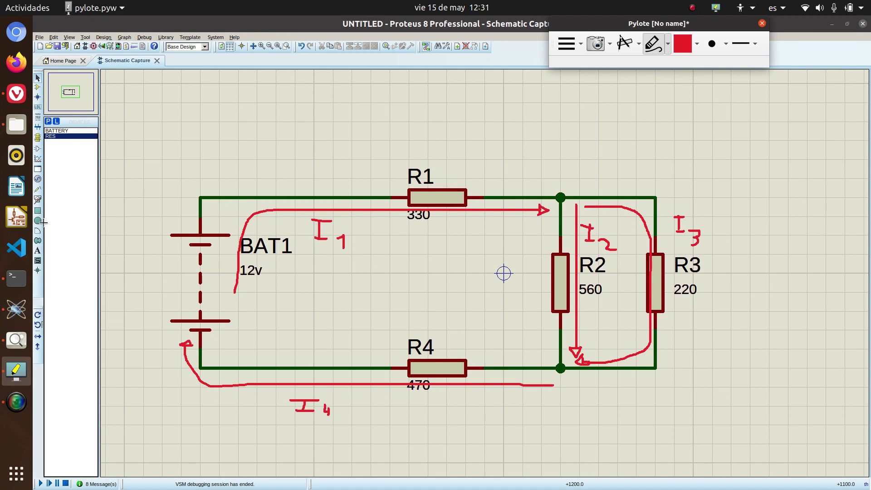
Step: Return to Proteus and examine the DC and AC voltmeter and ammeter among the virtual instruments, and the circuit's battery
left_click(16, 310)
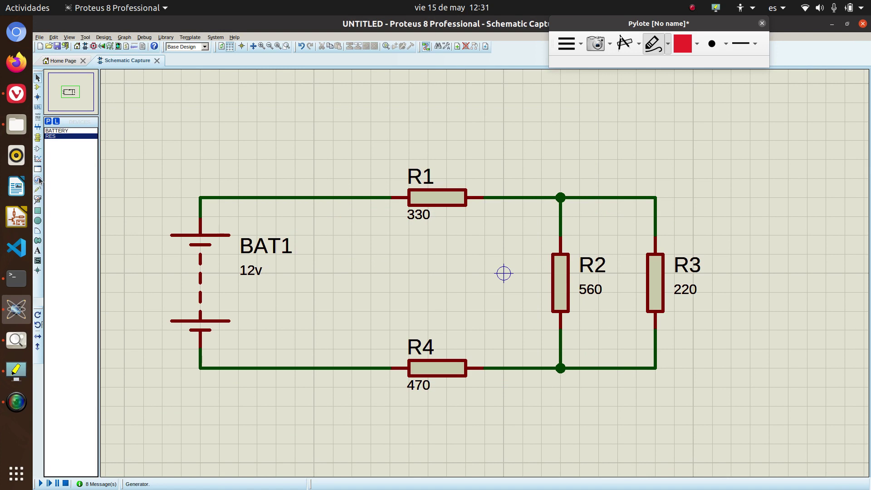
left_click(38, 199)
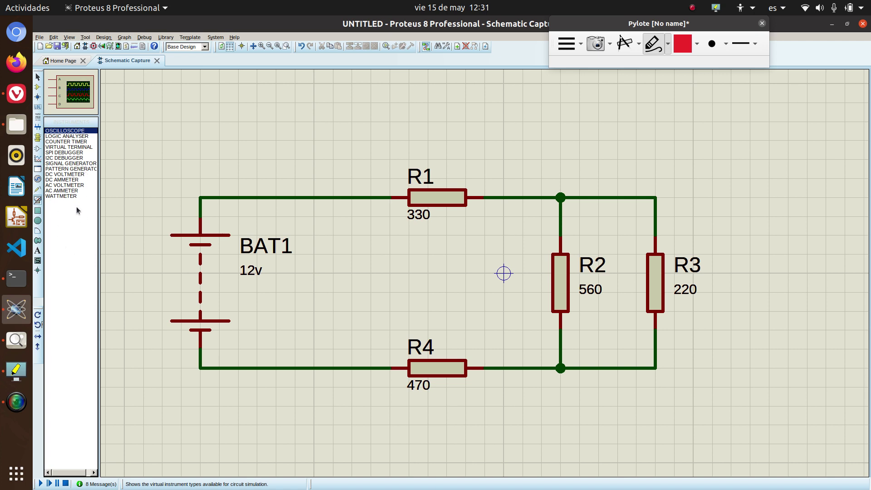
left_click(75, 176)
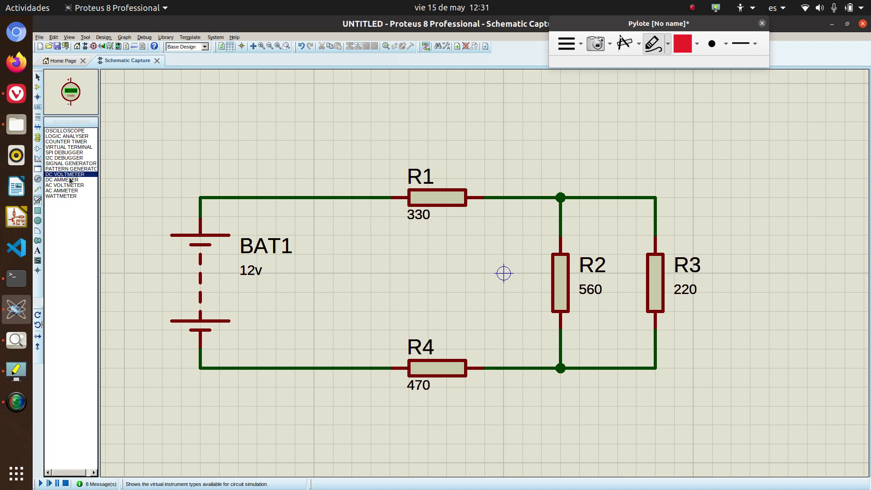
left_click(70, 181)
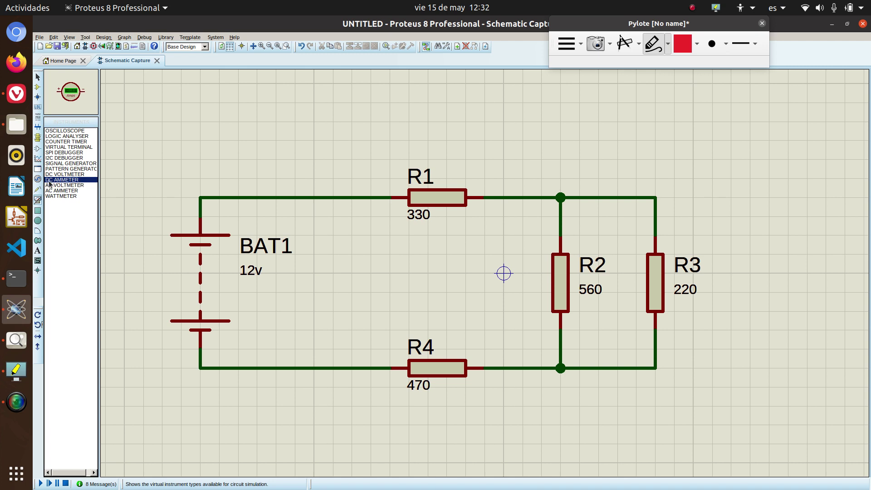
left_click(81, 186)
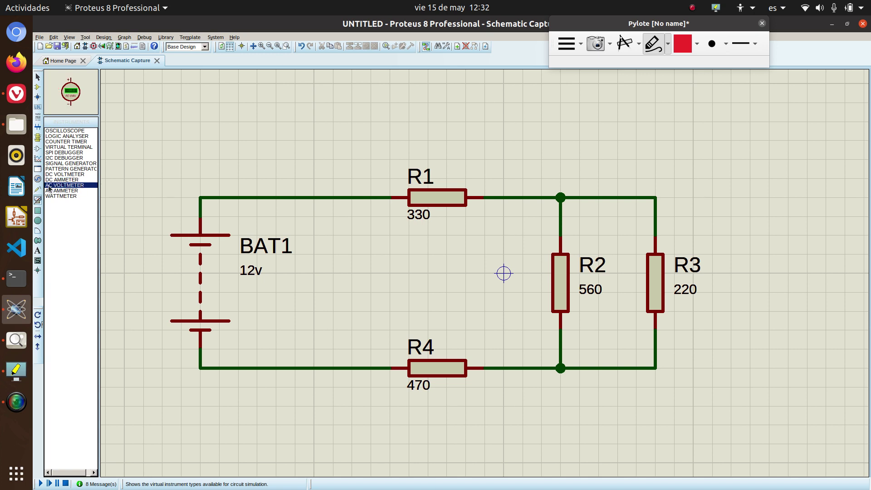
left_click(62, 193)
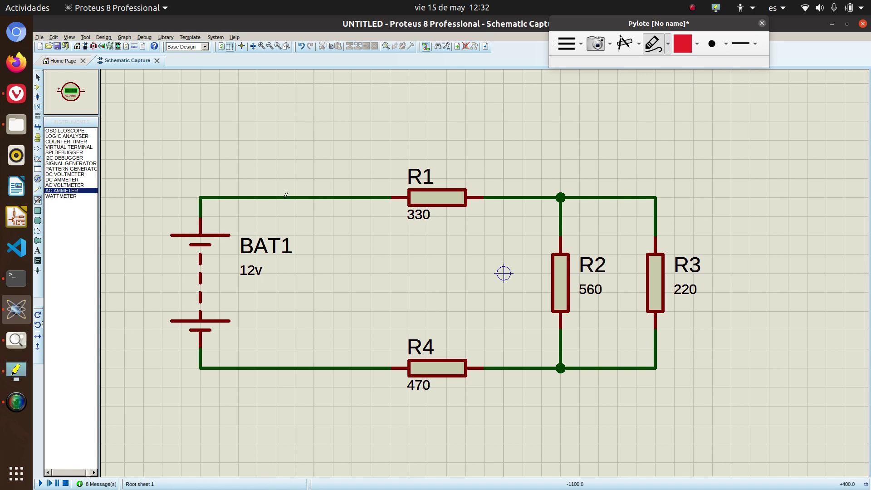
left_click(68, 174)
left_click(68, 180)
left_click(68, 186)
left_click(65, 190)
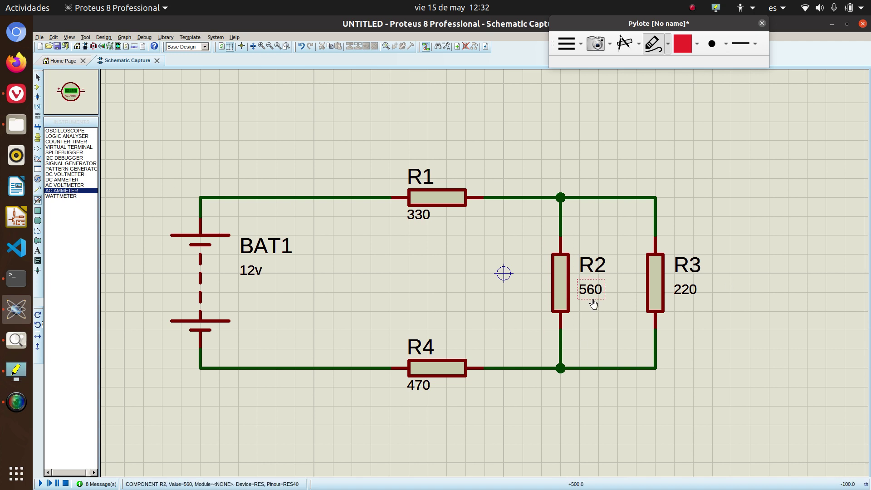
left_click(206, 246)
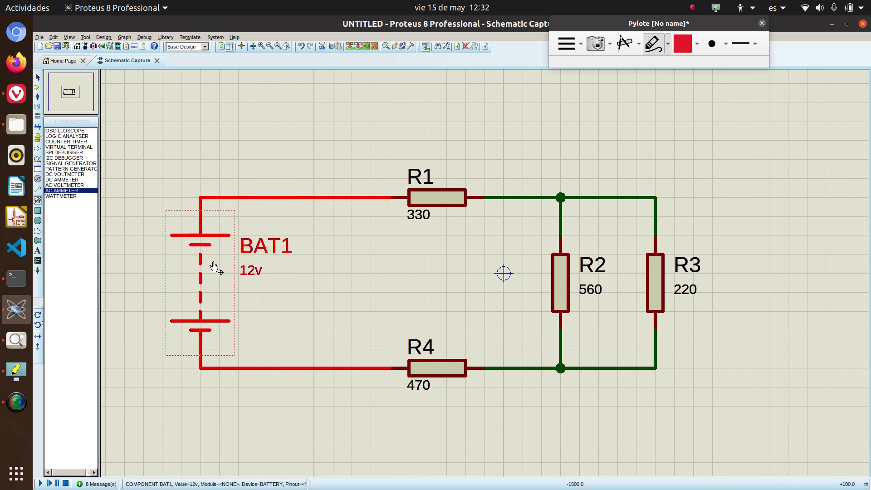
Step: Place a DC ammeter above the wire between the battery and R1
left_click(68, 180)
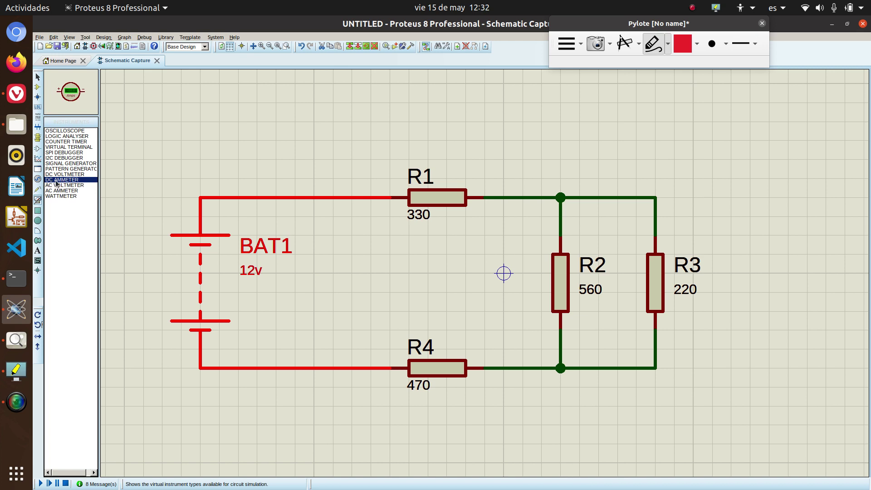
left_click(191, 111)
left_click(201, 118)
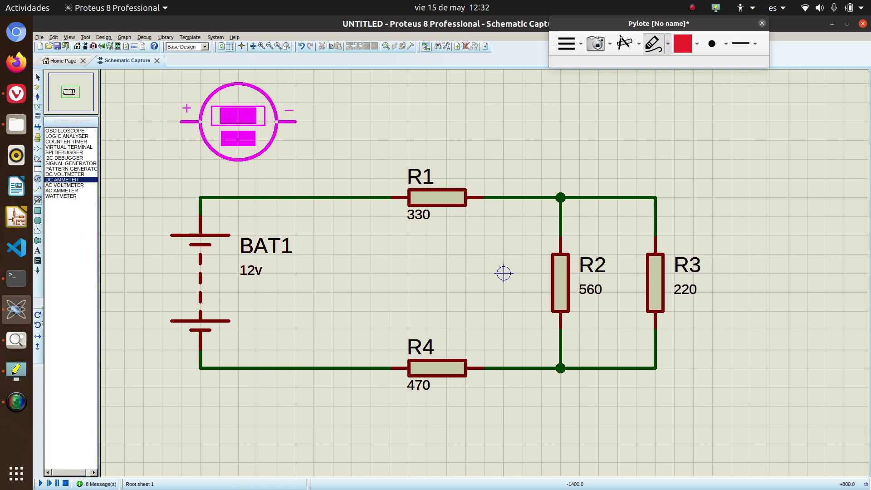
left_click(314, 121)
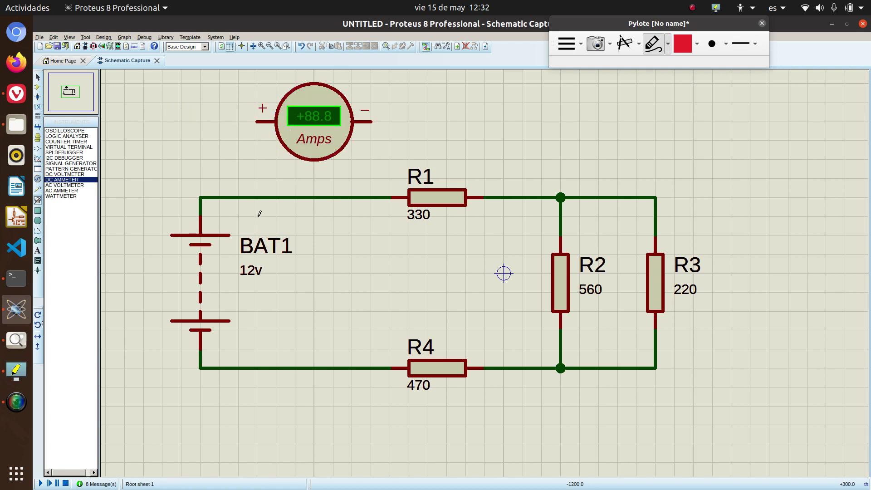
Step: Compare the multimeter probes in TESTER2.jpg and TESTER1.jpg in the image viewer, and return to Proteus to examine the DC ammeter
left_click(16, 340)
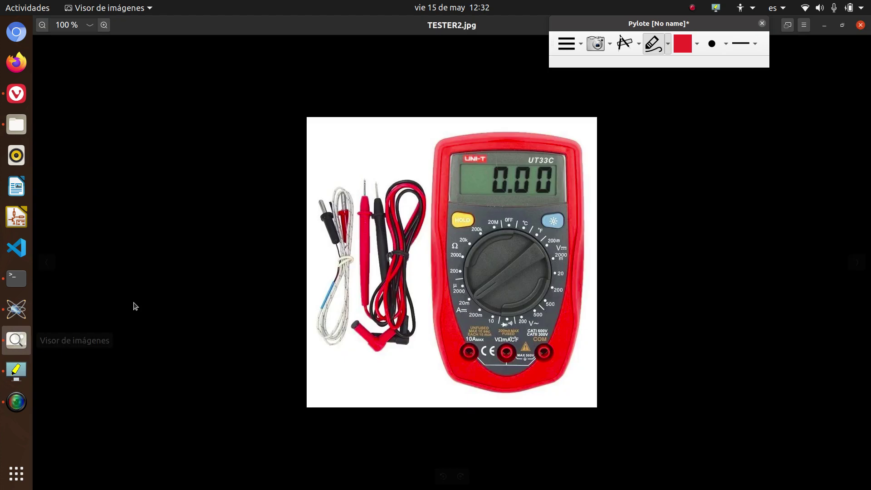
left_click(55, 267)
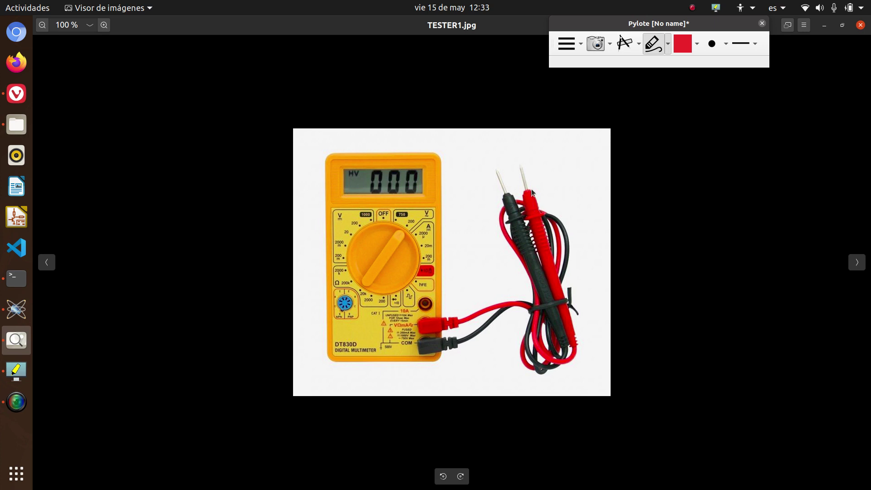
left_click(824, 26)
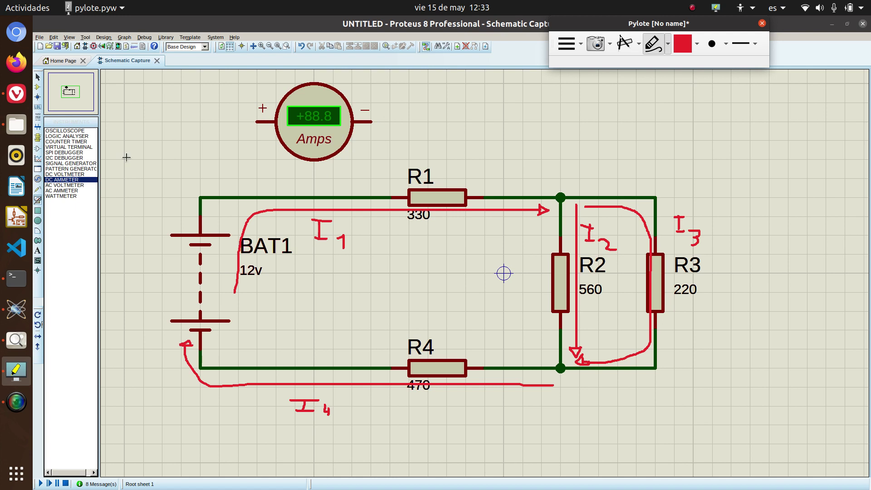
left_click(17, 309)
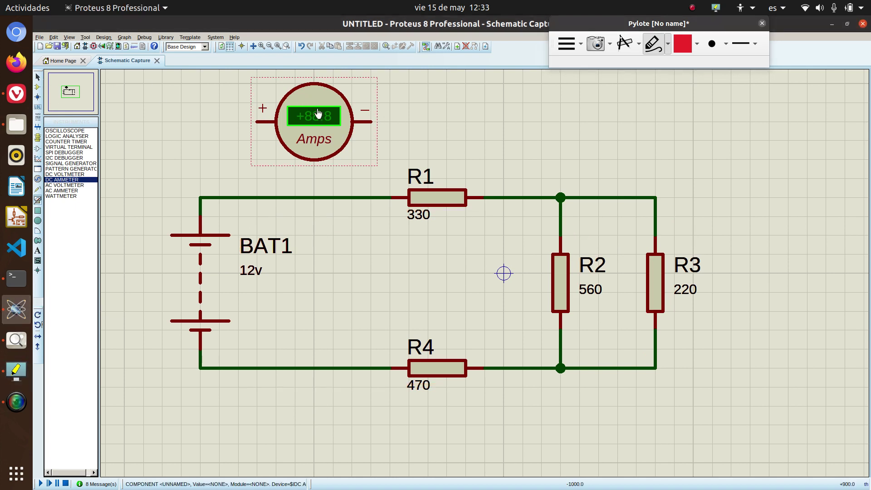
left_click(314, 125)
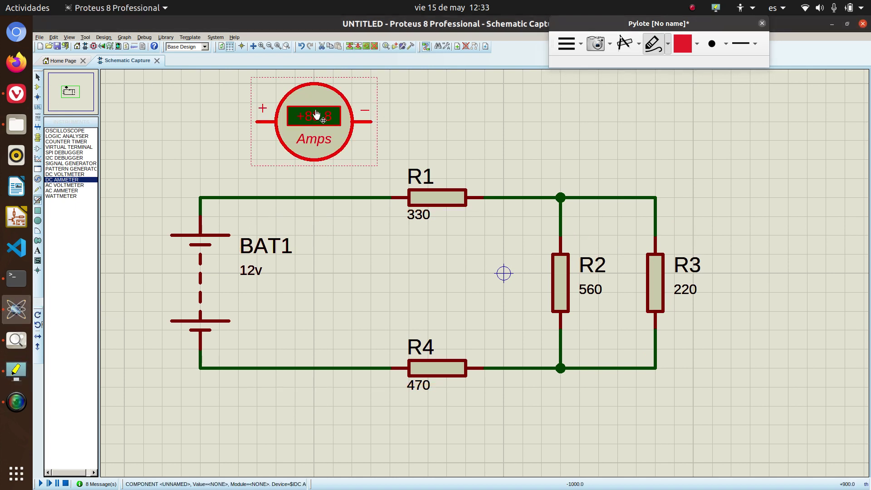
Step: Switch to Pylote and set the pen colour to blue
left_click(593, 24)
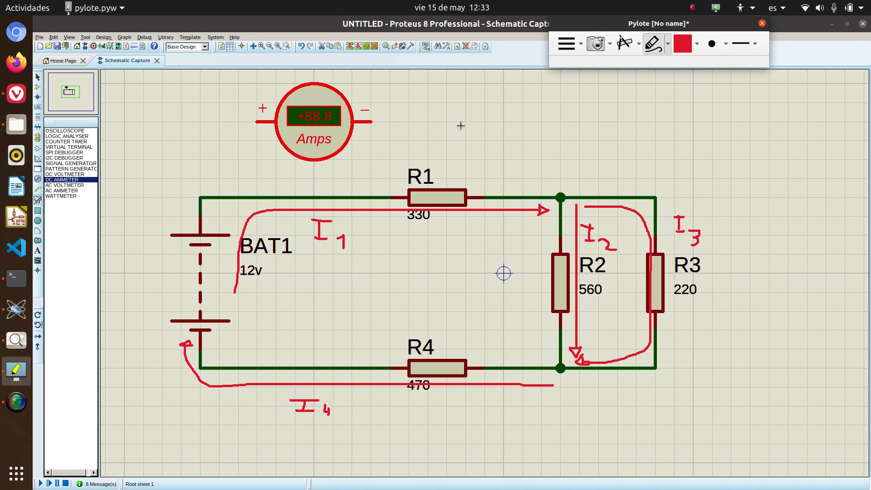
left_click(696, 43)
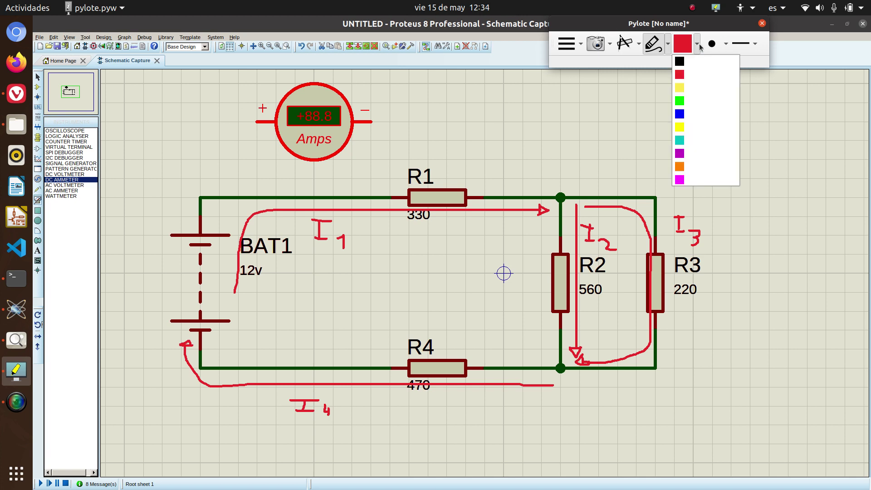
left_click(688, 113)
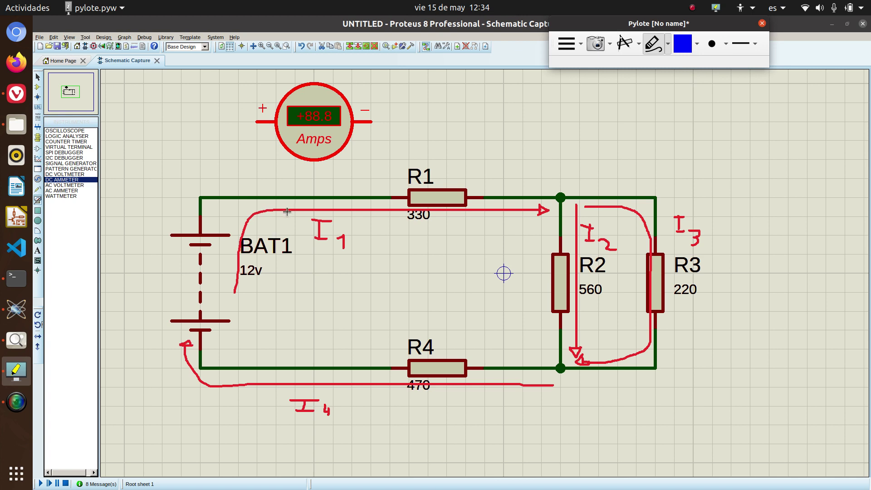
left_click(669, 44)
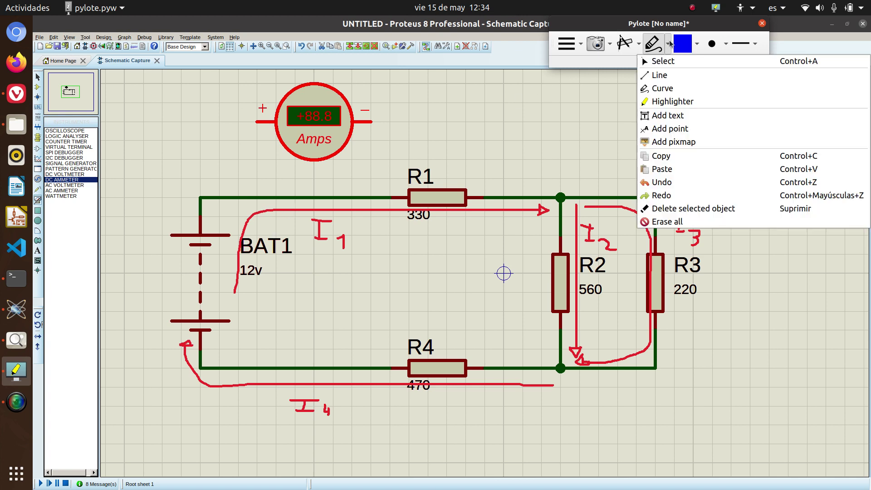
left_click(667, 45)
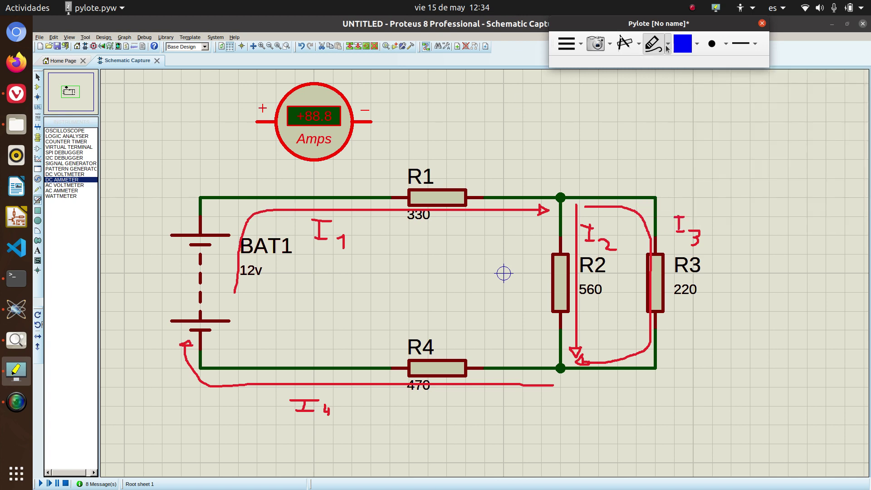
left_click(667, 45)
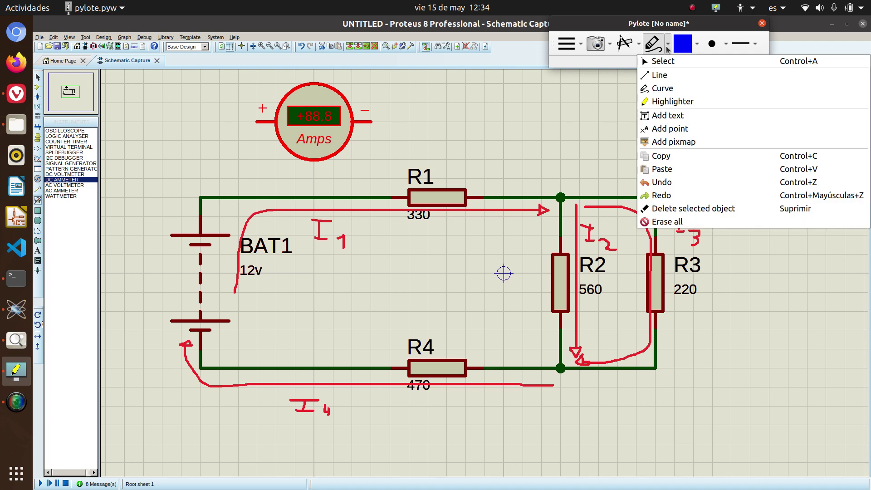
left_click(666, 48)
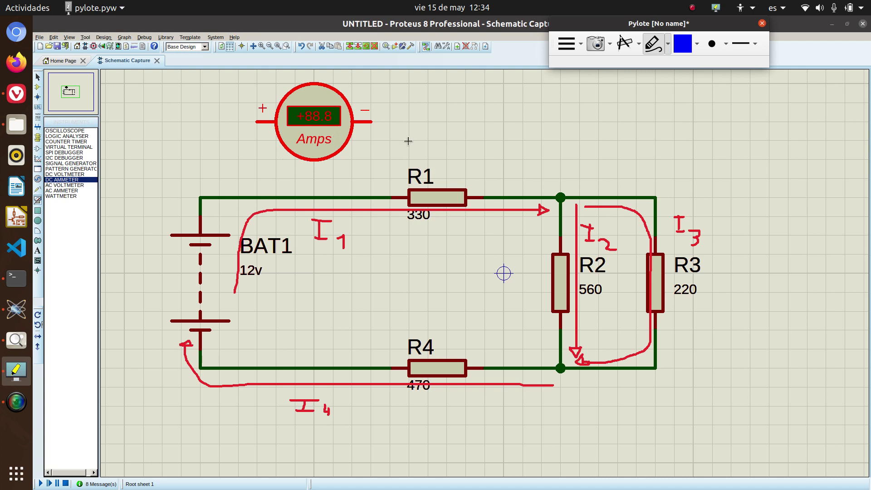
left_click(668, 47)
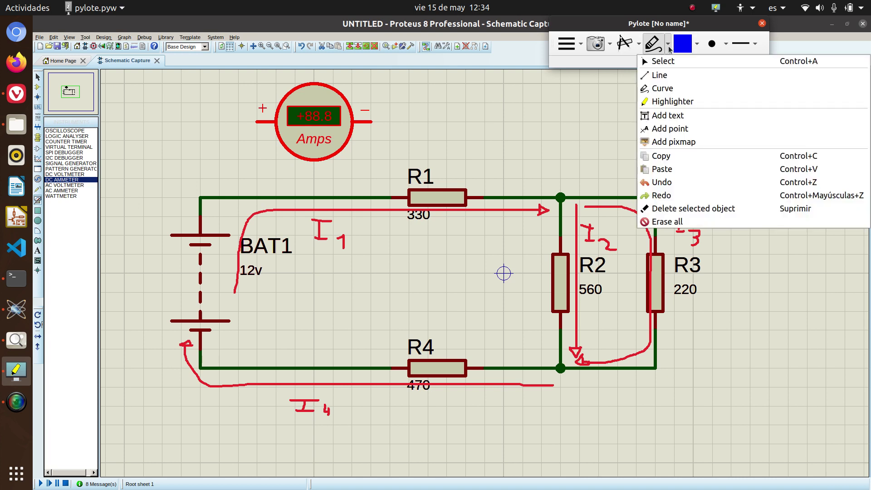
left_click(669, 47)
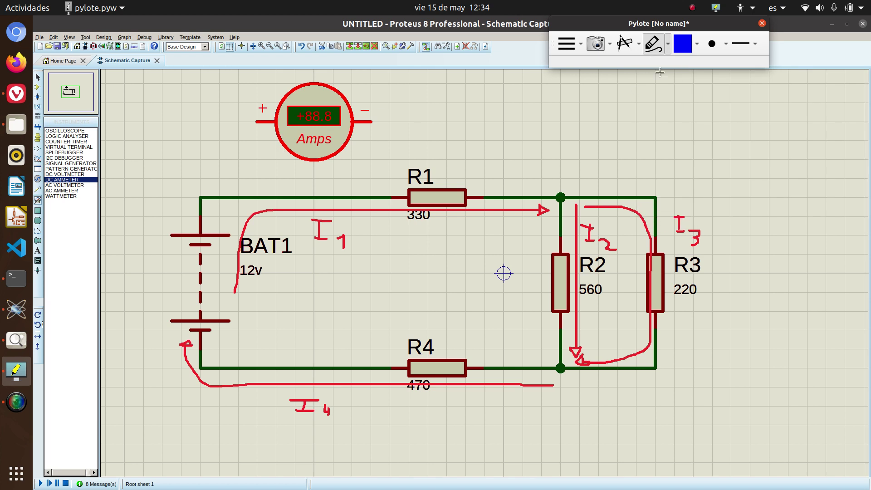
left_click(668, 47)
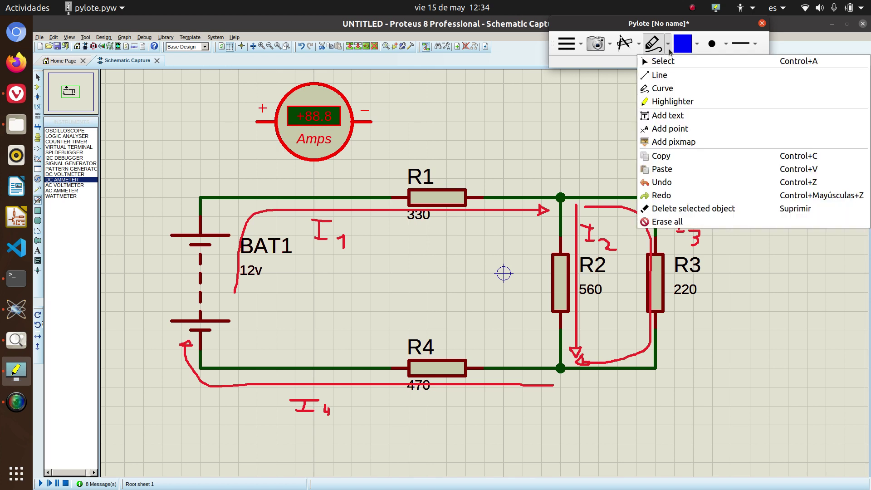
left_click(669, 209)
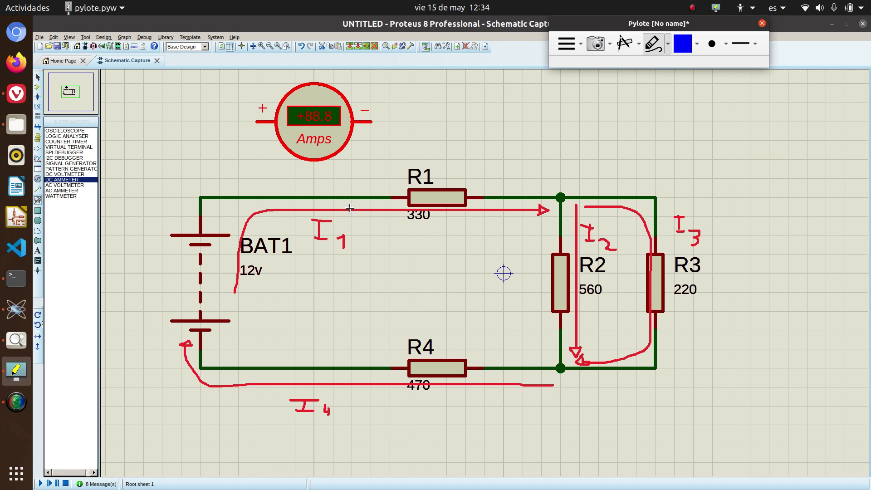
left_click_drag(350, 210, 334, 207)
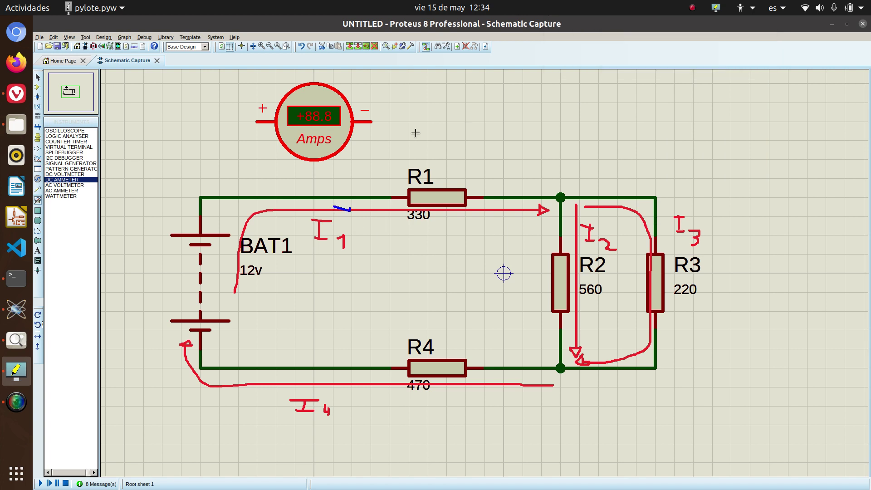
left_click(16, 370)
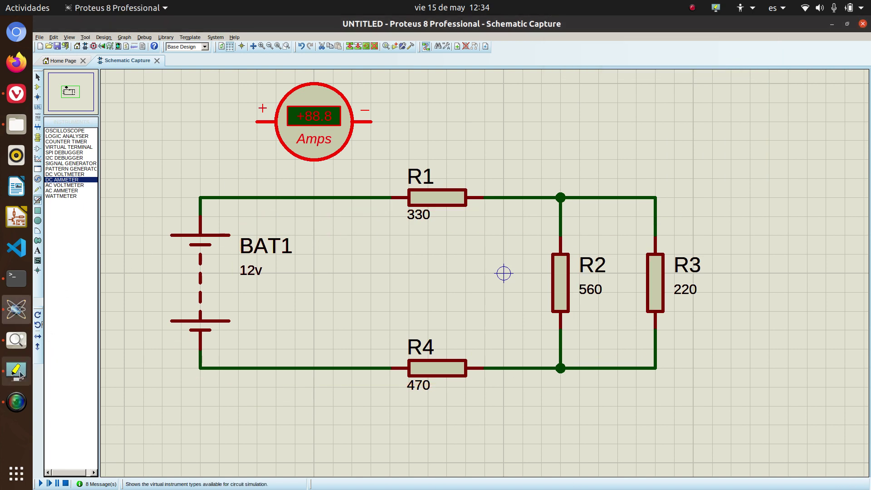
left_click(16, 370)
key("ctrl+z")
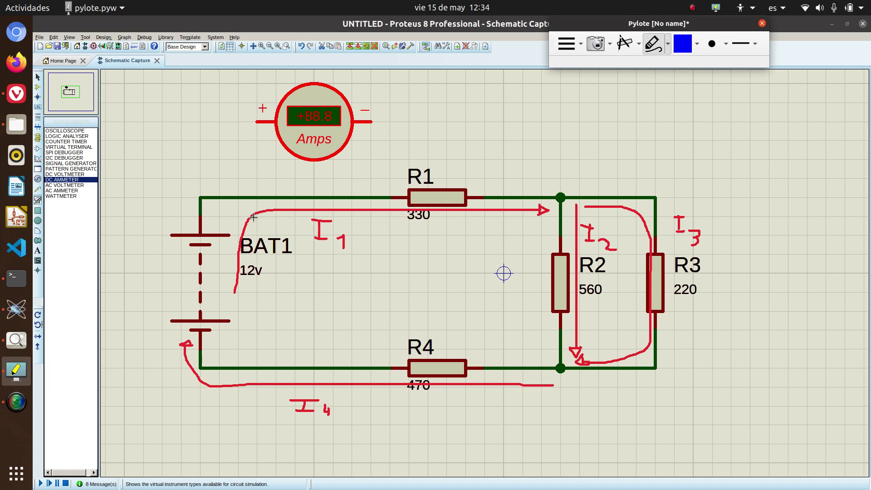
Step: Draw a blue current path from the battery's positive terminal through the ammeter and R1 to the upper junction, and erase all annotations
left_click(684, 43)
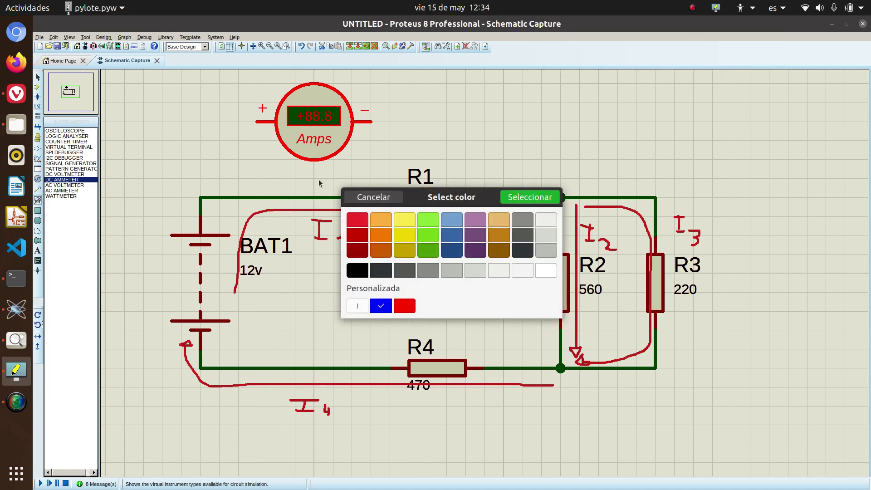
left_click(540, 199)
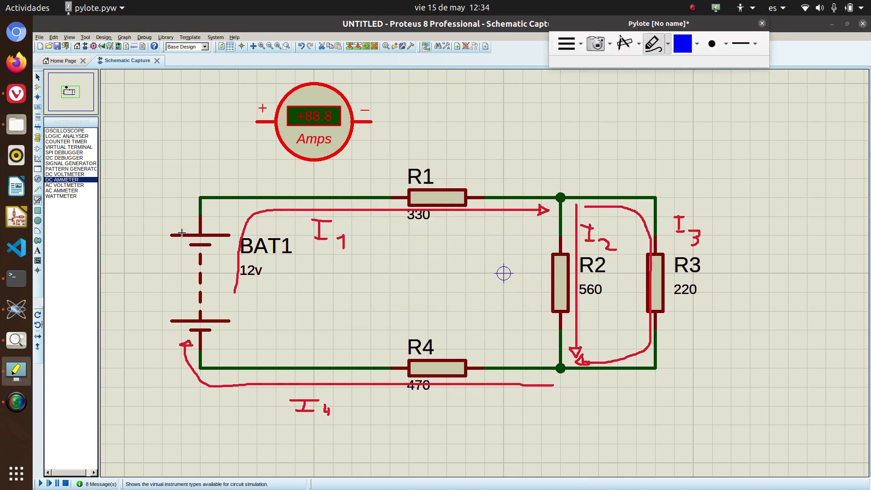
mouse_move(193, 228)
left_mouse_down()
mouse_move(191, 165)
mouse_move(213, 131)
mouse_move(252, 122)
mouse_move(378, 121)
mouse_move(372, 151)
mouse_move(335, 199)
mouse_move(554, 197)
mouse_move(538, 205)
left_mouse_up()
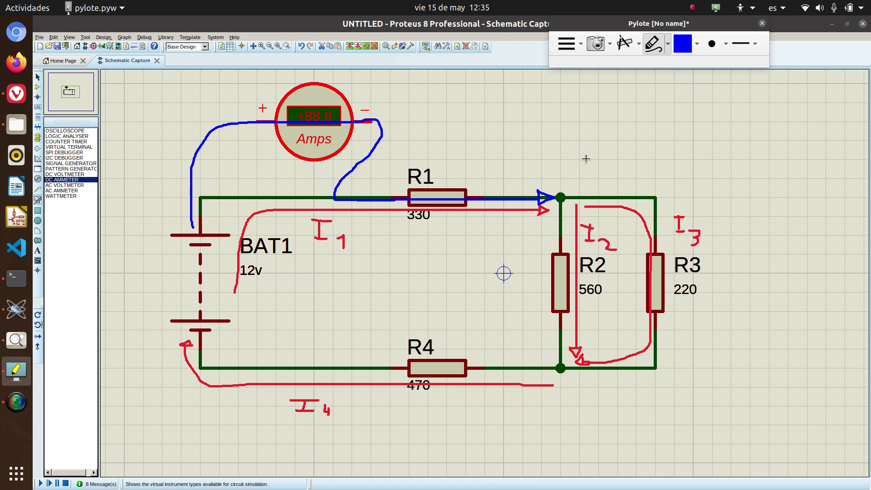
left_click(669, 47)
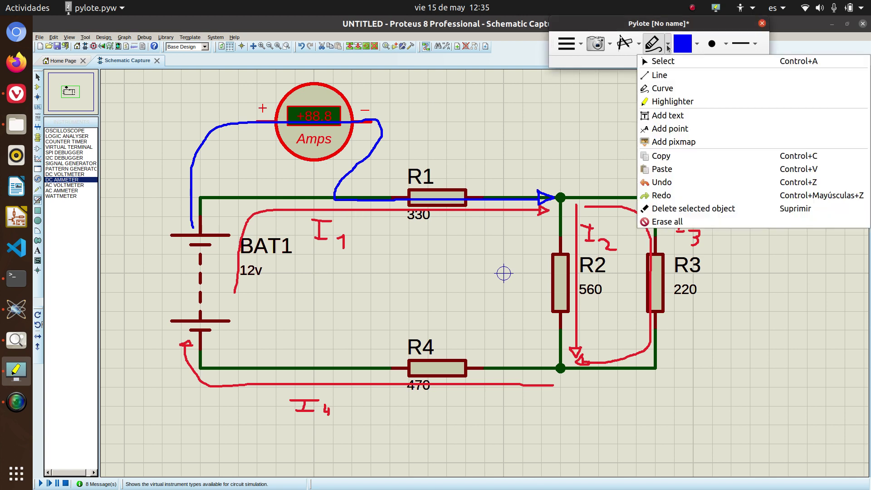
left_click(667, 222)
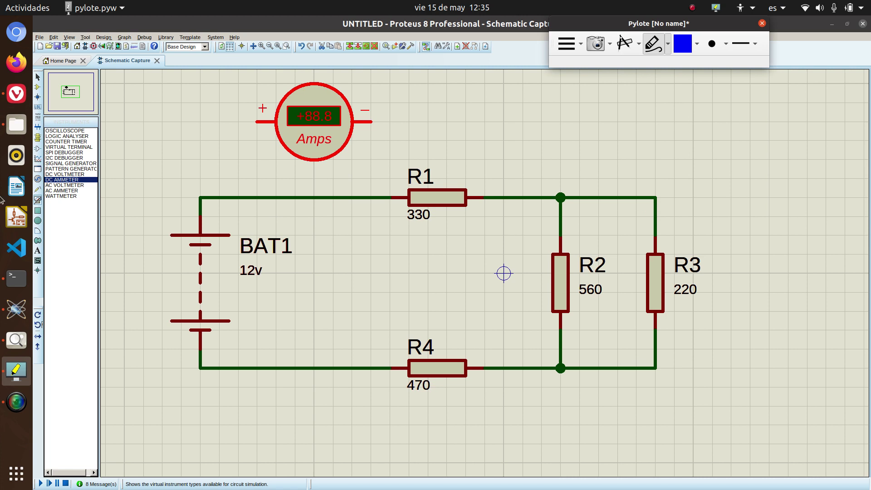
Step: In Proteus, replace the wire between the battery's positive terminal and R1 with the DC ammeter in series, its positive side towards the battery
left_click(14, 308)
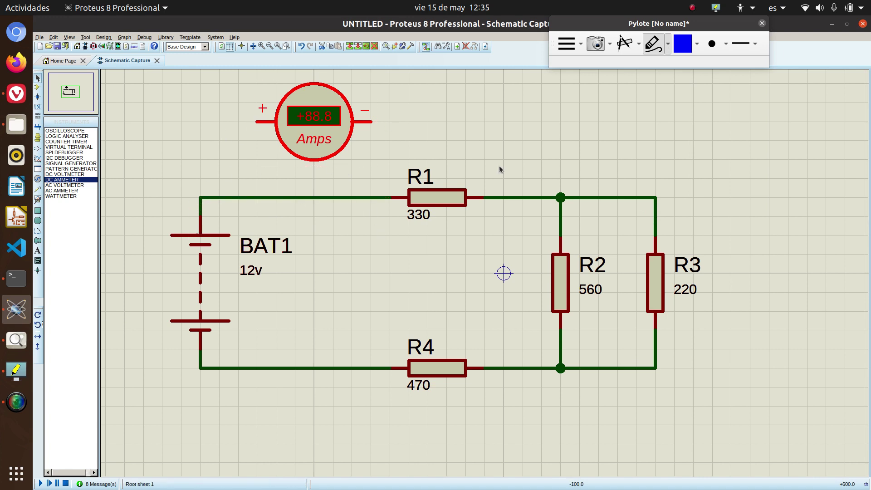
left_click(285, 202)
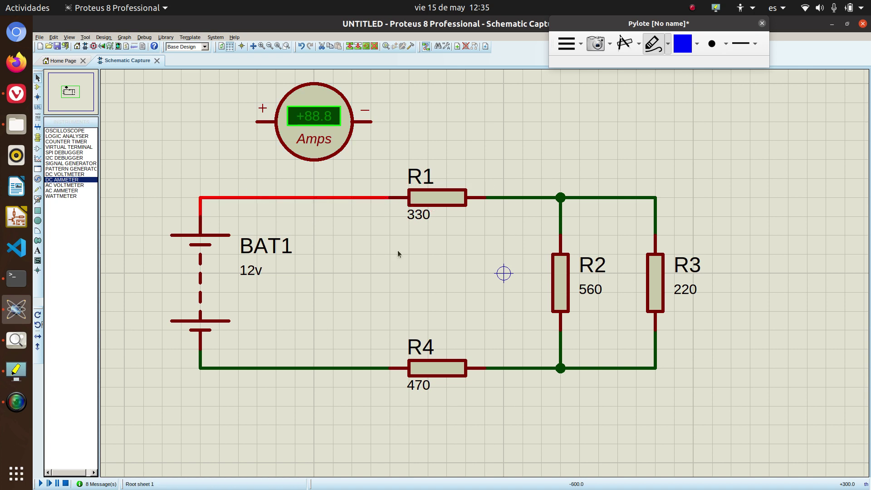
key("Delete")
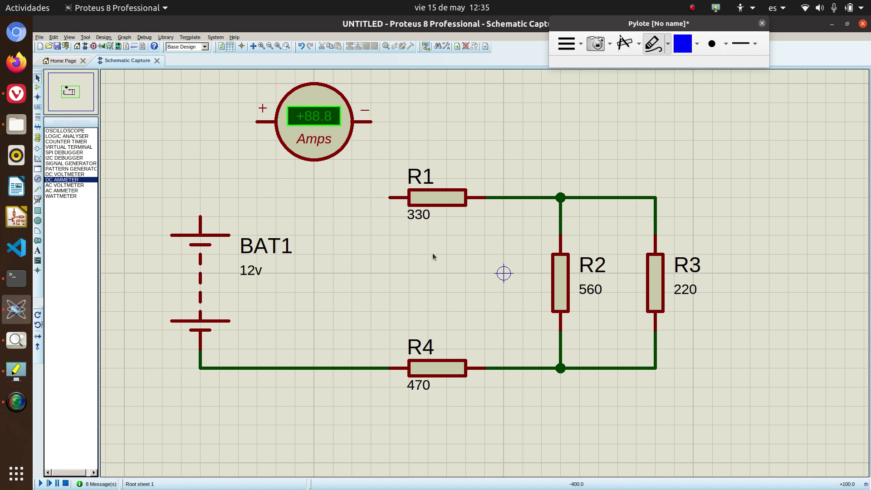
left_click(201, 213)
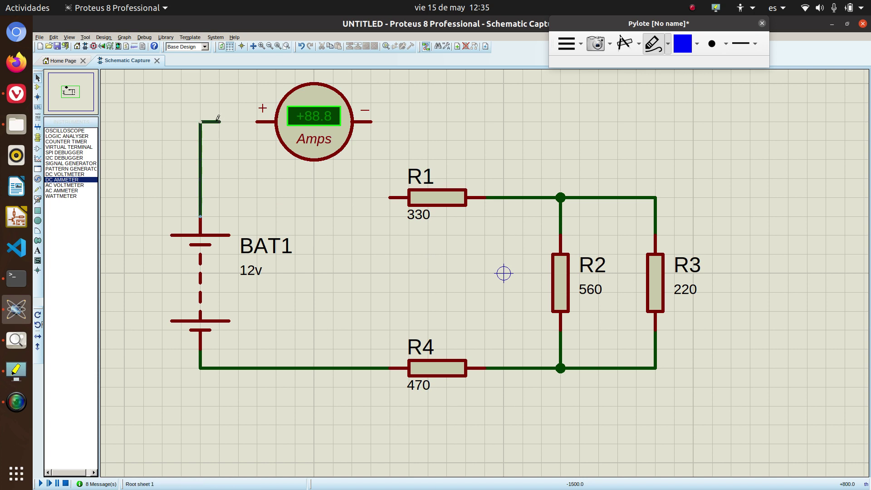
left_click(257, 122)
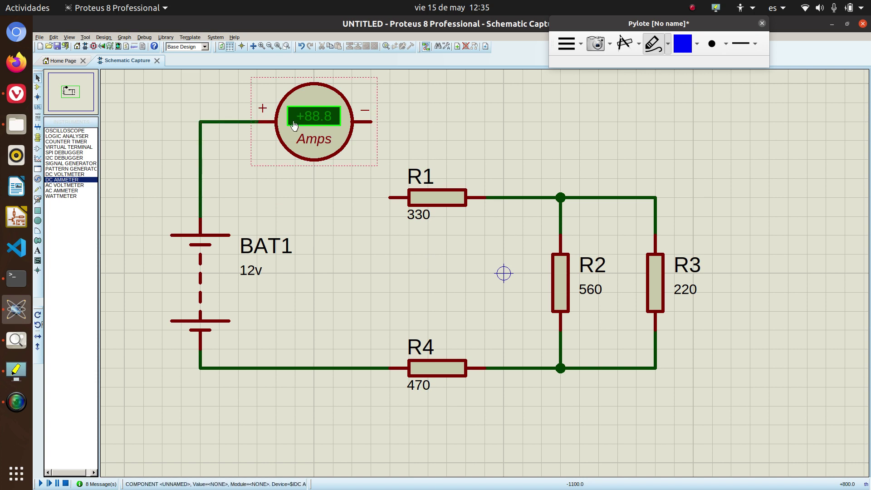
left_click(372, 120)
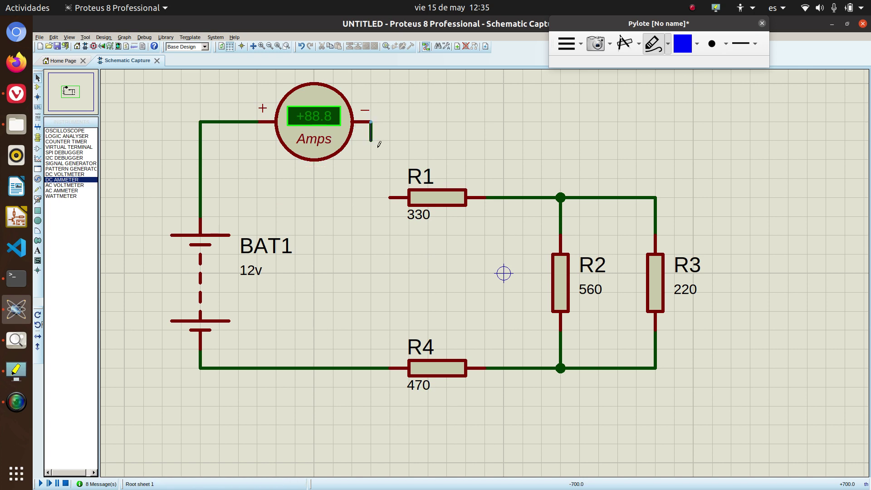
left_click(387, 195)
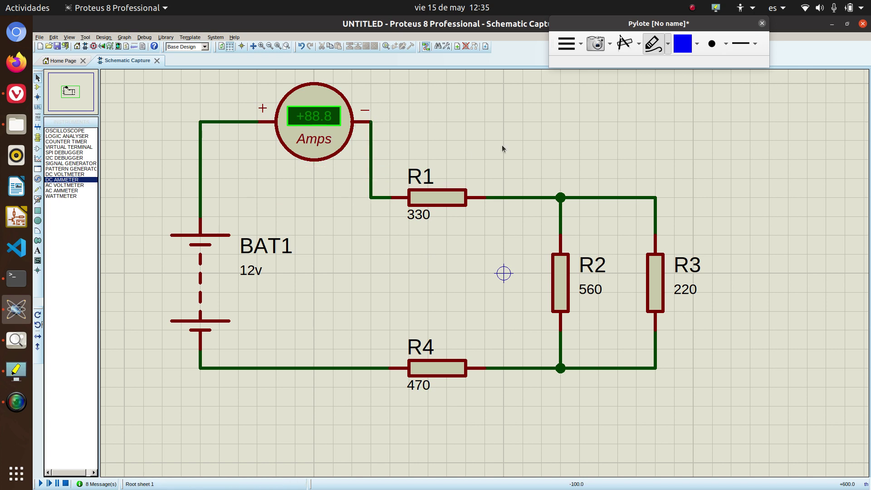
Step: Set Pylote's pen to red and draw a current path arrow from the battery through the ammeter and R1 to the upper junction, labelled I1
left_click(697, 44)
left_click(693, 69)
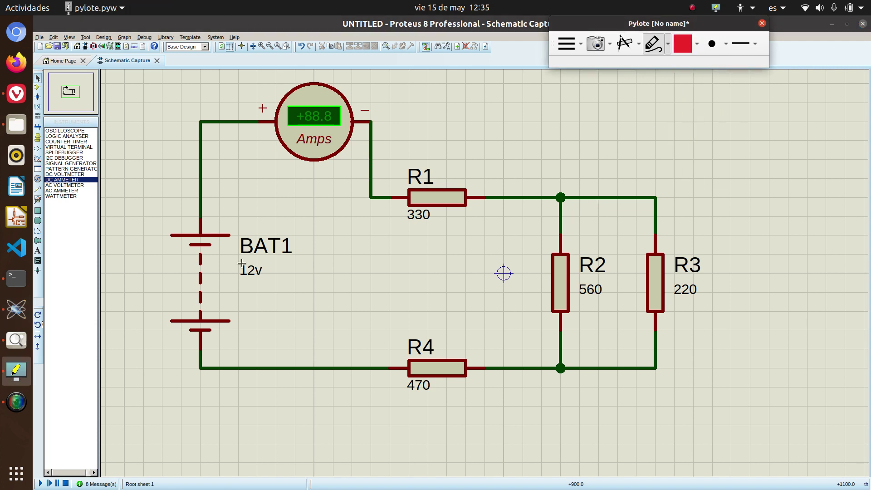
mouse_move(217, 272)
left_mouse_down()
mouse_move(218, 161)
mouse_move(257, 135)
mouse_move(349, 135)
mouse_move(371, 219)
mouse_move(550, 223)
mouse_move(539, 230)
left_mouse_up()
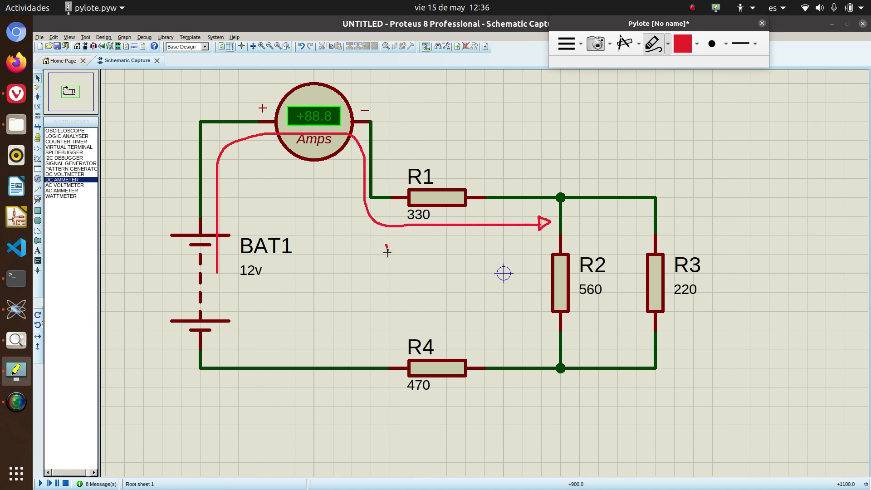
left_click_drag(383, 245, 396, 246)
left_click_drag(389, 245, 388, 260)
left_click_drag(379, 260, 405, 268)
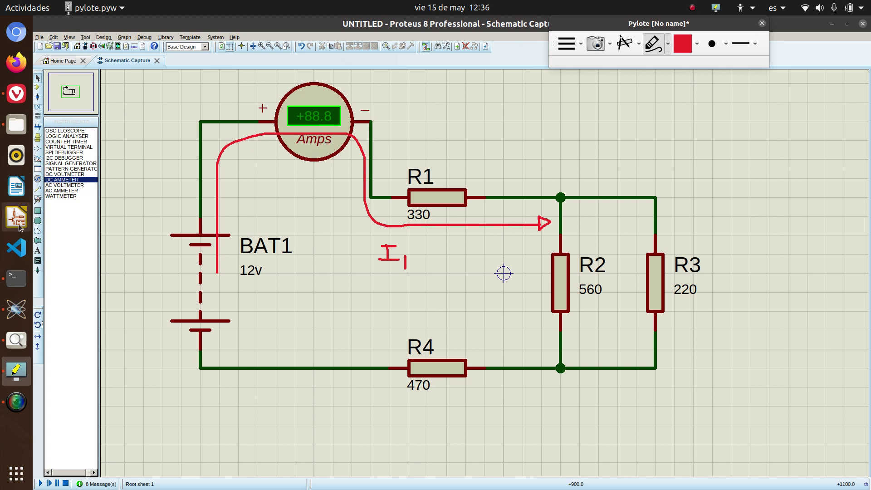
Step: Return to Proteus, run the simulation to read the ammeter in amps, and stop it
left_click(16, 309)
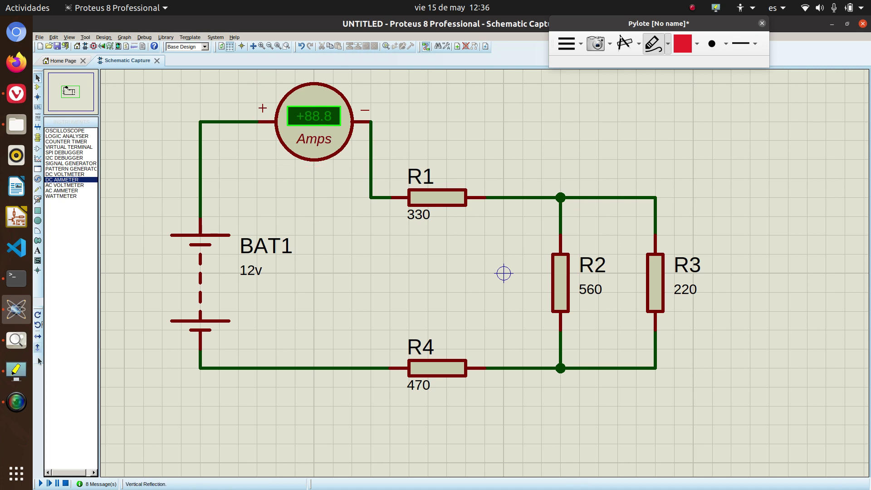
left_click(40, 484)
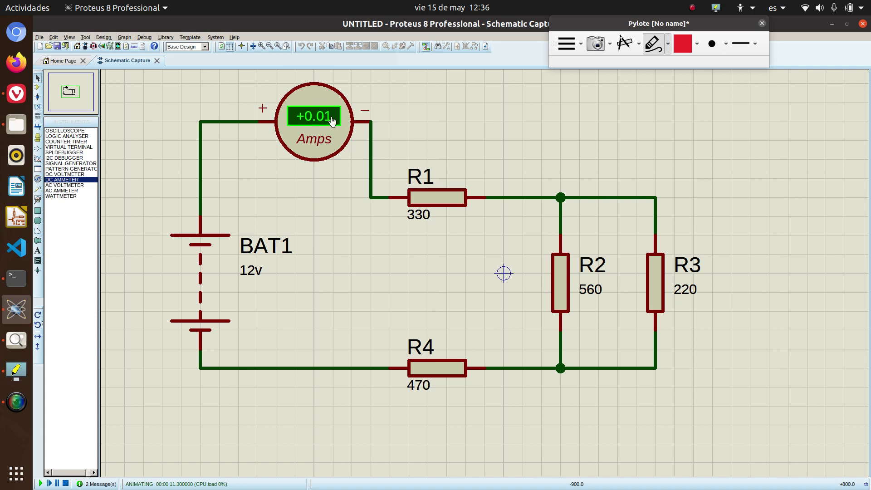
left_click(66, 484)
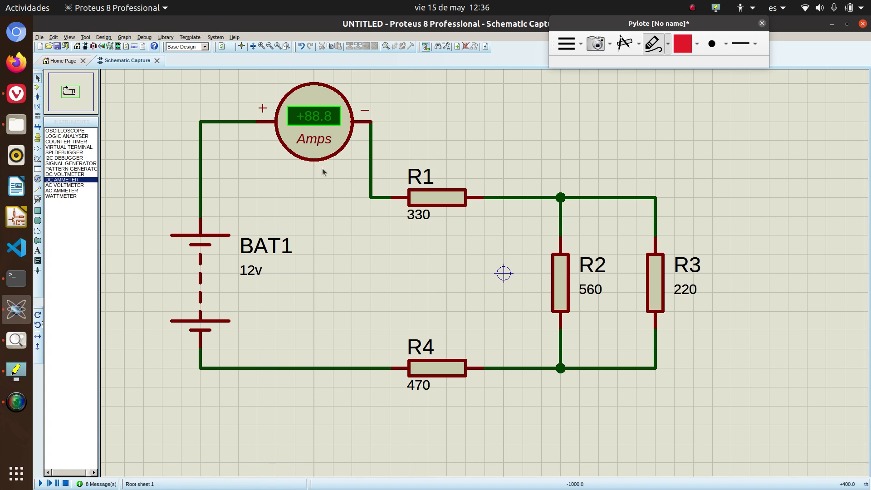
Step: Set the DC ammeter's display range to Milliamps and run the simulation again to read the current
right_click(313, 109)
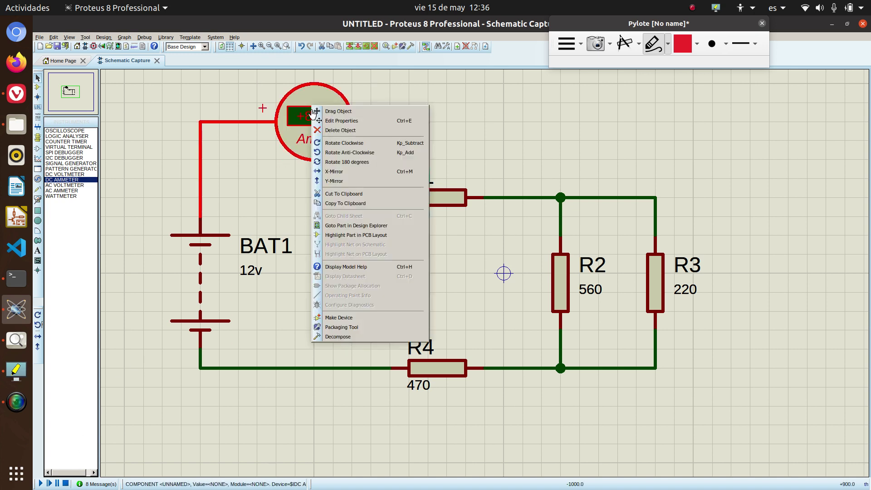
left_click(336, 124)
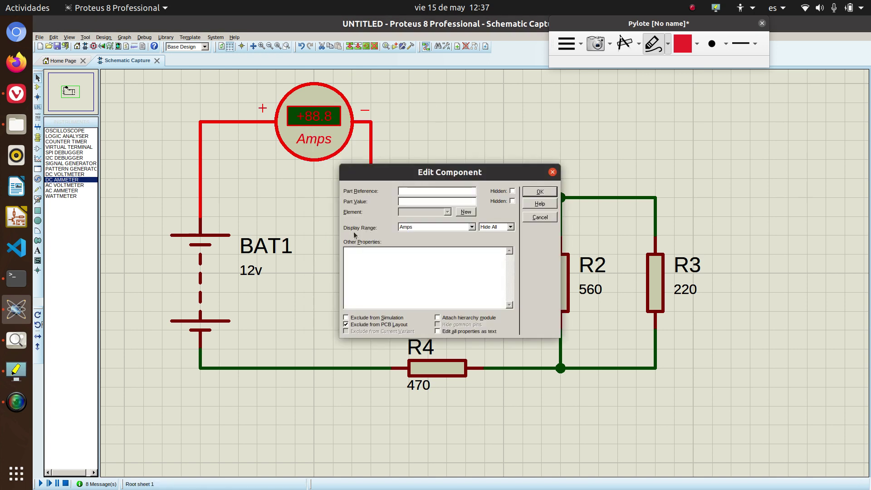
left_click(471, 228)
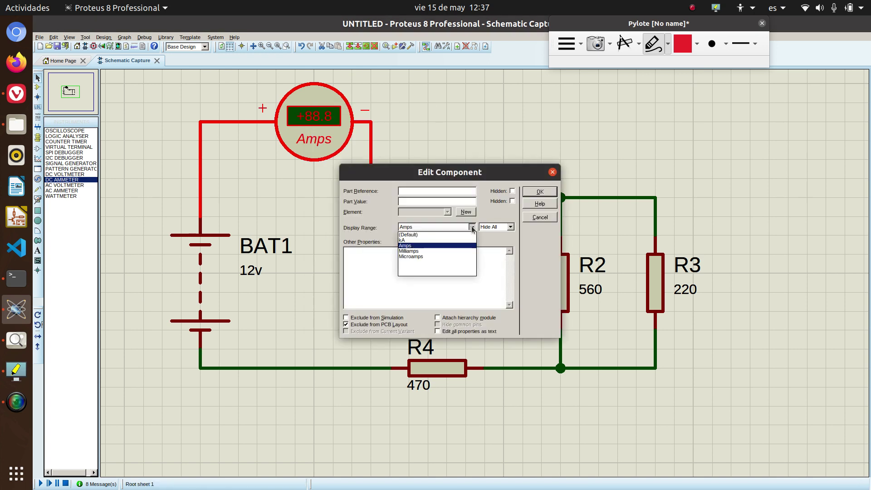
left_click(450, 251)
left_click(538, 193)
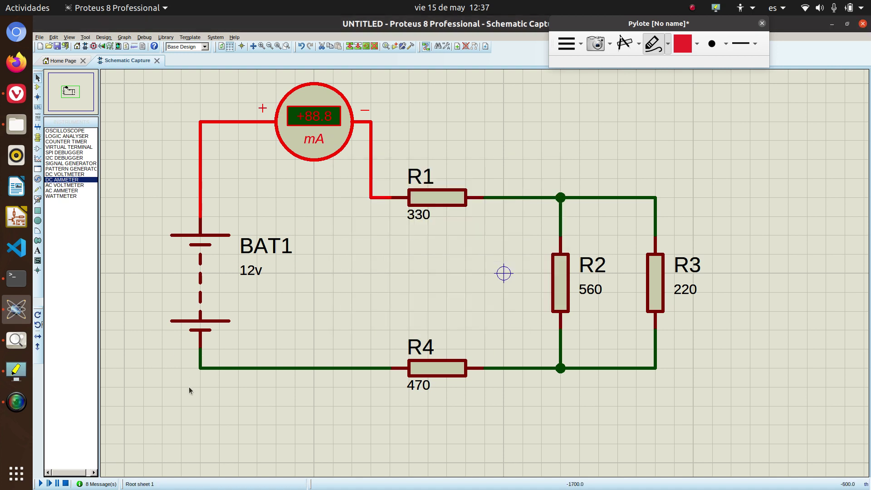
left_click(40, 483)
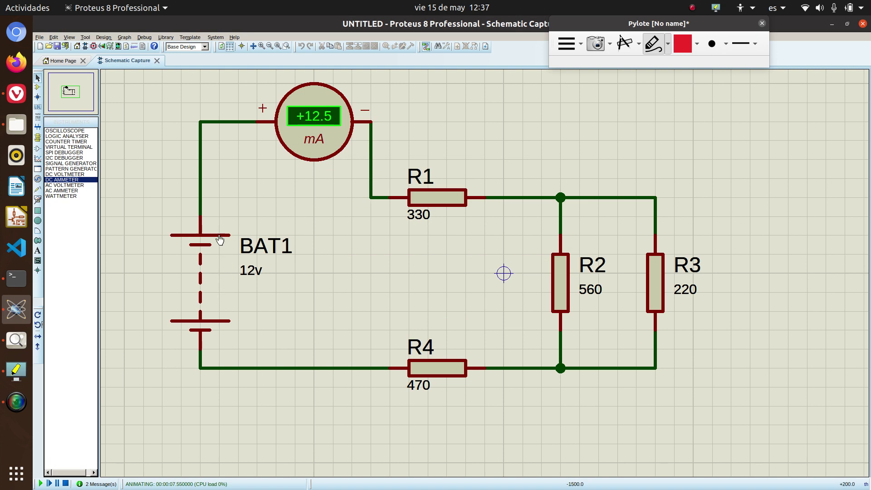
left_click(352, 179)
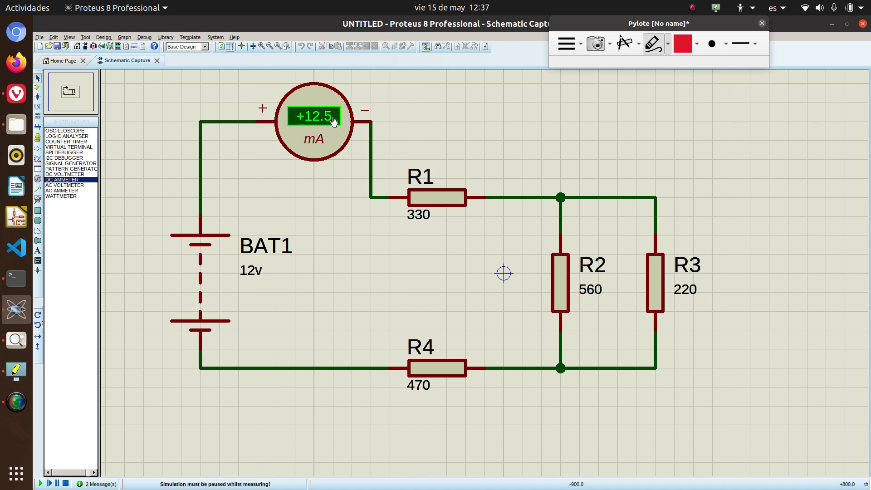
Step: Open the gedit text editor, shrink its window so the ammeter stays visible, note "I1 = 12,5 mA", and minimize it
key("super")
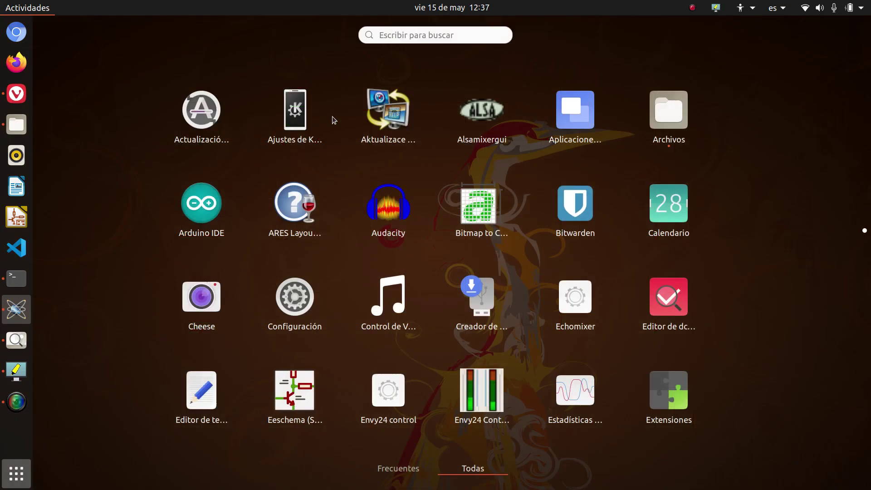
type("gedit")
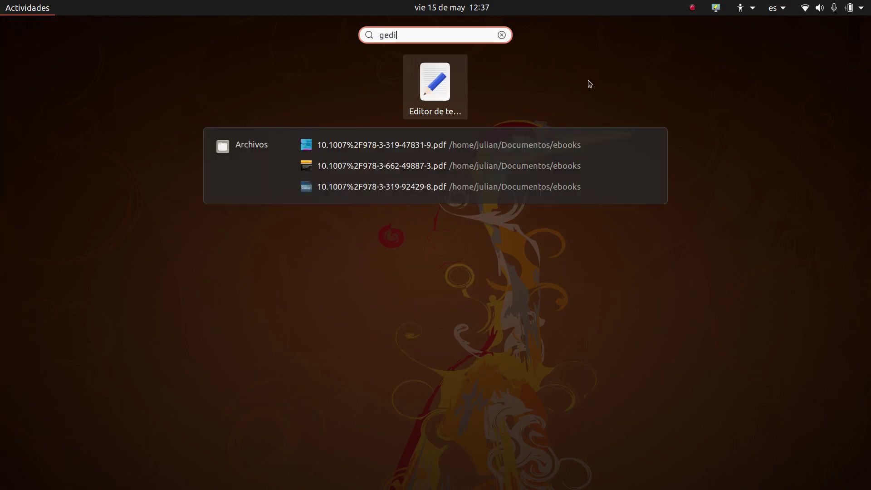
key("Return")
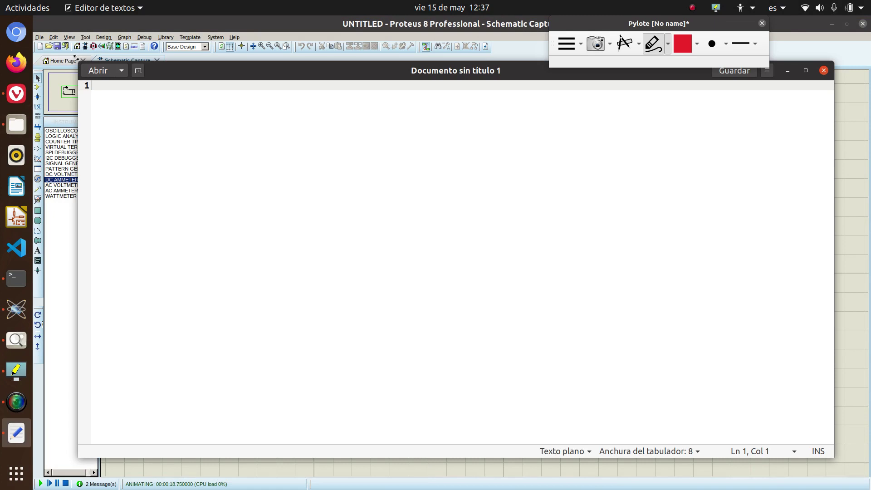
left_click_drag(79, 62, 318, 130)
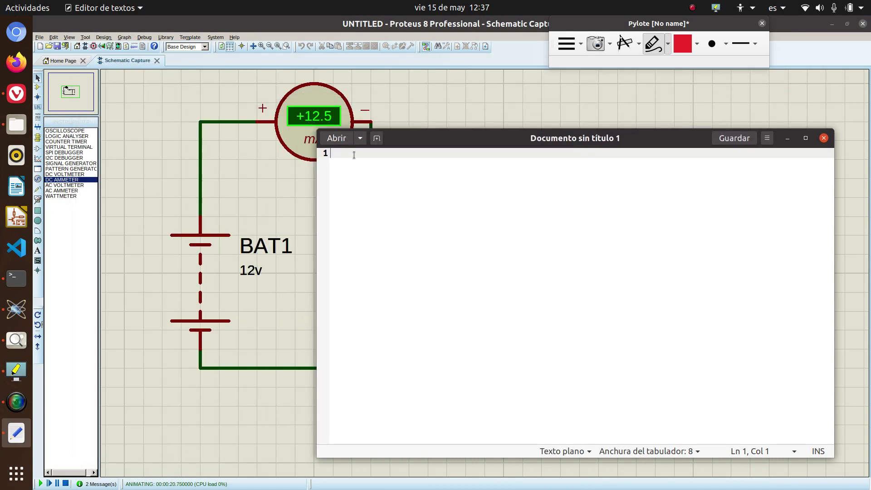
type("I1")
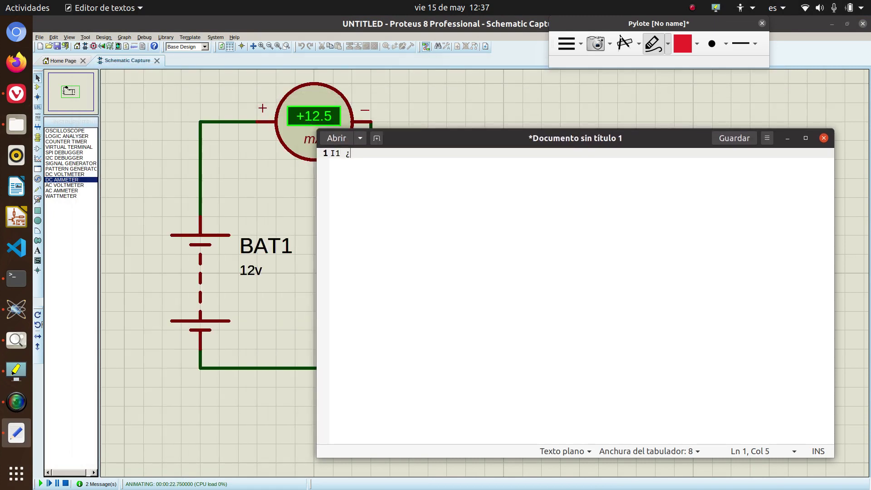
type(" = 12,5 mA")
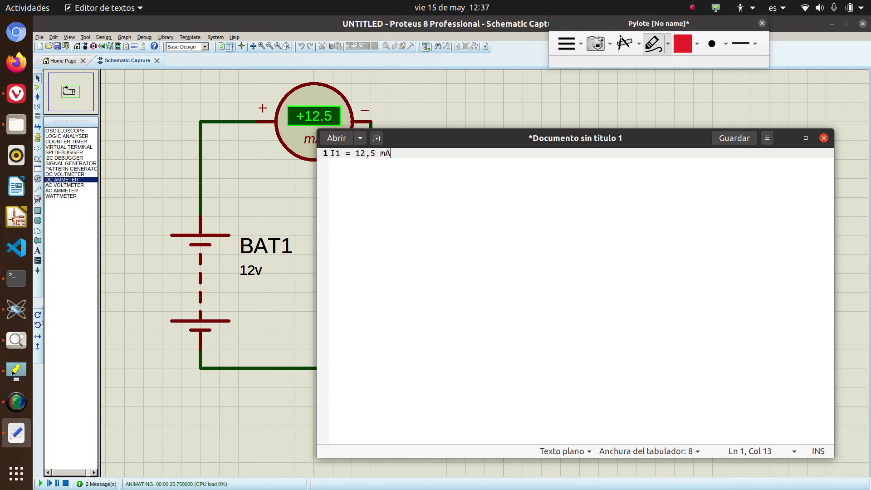
left_click(789, 139)
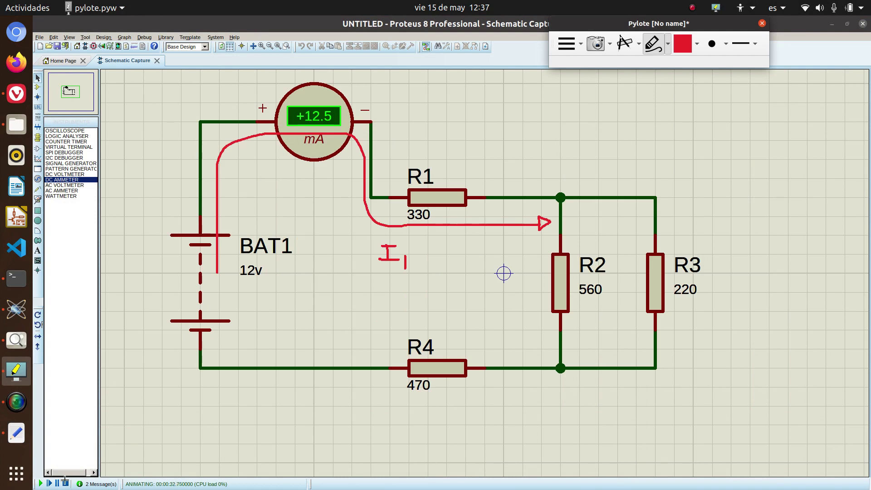
Step: Back in Proteus, stop the simulation, delete both ammeter wires, and wire the battery's positive terminal directly to R1
left_click(17, 309)
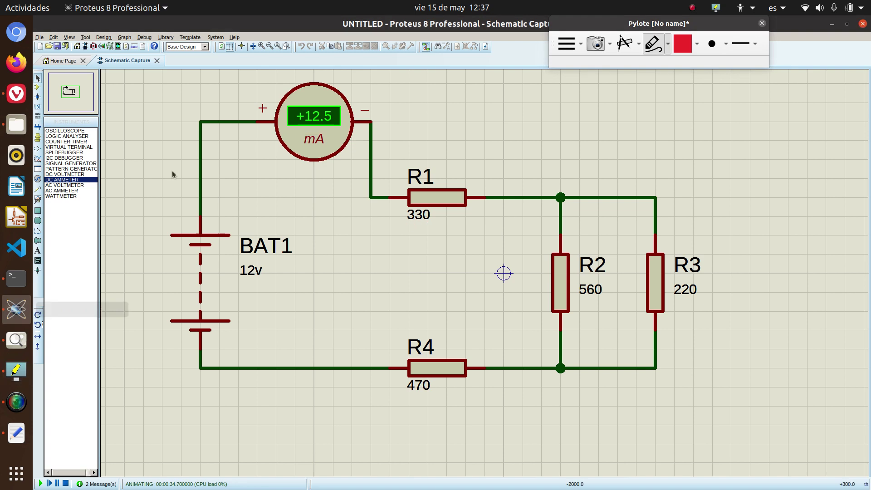
left_click(66, 484)
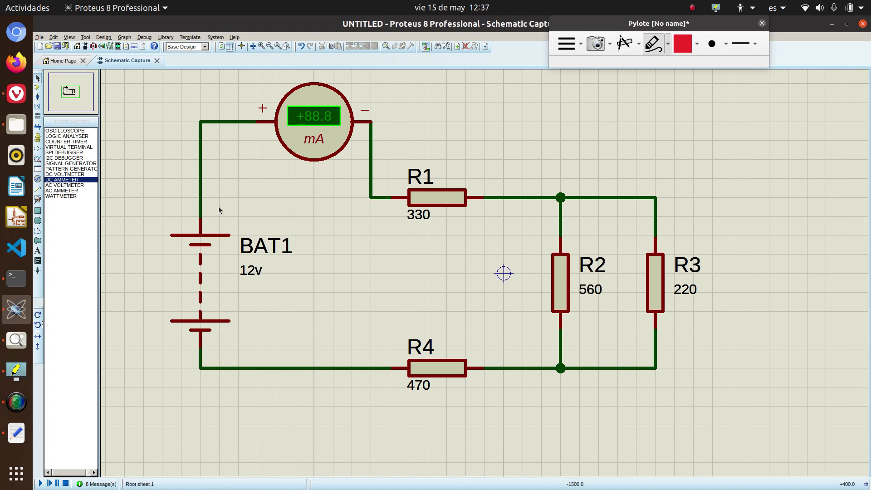
right_click(371, 185)
left_click(391, 200)
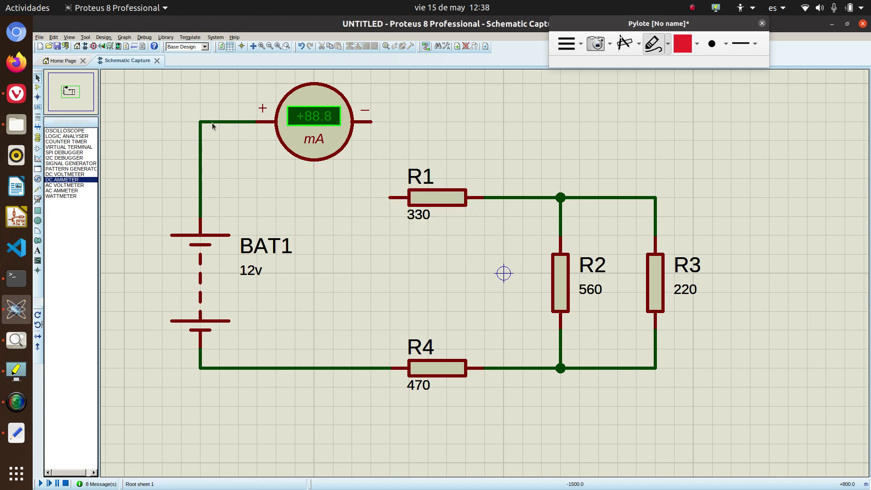
right_click(207, 127)
left_click(225, 145)
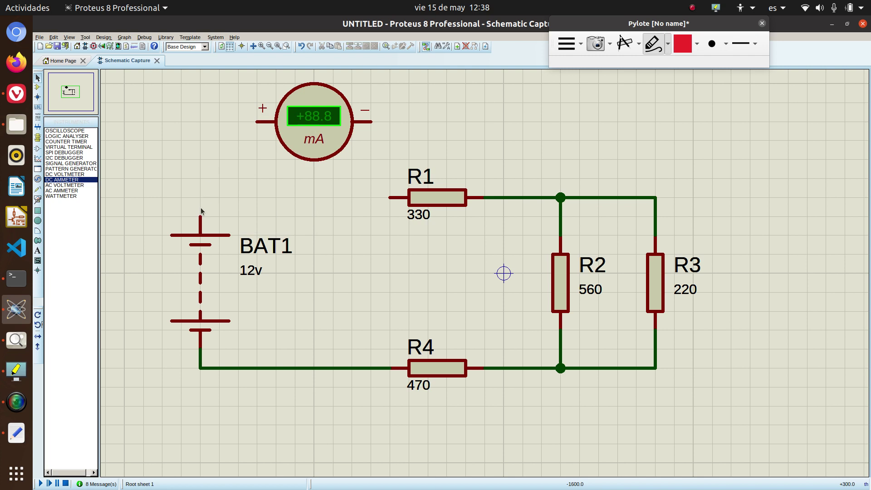
left_click(201, 212)
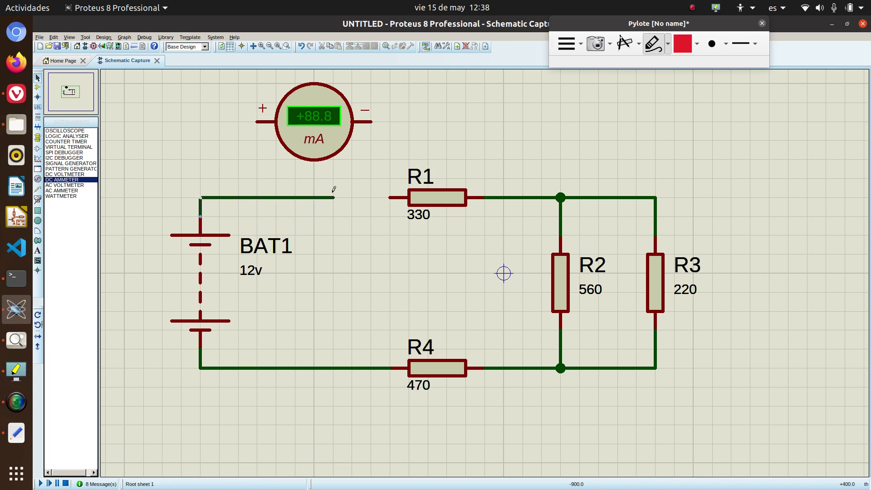
left_click(391, 197)
Step: Move the disconnected DC ammeter to the empty area above R3
left_click(313, 130)
key("ctrl+c")
key("ctrl+v")
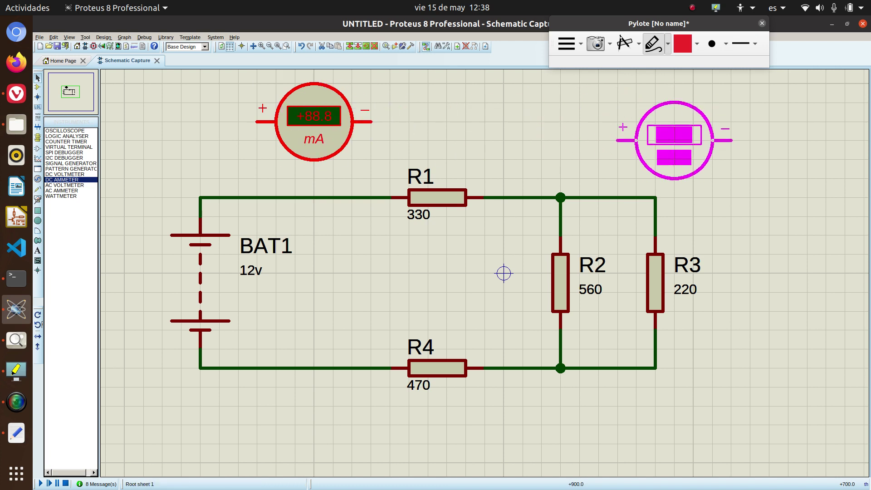
left_click(675, 140)
Step: Switch to Pylote and erase the I1 current path annotations, keeping the red pen colour
left_click(679, 44)
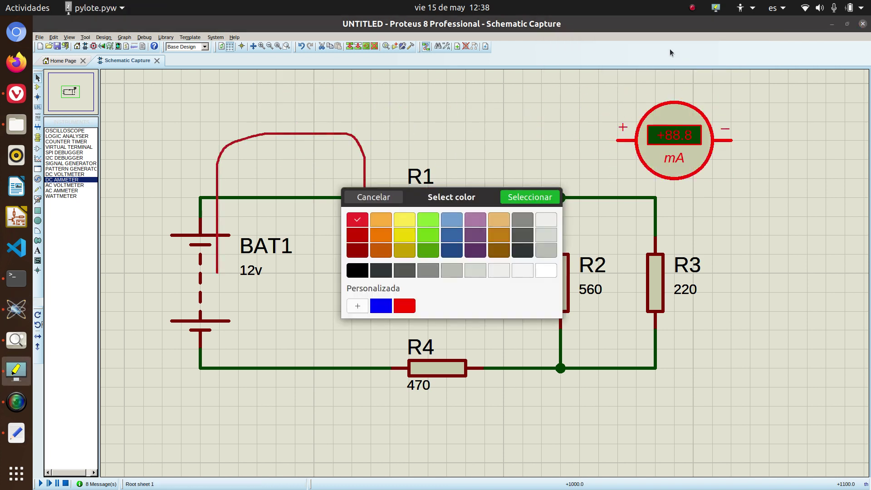
left_click(370, 197)
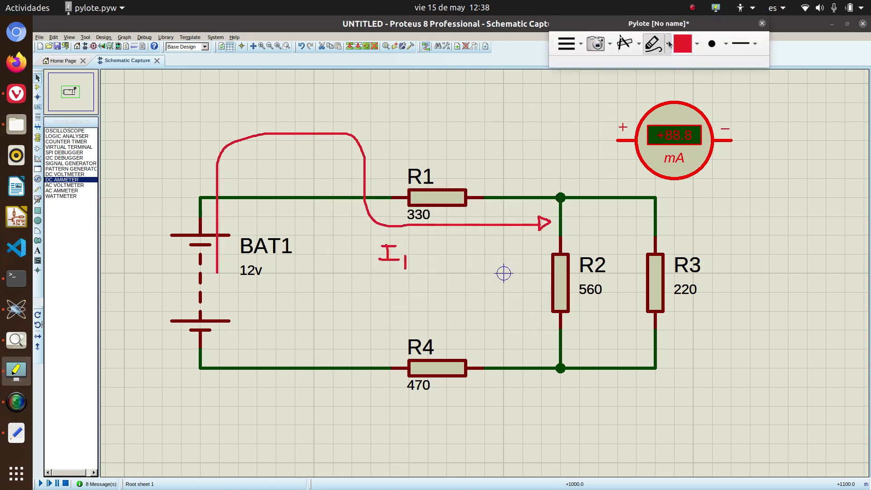
left_click(669, 44)
left_click(667, 222)
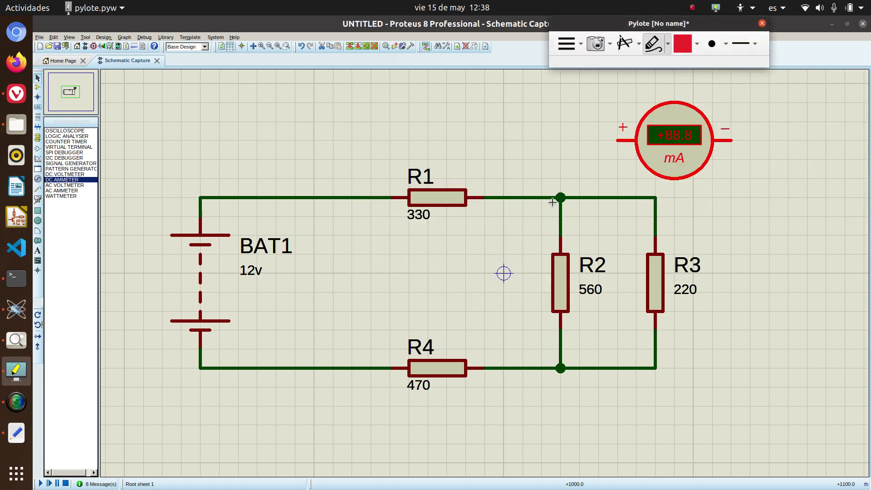
Step: Draw a red downward current arrow along R2 from the upper to the lower junction, label it I2, and erase all annotations
mouse_move(550, 204)
left_mouse_down()
mouse_move(547, 356)
mouse_move(554, 357)
left_mouse_up()
mouse_move(522, 300)
left_mouse_down()
mouse_move(521, 321)
mouse_move(526, 301)
left_mouse_up()
left_click_drag(518, 323, 529, 323)
left_click_drag(530, 319, 540, 331)
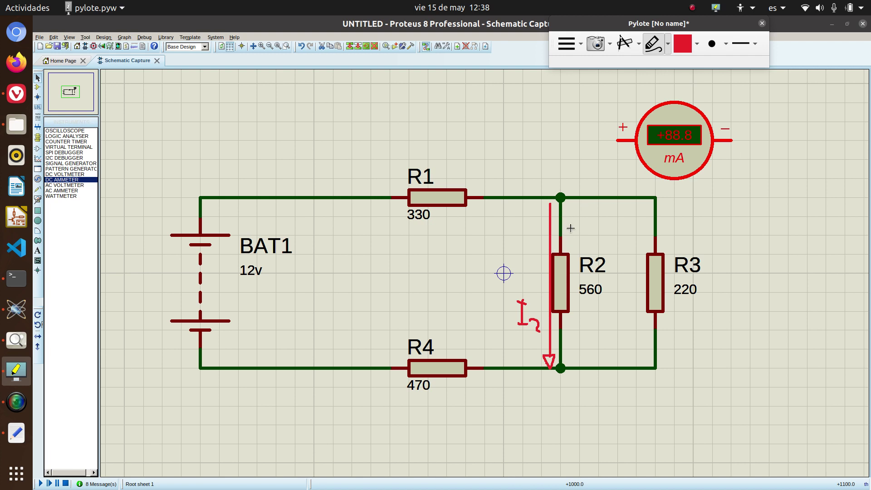
left_click(668, 46)
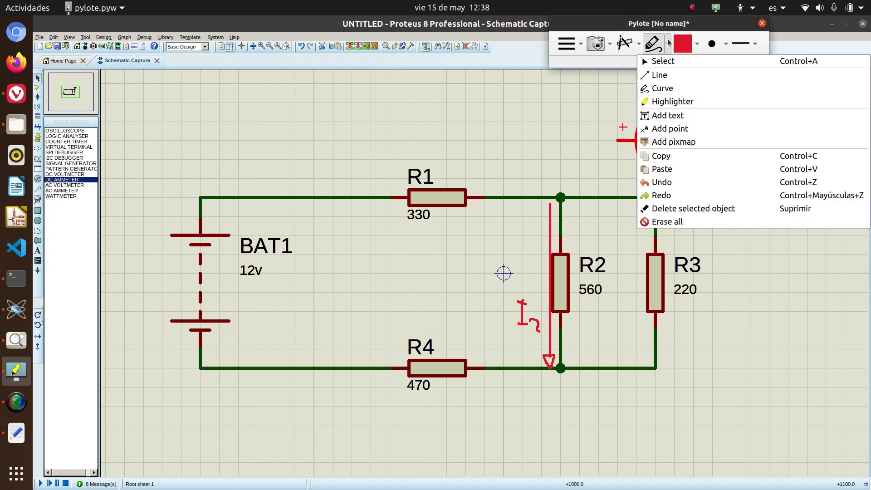
left_click(670, 224)
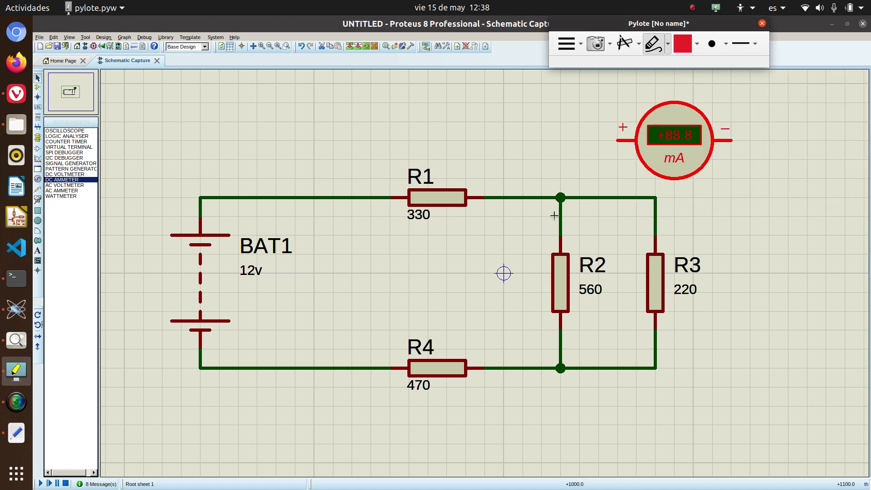
Step: Return to Proteus and delete the wire between the upper junction and R2
left_click(523, 24)
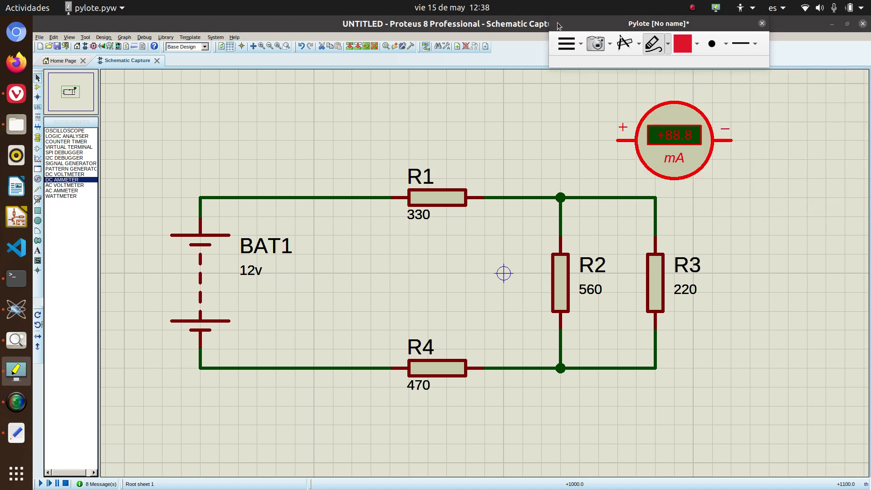
left_click(17, 309)
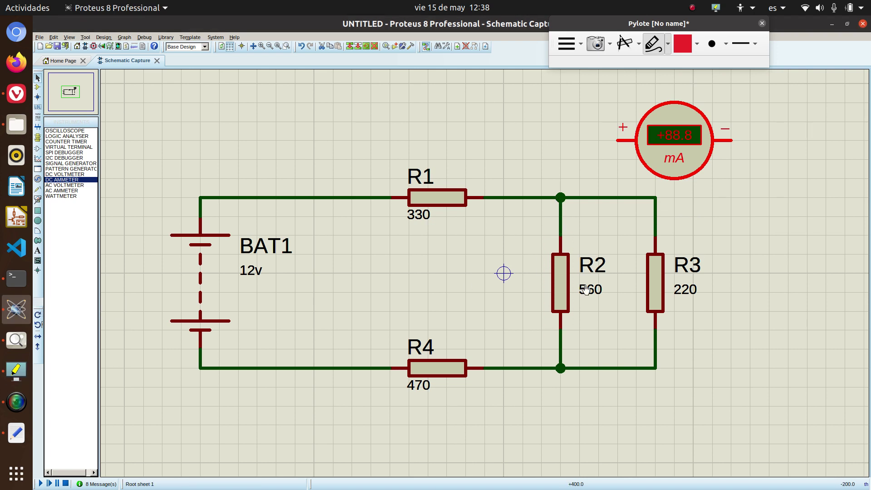
right_click(560, 222)
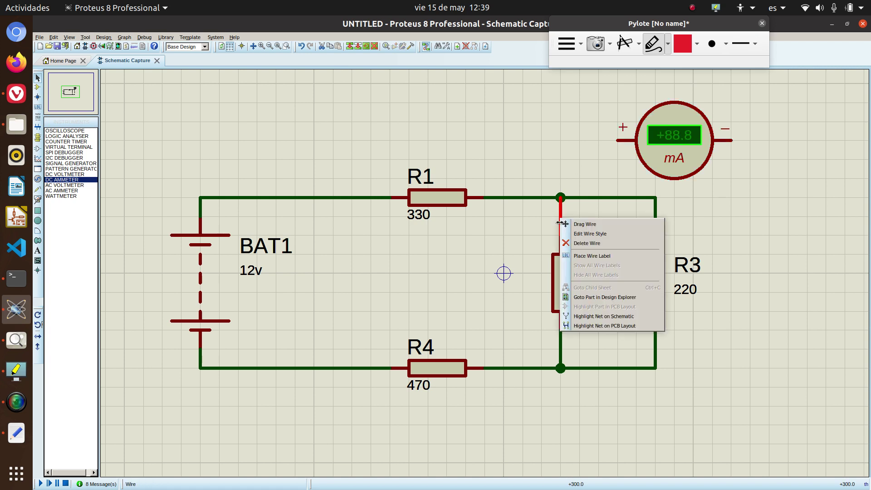
left_click(578, 242)
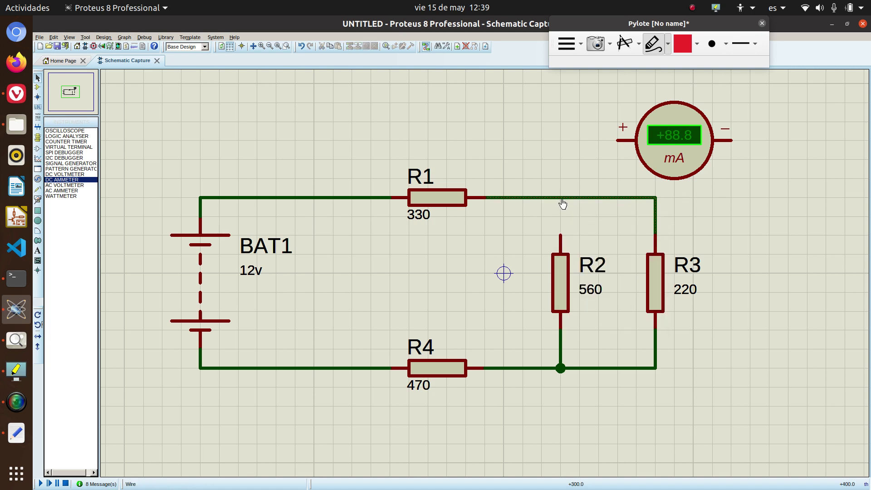
Step: Wire the DC ammeter in series with R2, its positive terminal to the upper junction and its negative terminal to R2's upper end
left_click(618, 139)
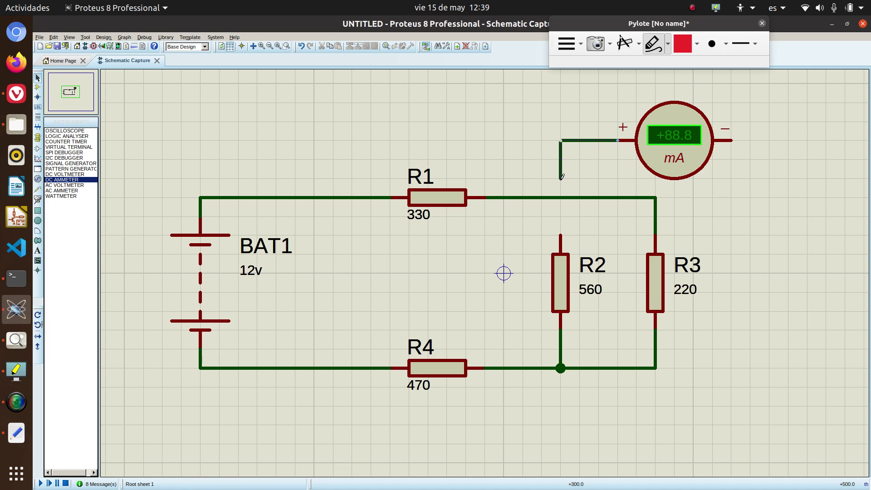
left_click(560, 198)
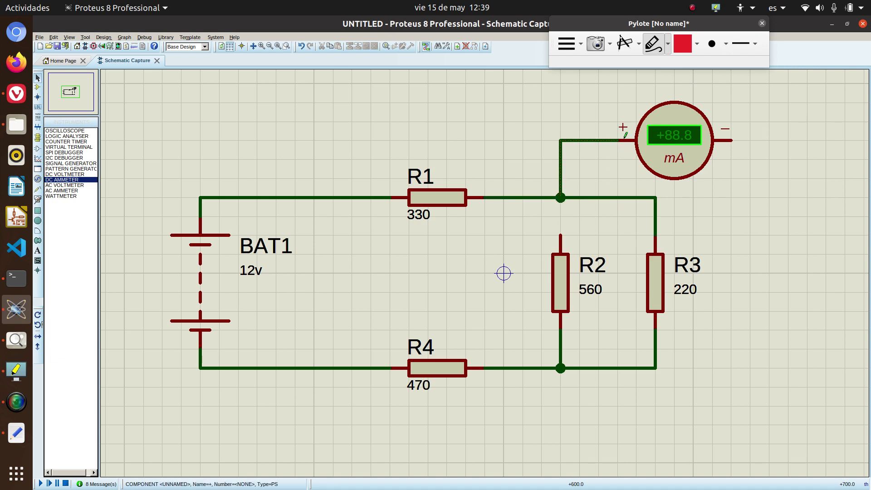
left_click(734, 147)
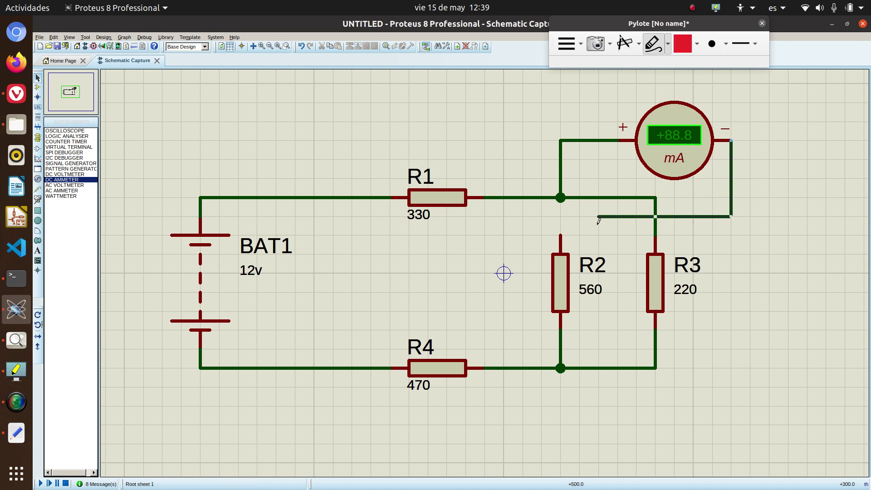
left_click(561, 235)
Step: Switch to Pylote and draw a red current path from the upper junction through the ammeter and R2 to the lower junction, labelled I2
left_click(702, 25)
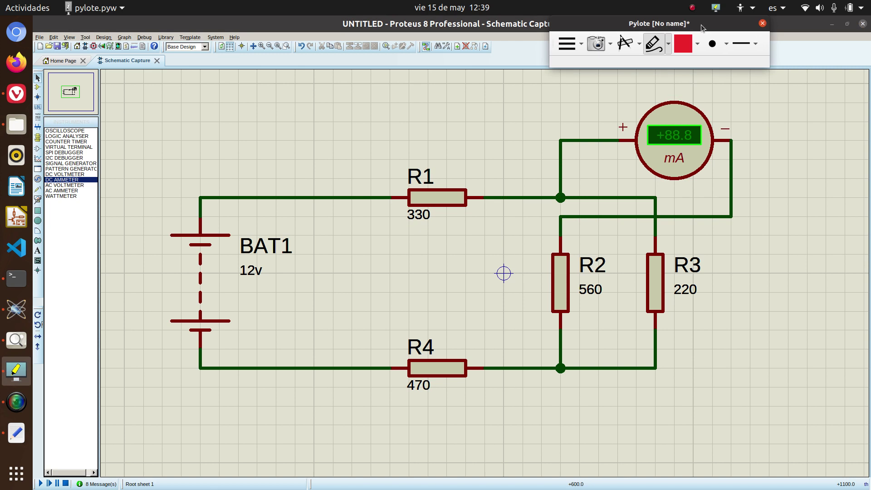
left_click(689, 47)
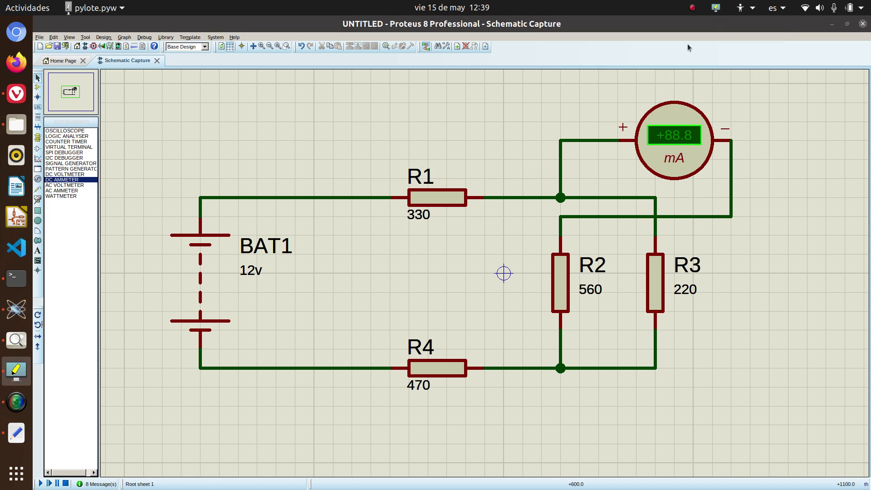
left_click(387, 197)
mouse_move(566, 191)
left_mouse_down()
mouse_move(566, 149)
mouse_move(582, 145)
mouse_move(705, 144)
mouse_move(727, 157)
mouse_move(724, 188)
mouse_move(697, 211)
mouse_move(549, 217)
mouse_move(549, 363)
left_mouse_up()
mouse_move(485, 316)
left_mouse_down()
mouse_move(485, 337)
mouse_move(484, 317)
mouse_move(507, 341)
left_mouse_up()
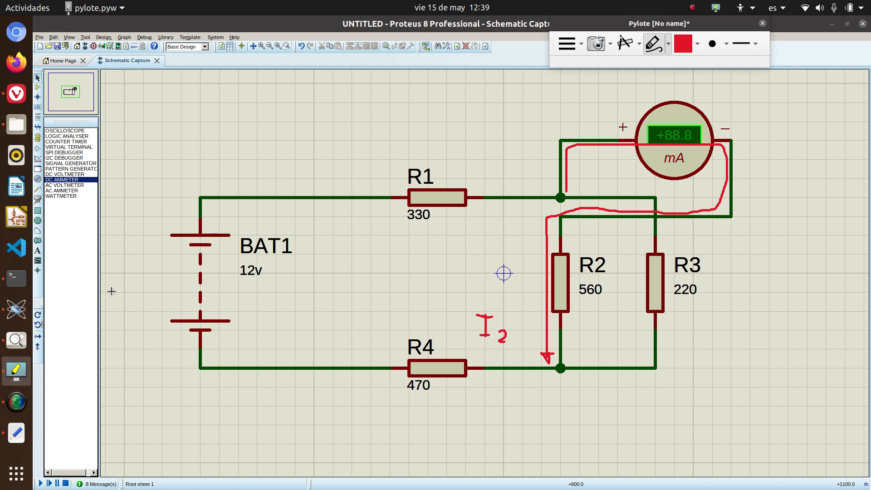
Step: Run the simulation in Proteus and record "I2 = 3,53 mA" on a new line of the text editor notes
left_click(16, 309)
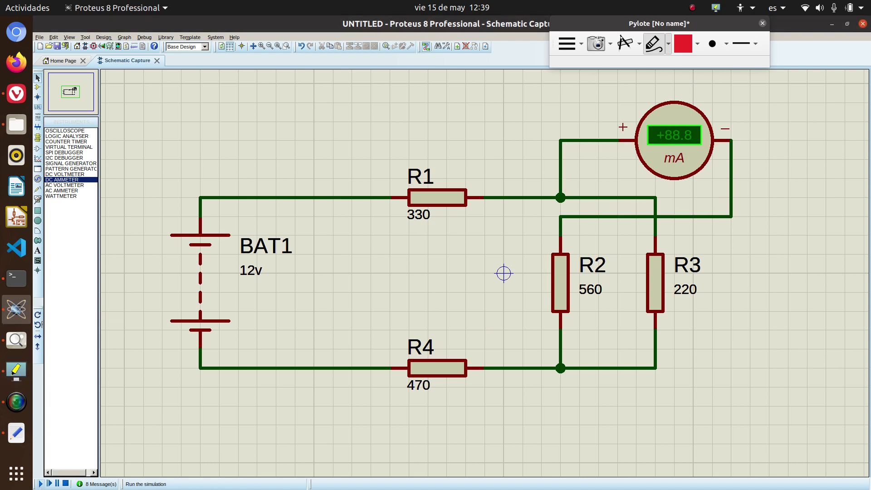
left_click(40, 484)
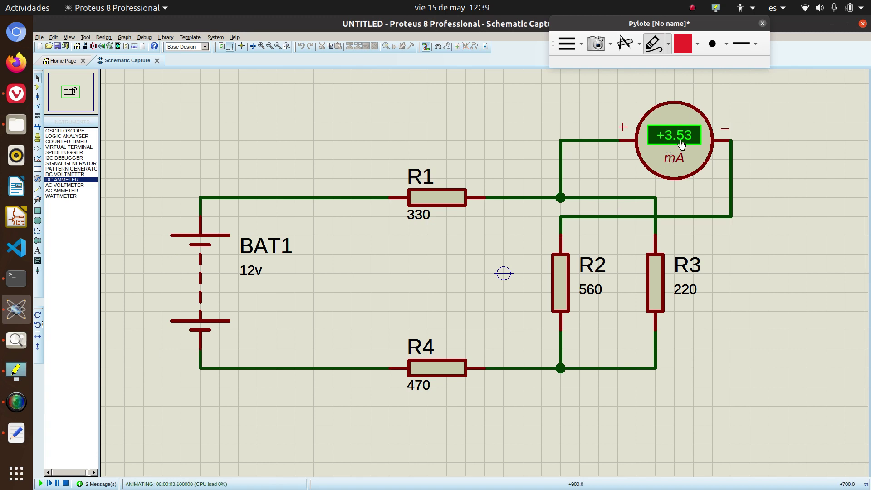
left_click(17, 433)
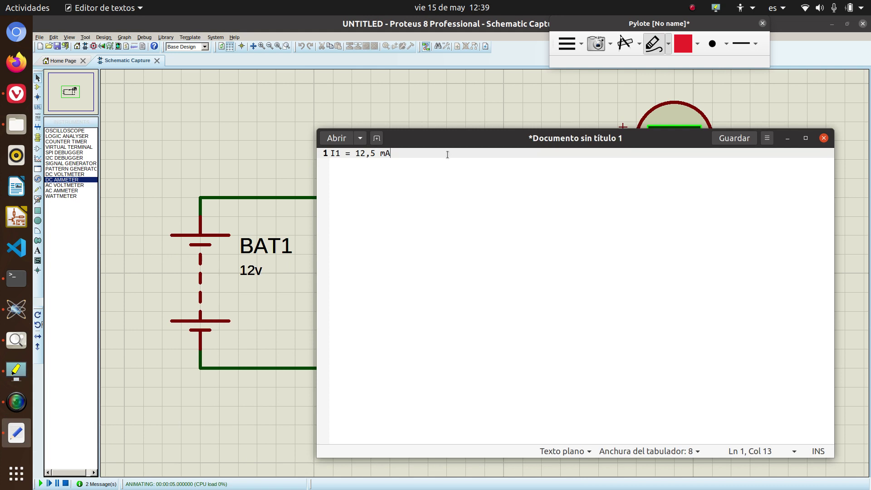
key("Return")
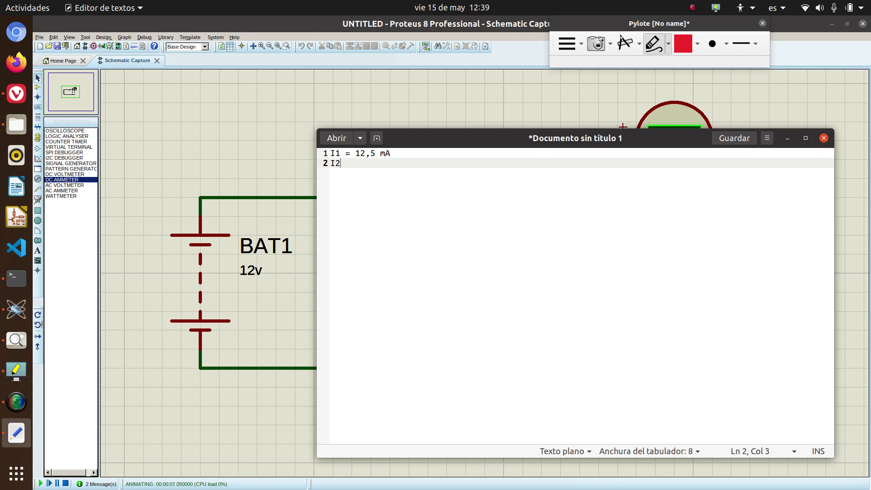
type("I2 = 3,53 mA")
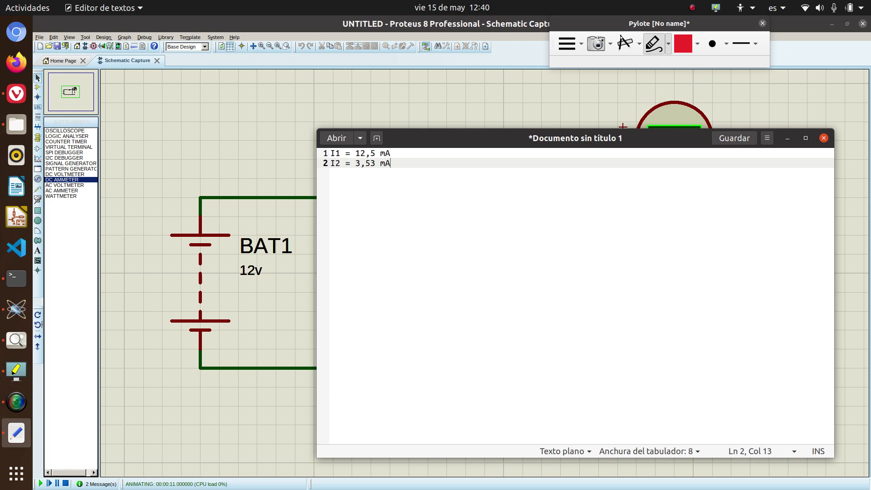
left_click(787, 138)
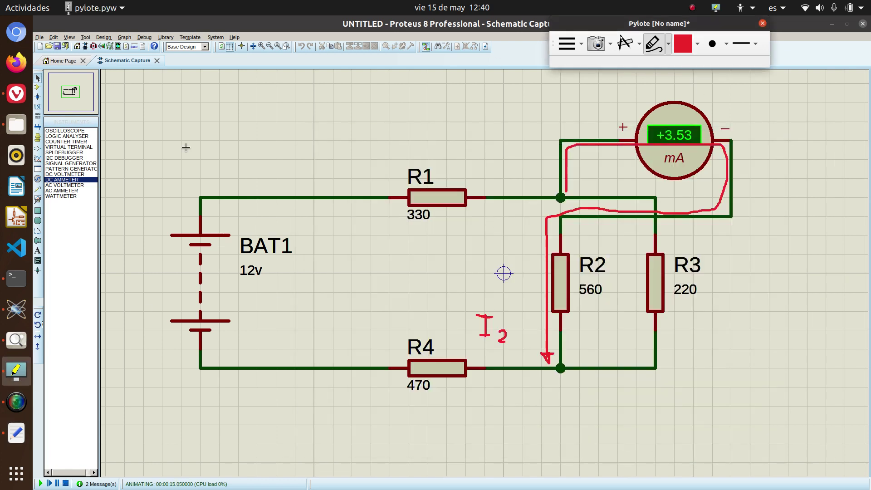
Step: Return to Proteus, stop the simulation and delete both wires connected to the DC ammeter
left_click(19, 308)
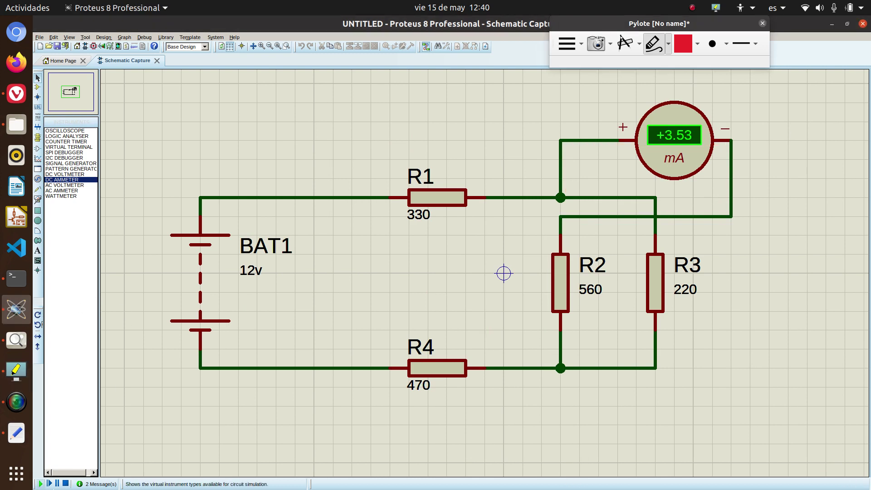
left_click(66, 484)
right_click(685, 217)
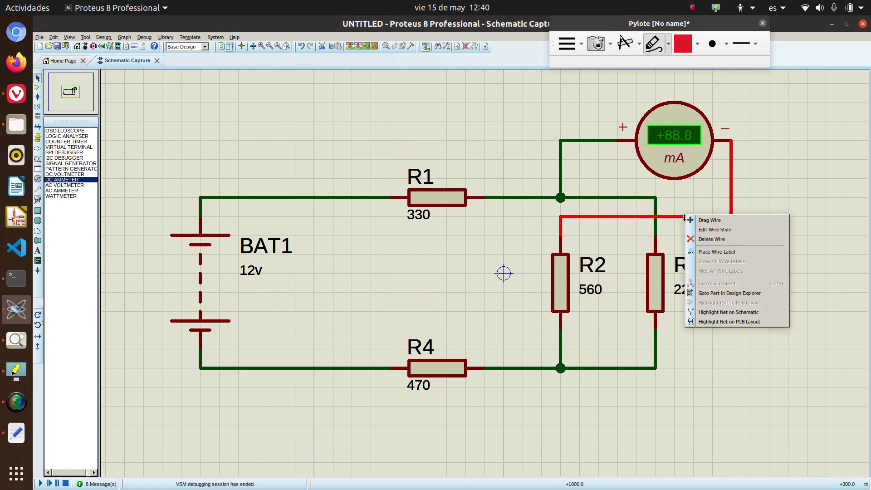
left_click(707, 235)
right_click(589, 141)
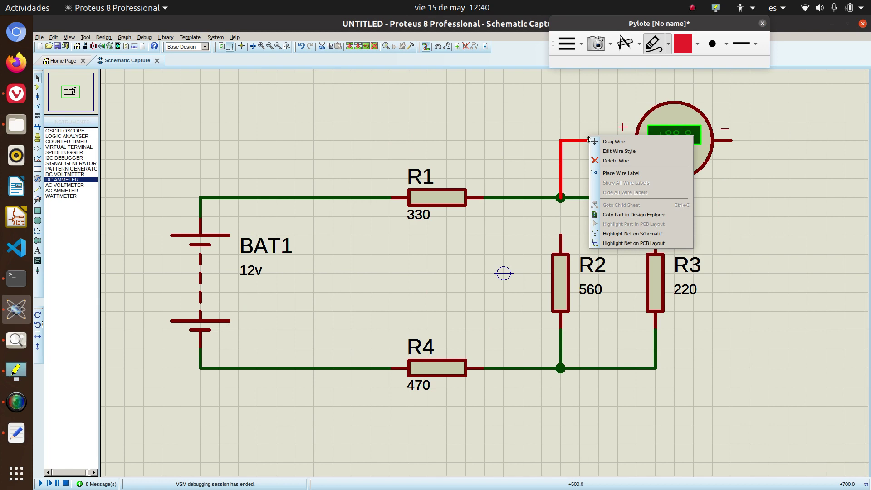
left_click(606, 161)
Step: Reconnect R2's upper end directly to the upper junction and move the ammeter farther up and away from R3
left_click(560, 232)
left_click(561, 197)
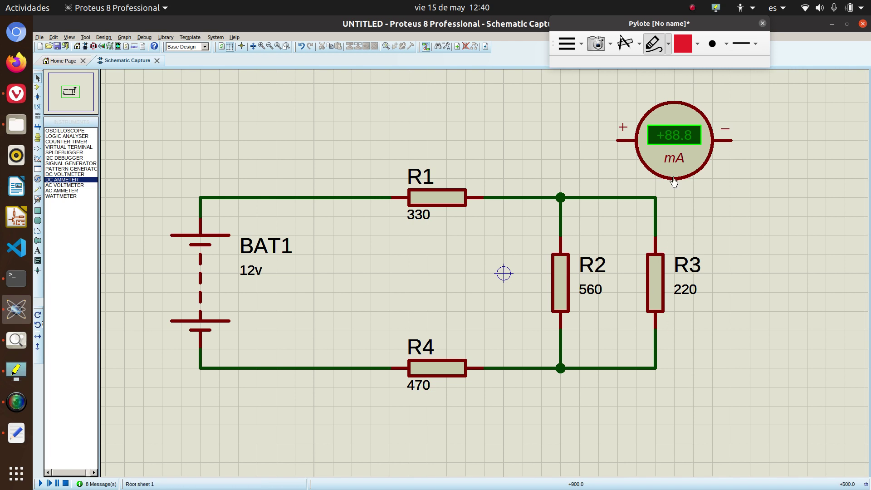
left_click(691, 139)
left_click_drag(692, 139, 730, 120)
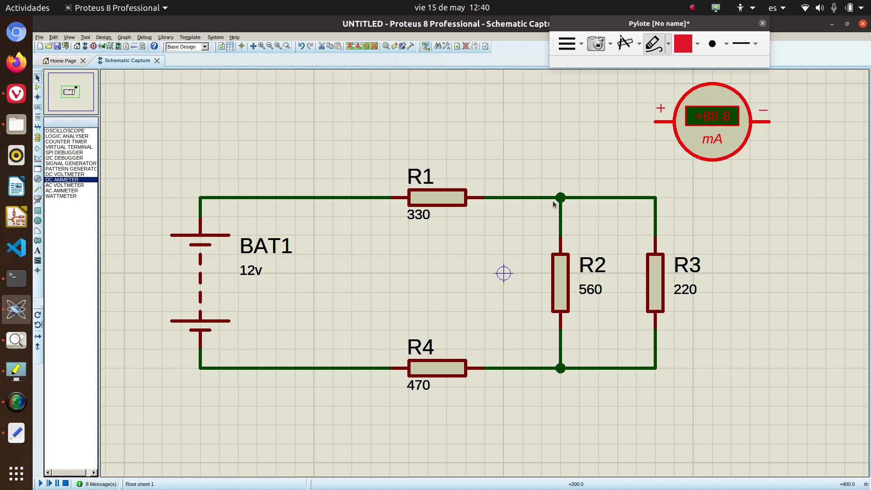
Step: Switch to Pylote and erase the I2 current path annotations, keeping the red pen colour
left_click(683, 43)
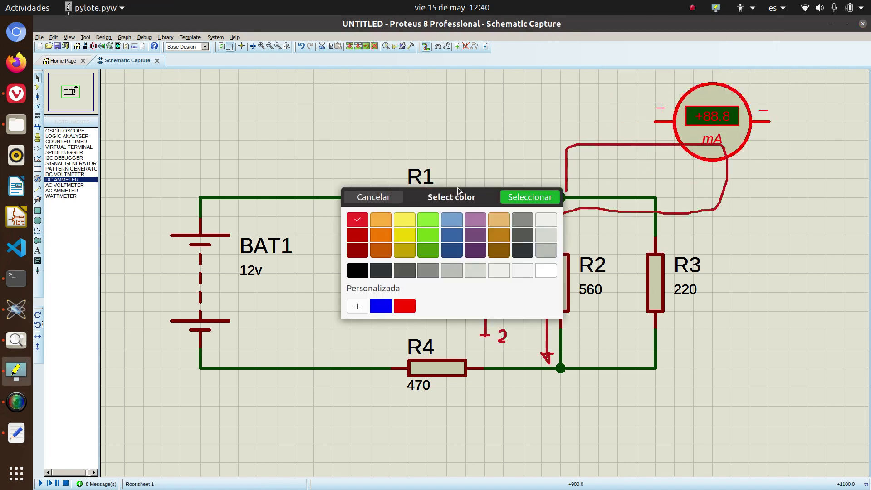
left_click(374, 198)
left_click(670, 46)
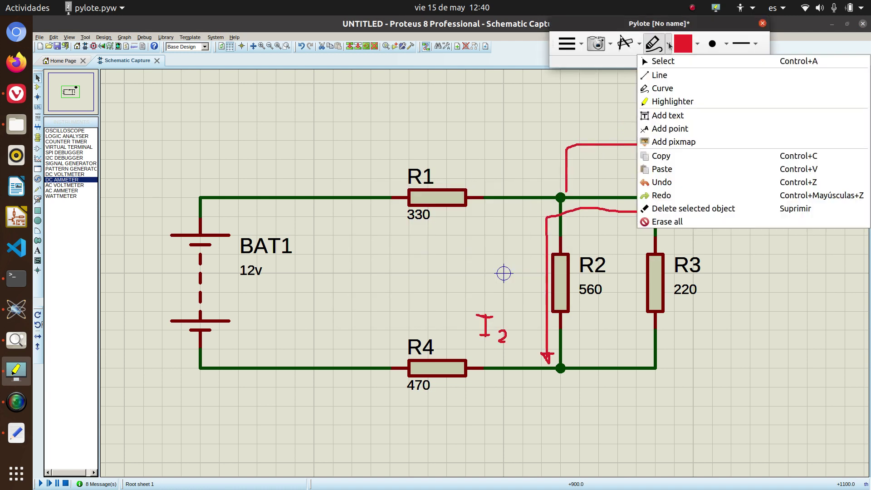
left_click(658, 219)
Step: Draw a red current arrow along the R3 branch, circle the branch's upper and lower corners, and erase all annotations
mouse_move(577, 188)
left_mouse_down()
mouse_move(650, 193)
mouse_move(671, 243)
mouse_move(670, 340)
mouse_move(648, 376)
mouse_move(579, 375)
mouse_move(571, 380)
mouse_move(579, 384)
left_mouse_up()
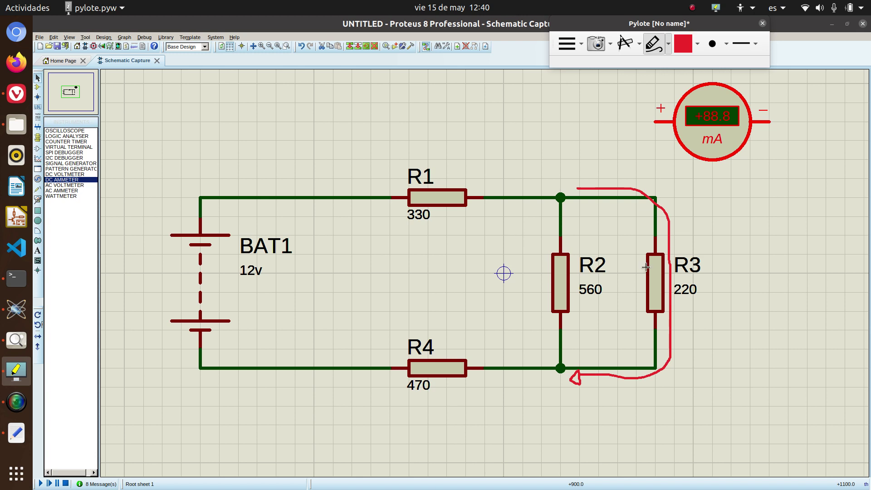
mouse_move(664, 182)
left_mouse_down()
mouse_move(655, 247)
mouse_move(660, 167)
left_mouse_up()
mouse_move(661, 350)
left_mouse_down()
mouse_move(652, 349)
mouse_move(668, 402)
mouse_move(629, 348)
left_mouse_up()
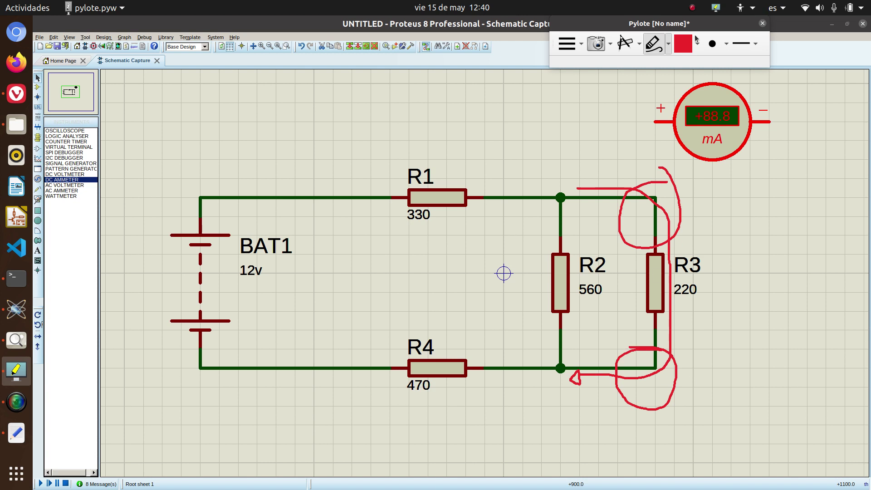
left_click(668, 49)
left_click(669, 220)
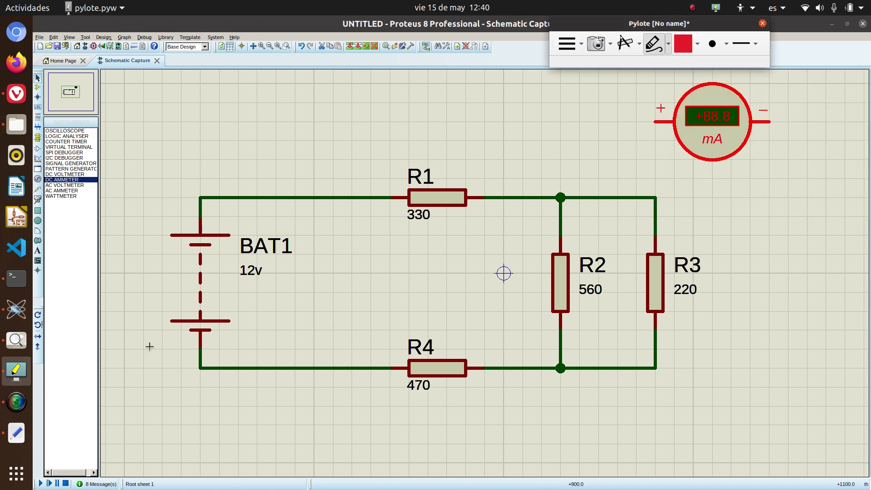
Step: Return to Proteus, delete the wire between R3 and the lower junction, and move the ammeter beside R3's lower end
left_click(16, 310)
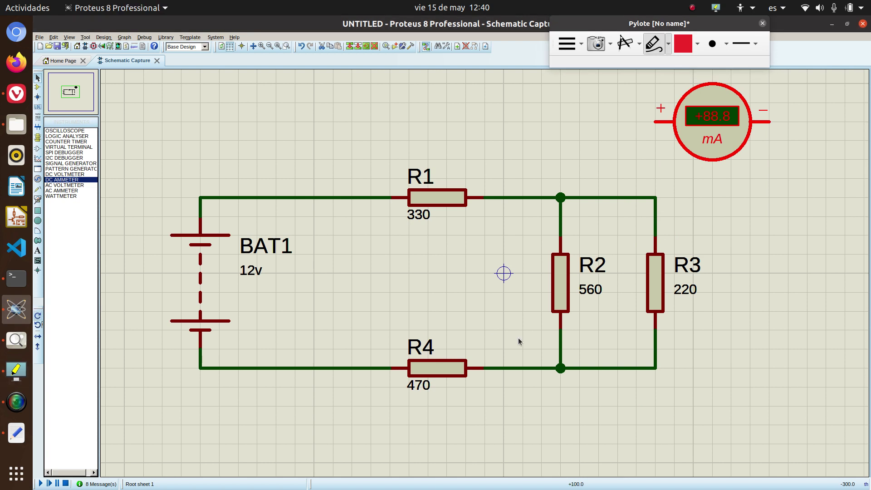
right_click(643, 381)
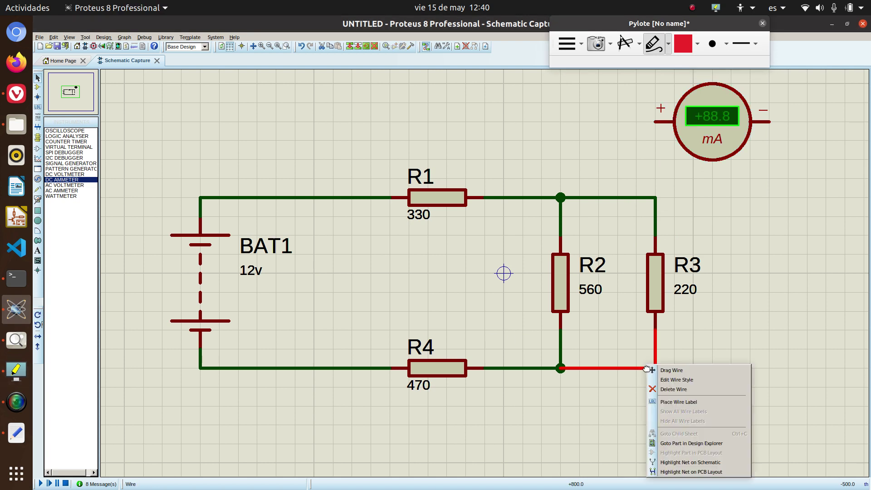
left_click(667, 389)
left_click_drag(711, 129, 730, 376)
left_click(728, 279)
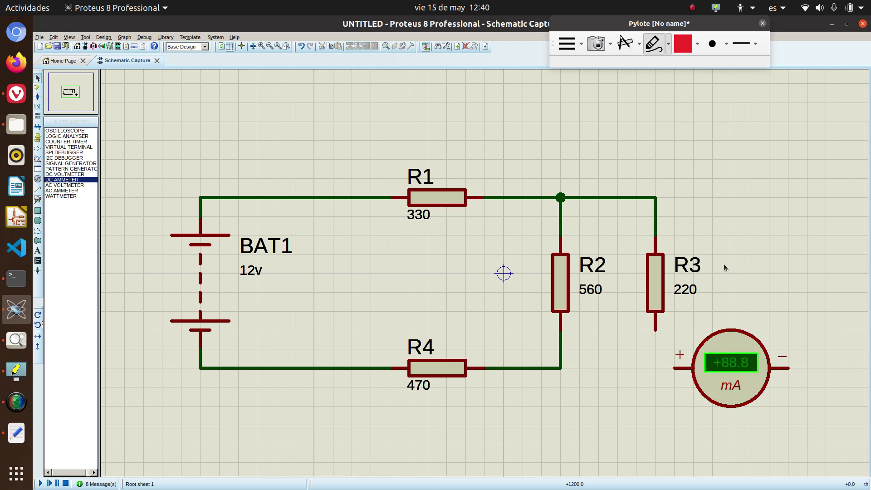
Step: Wire the ammeter in series with R3, its positive terminal to R3's lower end and its negative terminal to the lower junction
left_click(655, 327)
left_click(673, 368)
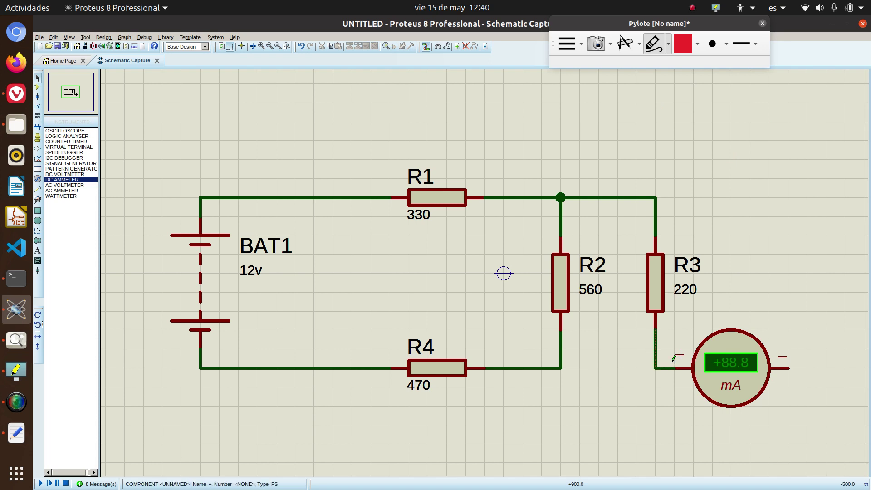
left_click(782, 365)
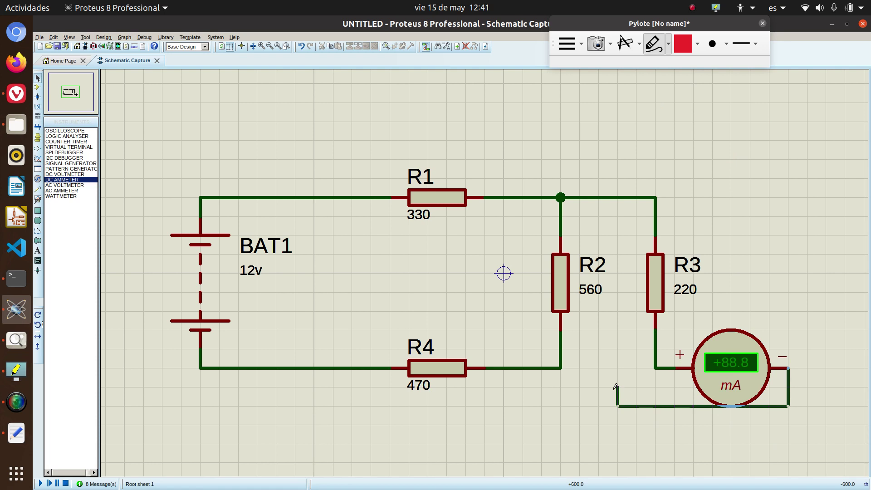
left_click(562, 368)
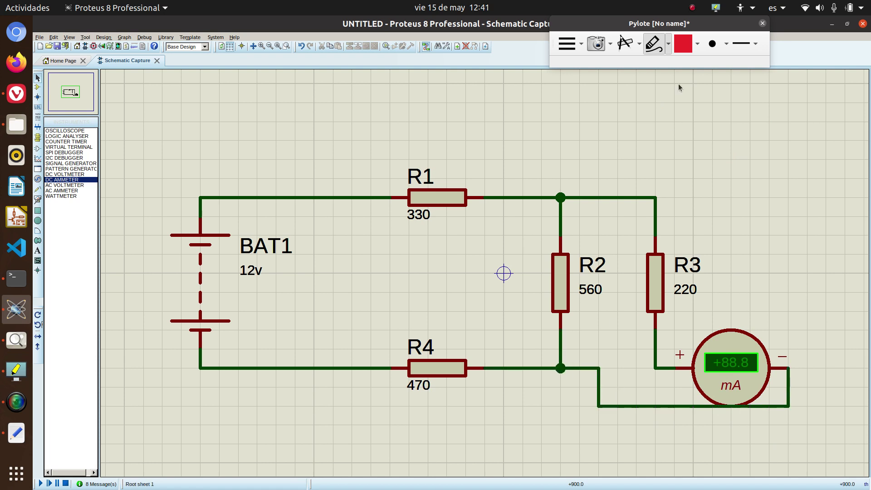
Step: Switch to Pylote and draw a red current path from the upper junction through R3 and the ammeter to the lower junction, labelled I3
left_click(683, 43)
left_click(523, 199)
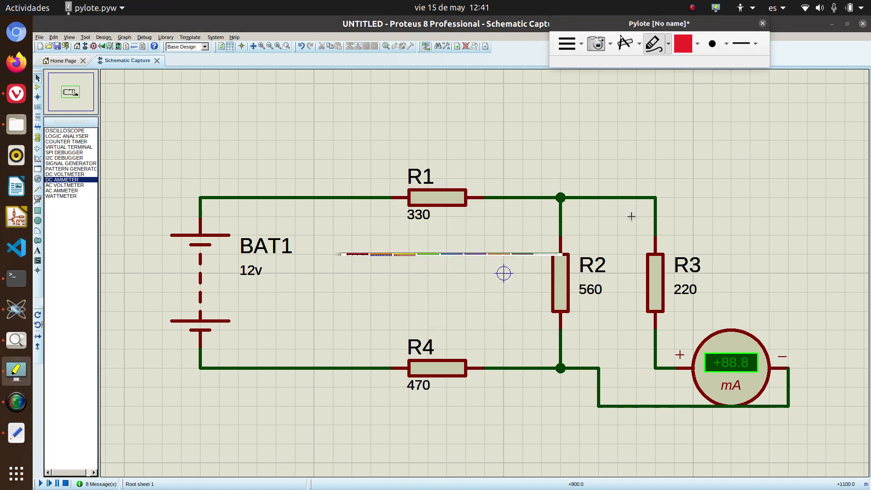
mouse_move(567, 203)
left_mouse_down()
mouse_move(627, 205)
mouse_move(645, 238)
mouse_move(642, 343)
mouse_move(652, 371)
mouse_move(771, 373)
mouse_move(784, 385)
mouse_move(744, 402)
mouse_move(621, 402)
mouse_move(607, 368)
mouse_move(575, 358)
mouse_move(585, 363)
left_mouse_up()
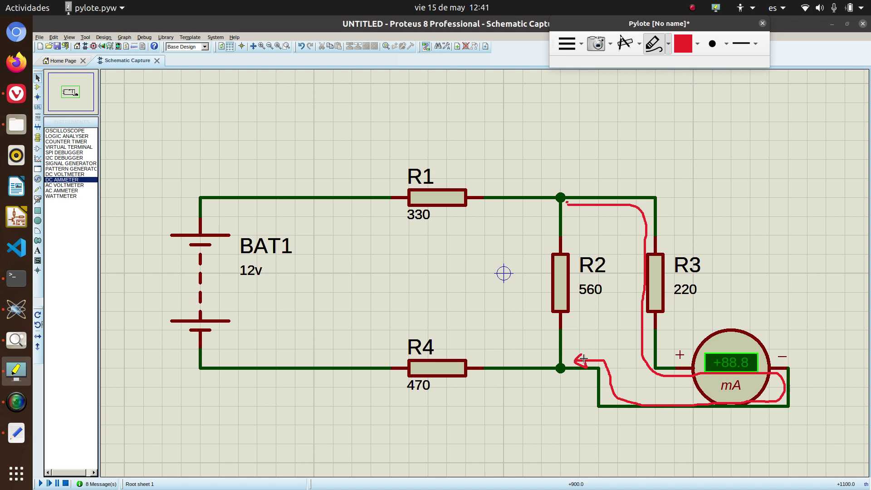
mouse_move(684, 199)
left_mouse_down()
mouse_move(683, 224)
mouse_move(691, 195)
mouse_move(705, 244)
left_mouse_up()
Step: Return to Proteus, run the simulation to read the current through R3, and stop it
left_click(13, 315)
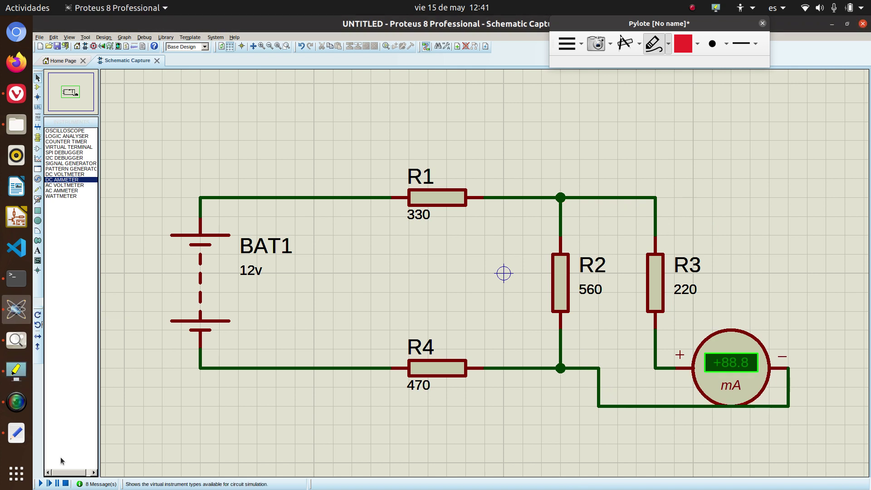
left_click(39, 484)
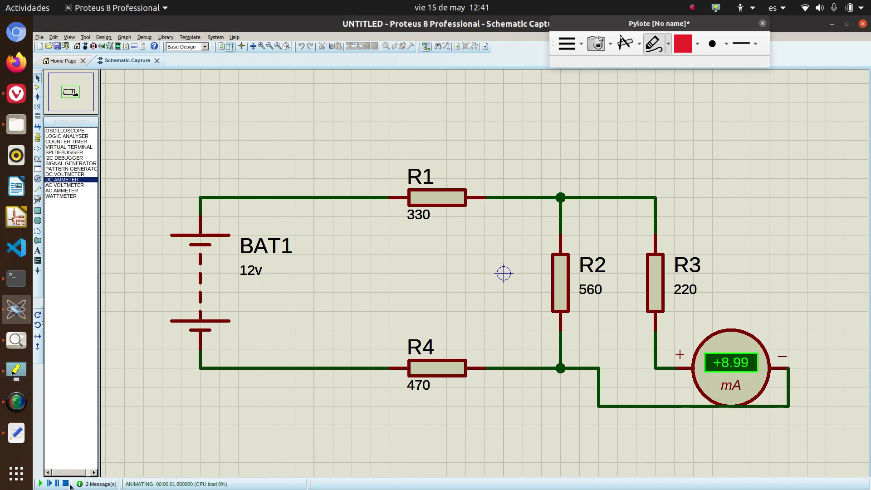
left_click(67, 484)
Step: Switch to the text editor, record "I3 = 8,99 mA" on a new line of the notes, and minimise the window
left_click(16, 433)
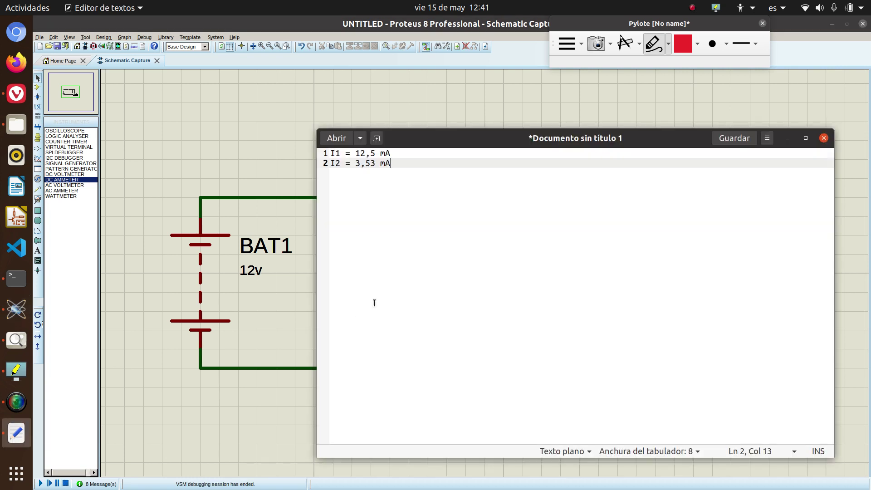
key("Return")
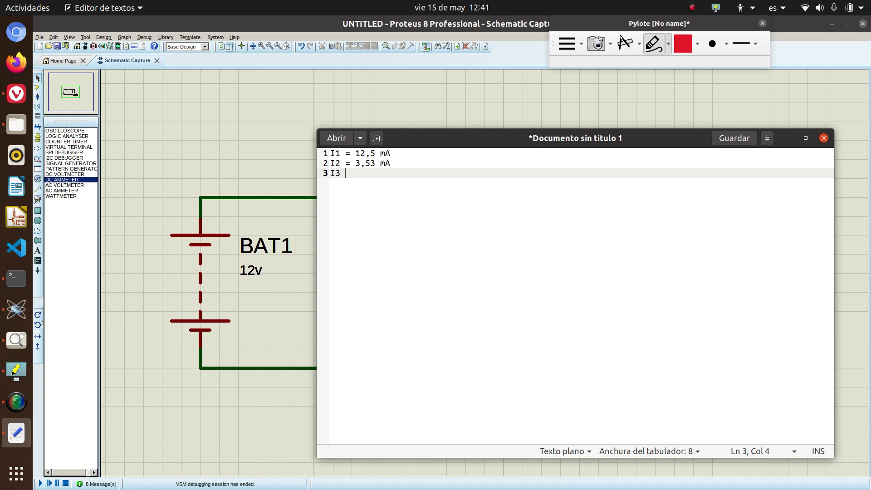
type("I3 = 8,99 mA")
left_click(794, 139)
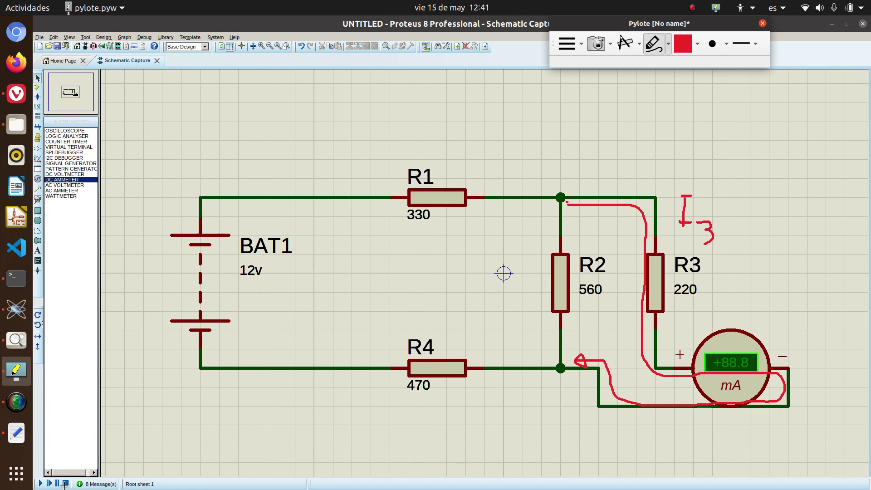
Step: Return to Proteus and delete the two wires connecting the ammeter to R3's lower end and to the lower junction
left_click(16, 309)
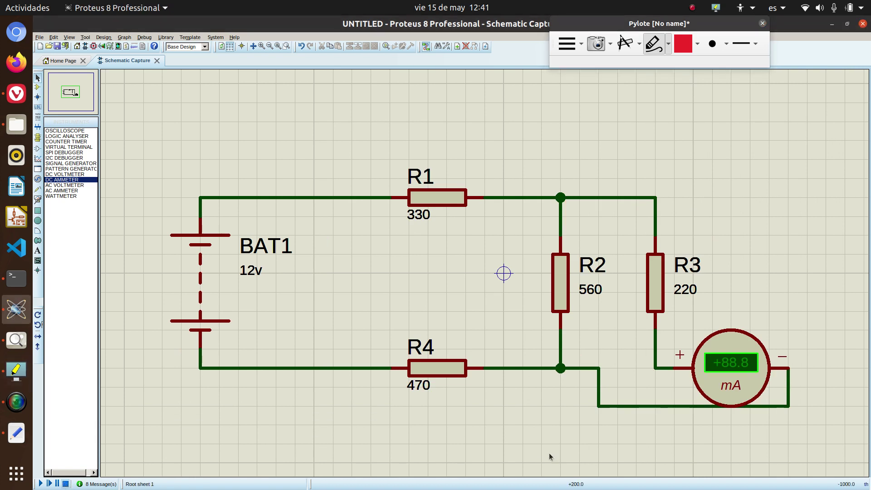
right_click(652, 350)
left_click(632, 352)
right_click(665, 350)
left_click(648, 347)
right_click(656, 358)
left_click(664, 372)
right_click(663, 371)
left_click(653, 406)
right_click(663, 374)
left_click(662, 373)
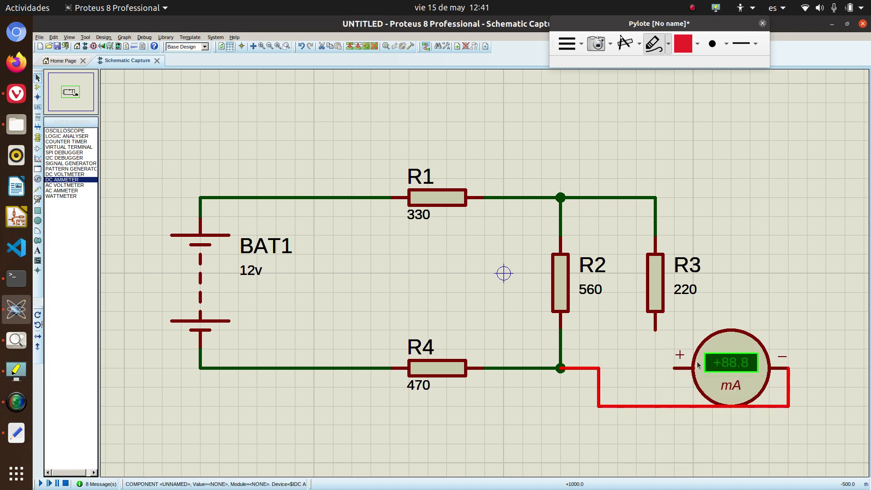
key("Delete")
Step: Wire R3's lower end directly to the lower junction and move the ammeter into the space between R1 and R4
left_click(655, 330)
left_click(561, 368)
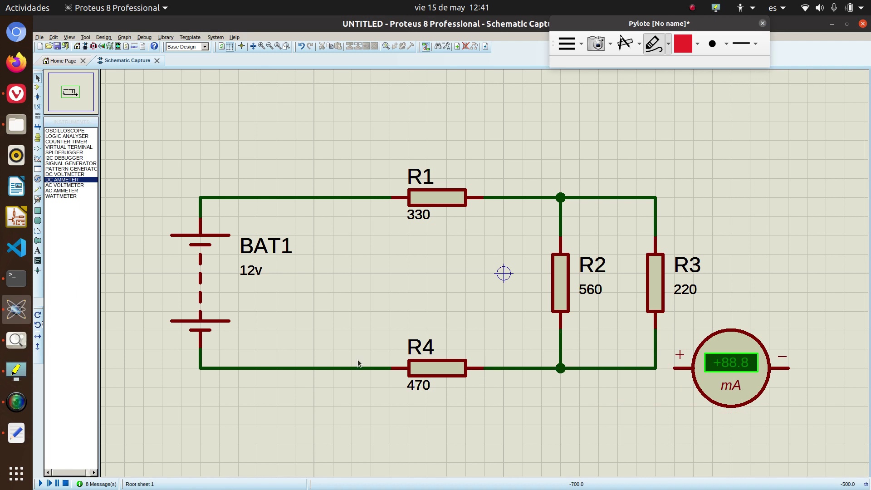
left_click_drag(731, 368, 389, 273)
left_click(489, 438)
Step: Replace the wire between R4 and the battery with the ammeter in series, its positive terminal to R4 and its negative to the battery's lower terminal
left_click(510, 366)
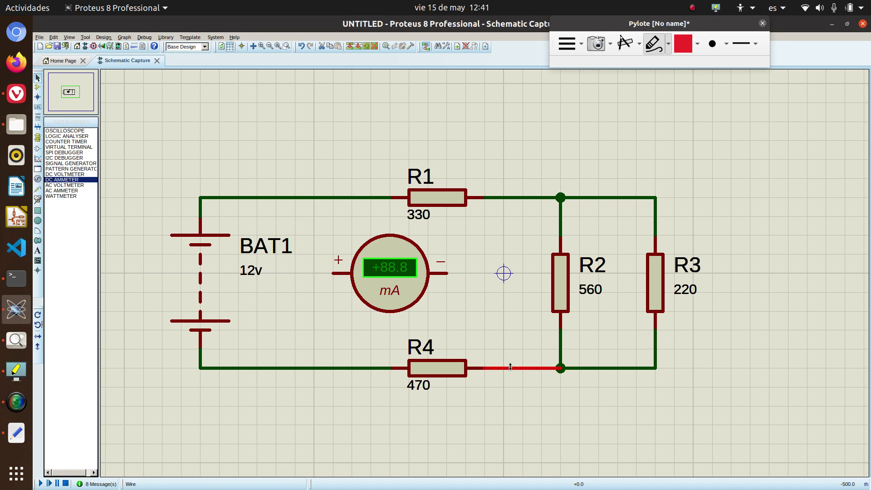
left_click(323, 369)
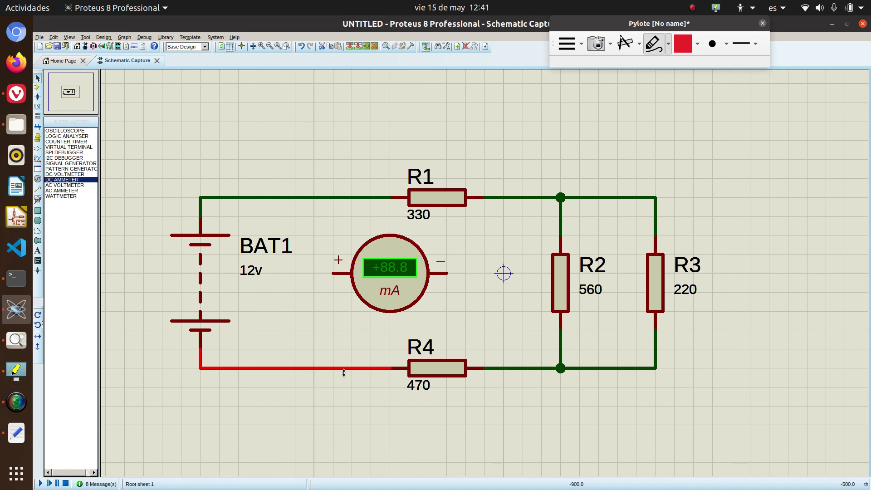
right_click(262, 368)
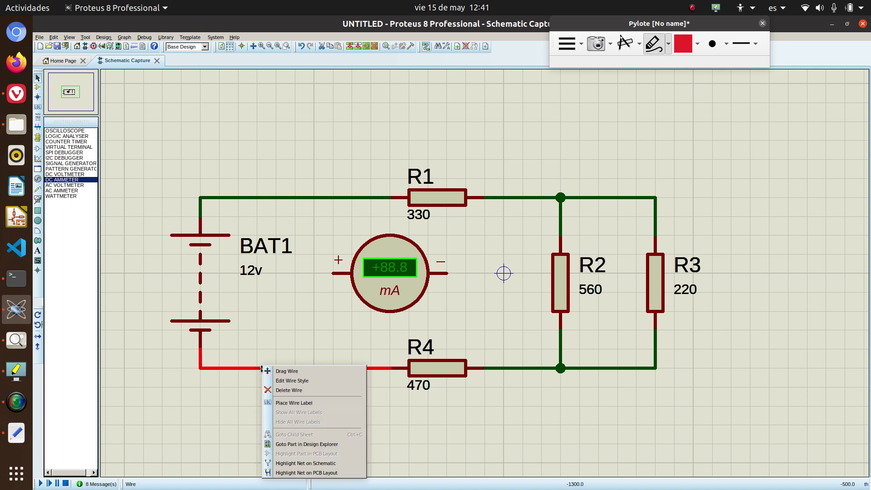
left_click(285, 390)
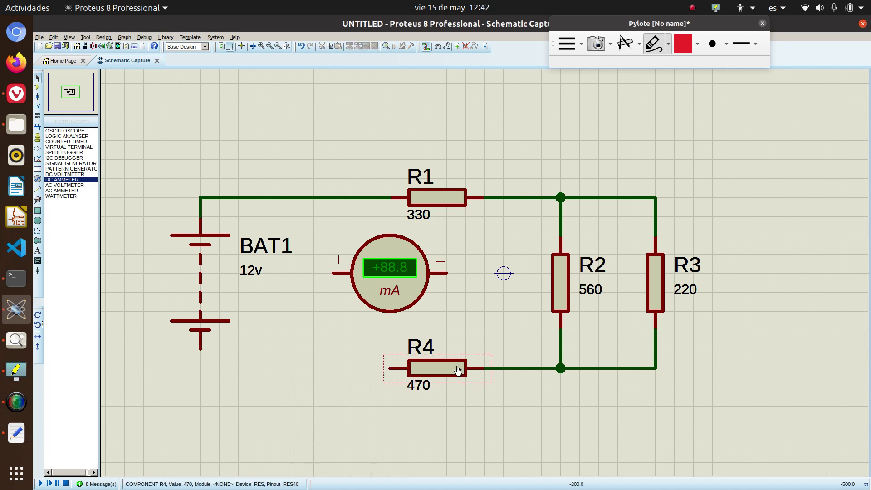
left_click(391, 367)
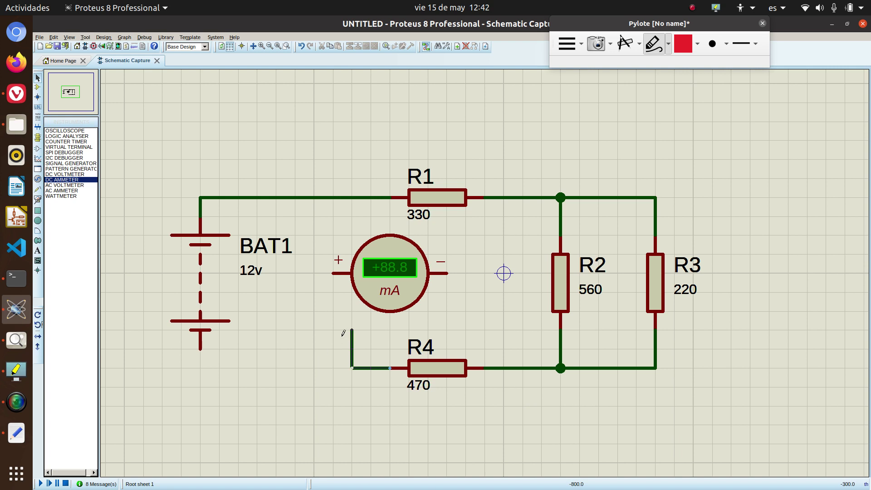
left_click(334, 273)
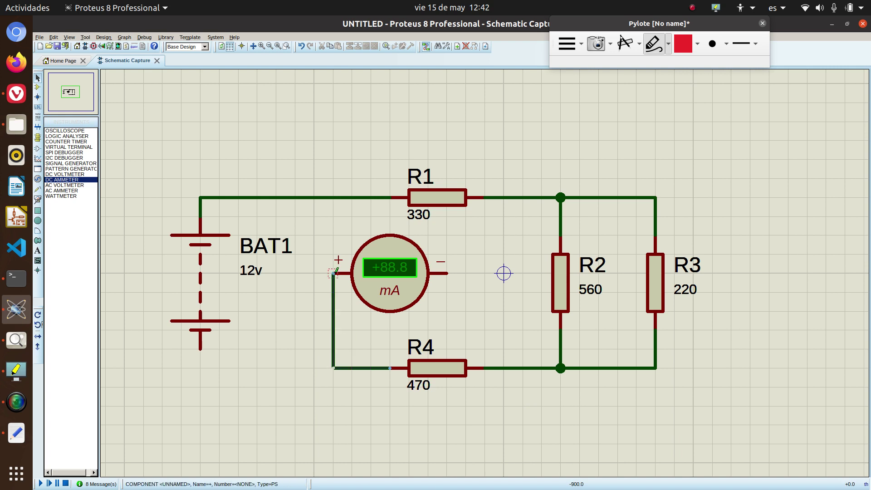
left_click(447, 273)
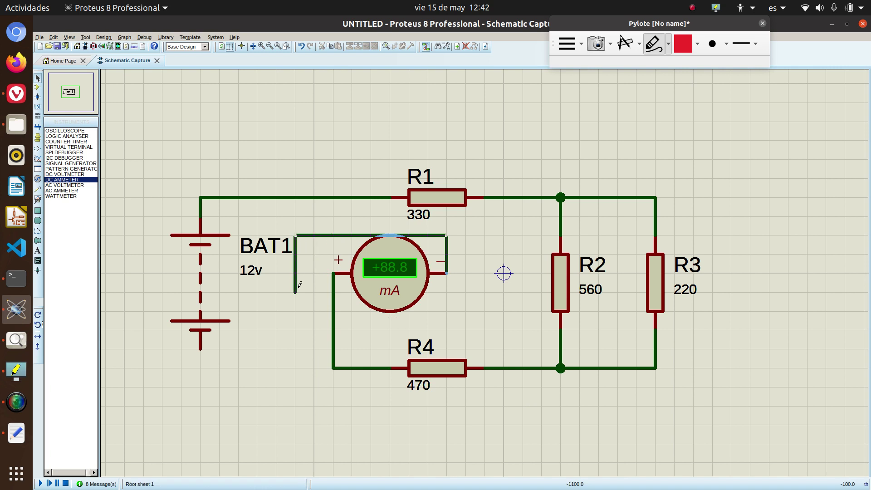
left_click(204, 349)
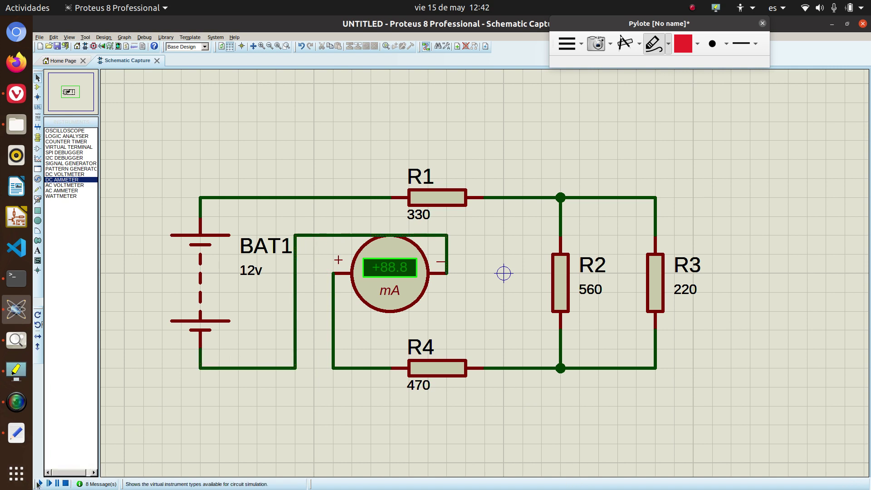
Step: Run and stop the simulation to read the current through R4, and record "I4 = 12,5 mA" on a new line of the text editor notes
left_click(40, 483)
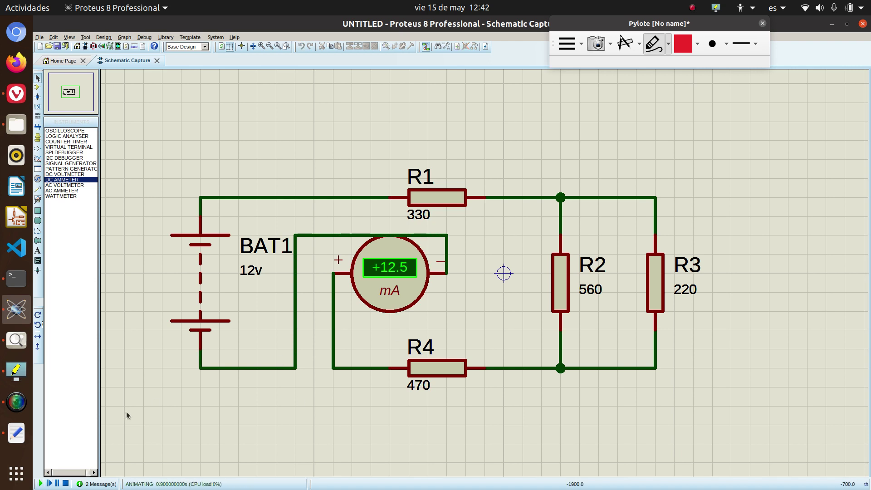
left_click(65, 484)
left_click(17, 433)
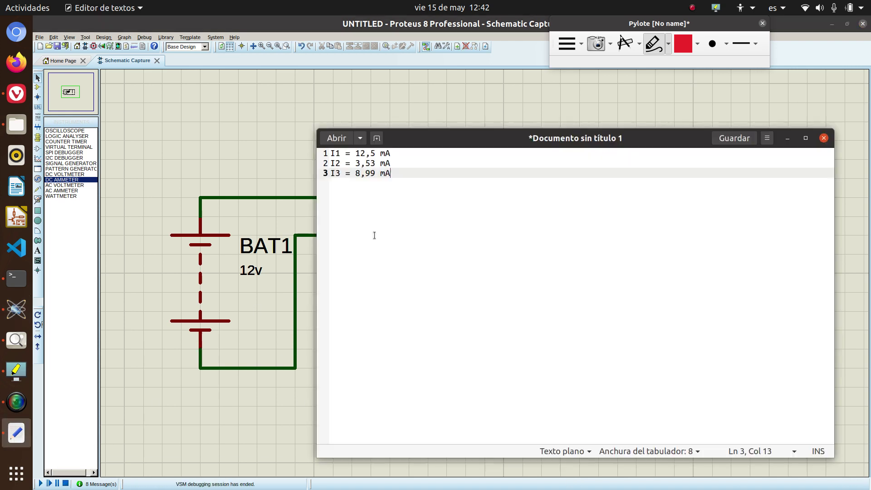
key("Return")
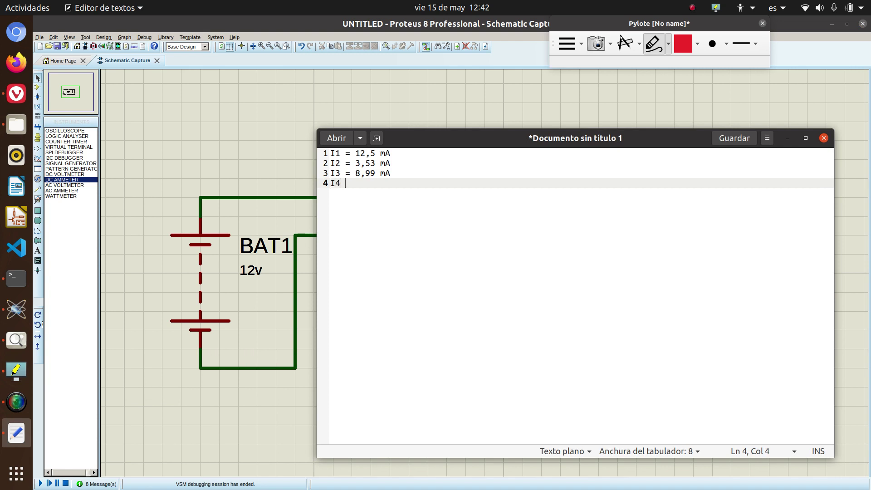
type("I4 = 12,5 mA")
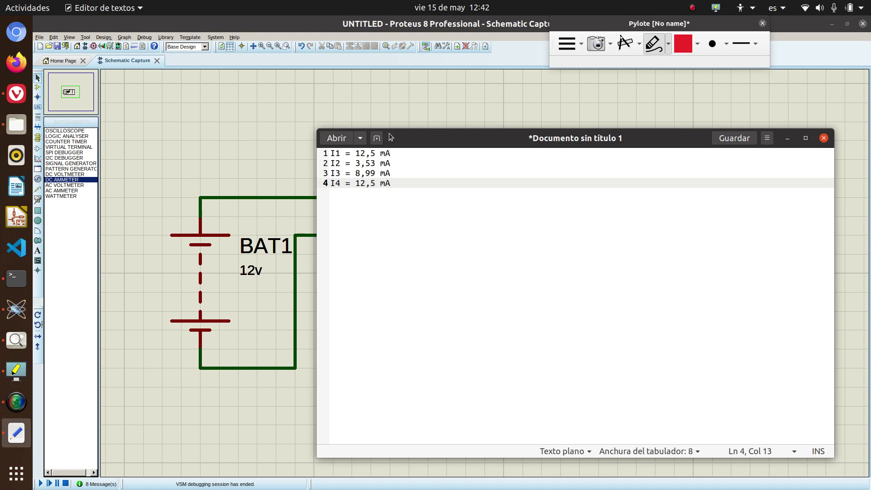
left_click(788, 138)
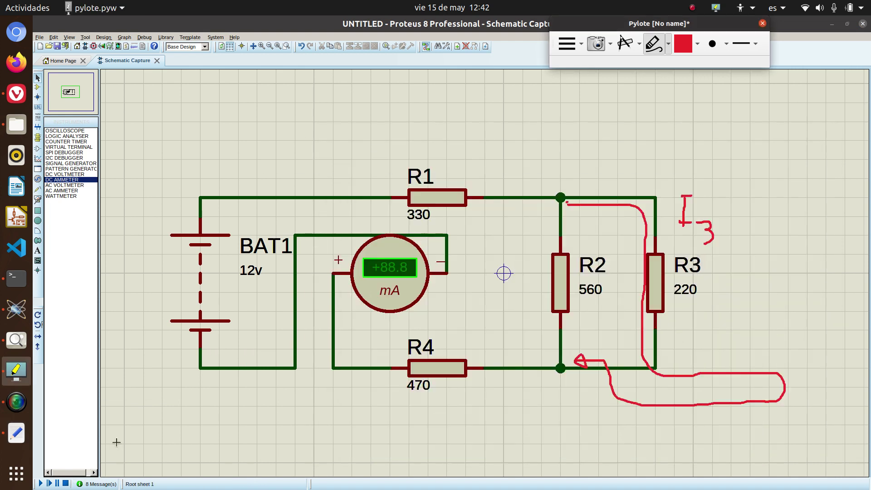
Step: Return to Proteus and delete both ammeter wires, the one to R4 and the one to the battery's lower terminal
left_click(16, 309)
right_click(331, 336)
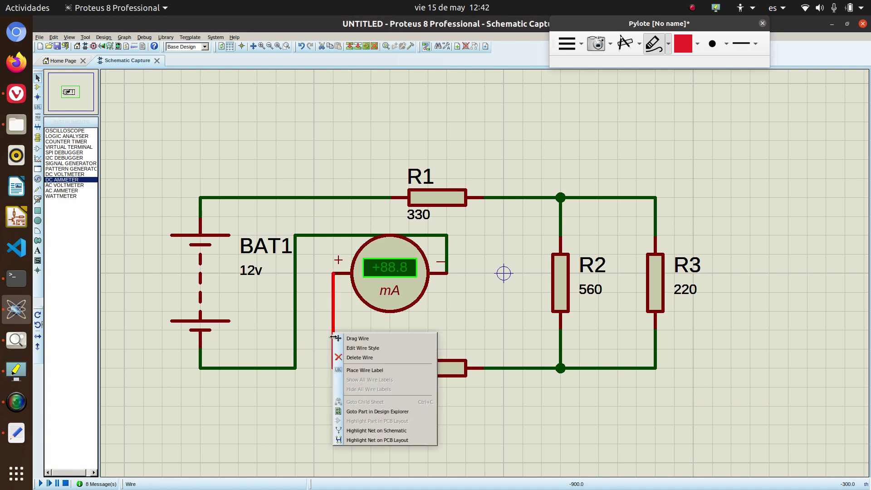
left_click(332, 338)
double_click(332, 337)
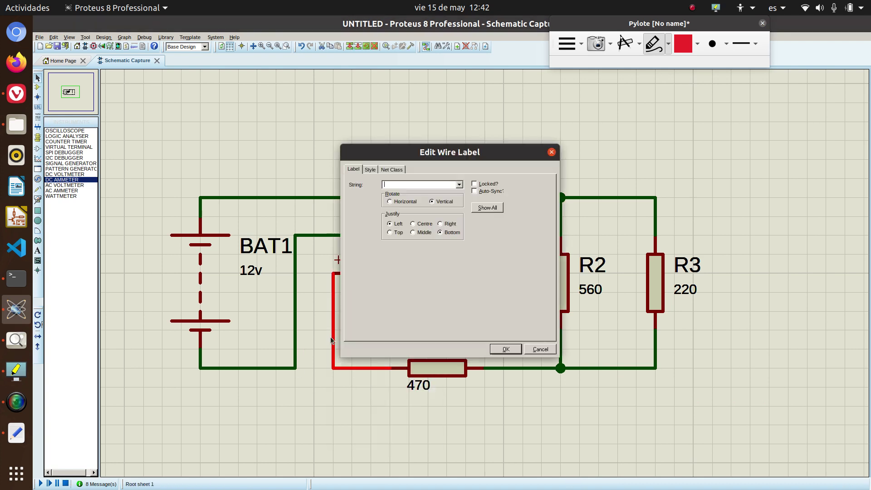
left_click(528, 352)
left_click(335, 368)
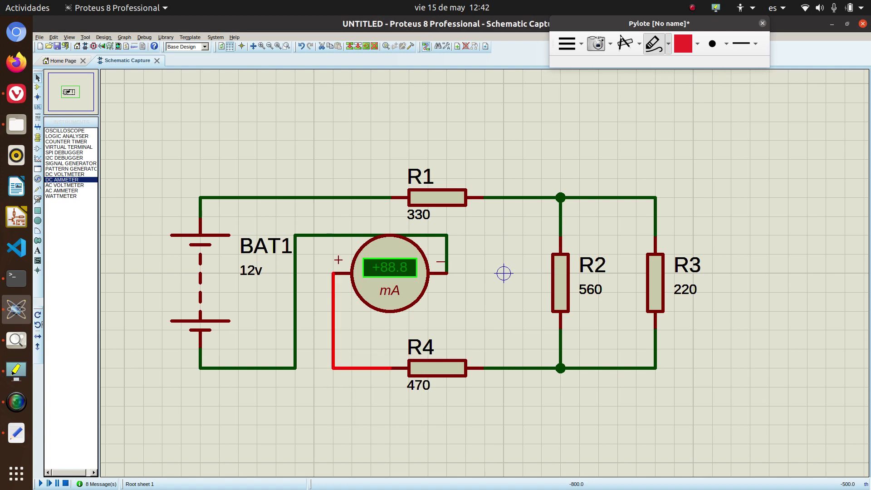
double_click(335, 369)
key("Escape")
right_click(349, 368)
left_click(376, 388)
left_click(294, 372)
right_click(295, 370)
key("Escape")
key("Delete")
Step: Move the ammeter above the circuit's upper wire and wire the battery's lower terminal directly to R4's free end
left_click_drag(415, 289, 339, 156)
left_click(287, 391)
left_click(200, 349)
left_click(386, 368)
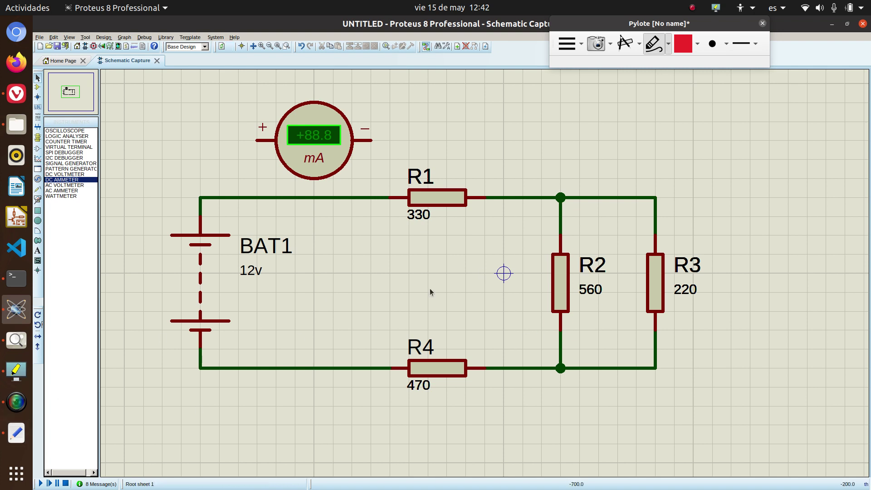
Step: Switch to Pylote and erase the red I3 current path and its label
left_click(688, 29)
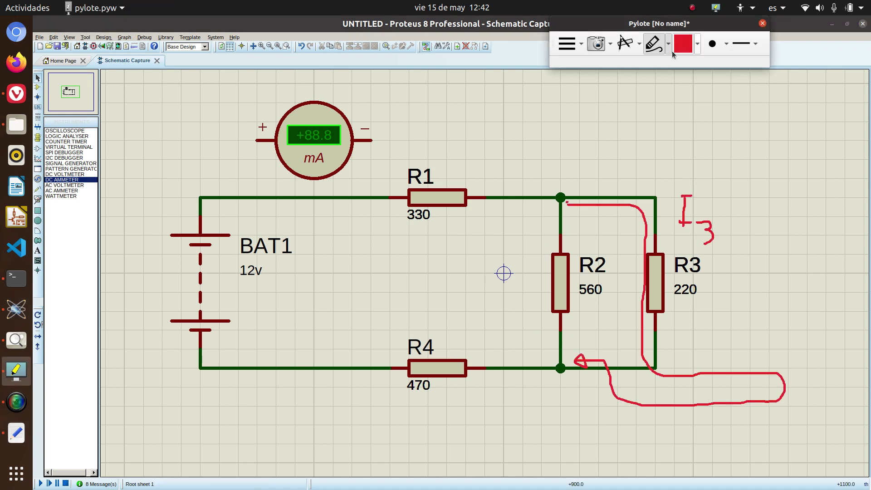
left_click(668, 45)
left_click(675, 225)
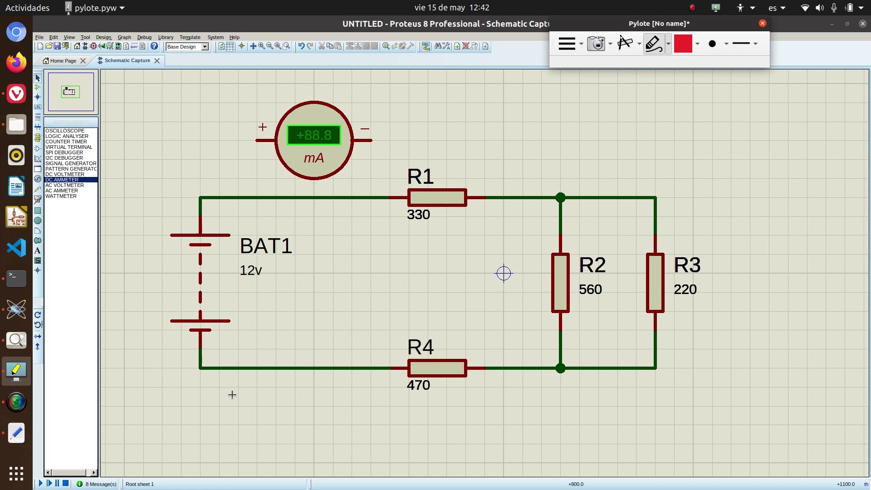
Step: Bring up the text editor notes, narrow their window, and place it beside the circuit so the schematic is mostly uncovered
left_click(14, 437)
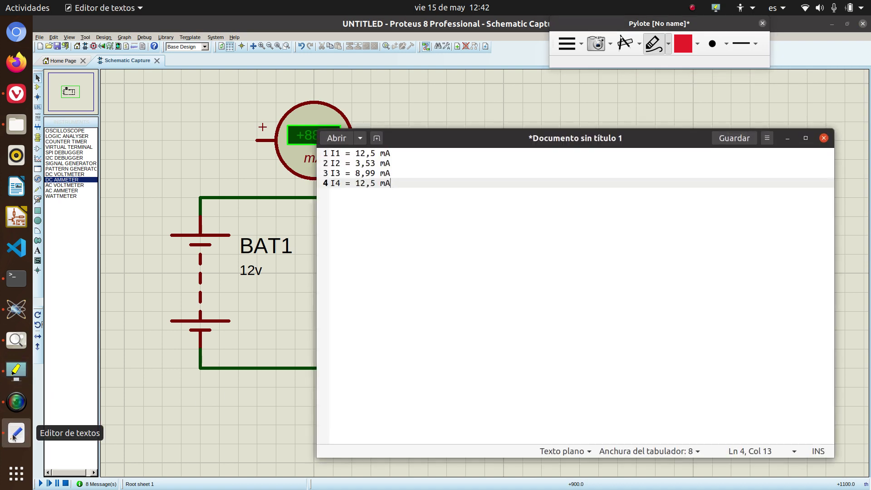
mouse_move(408, 141)
left_mouse_down()
mouse_move(709, 142)
mouse_move(399, 133)
left_mouse_up()
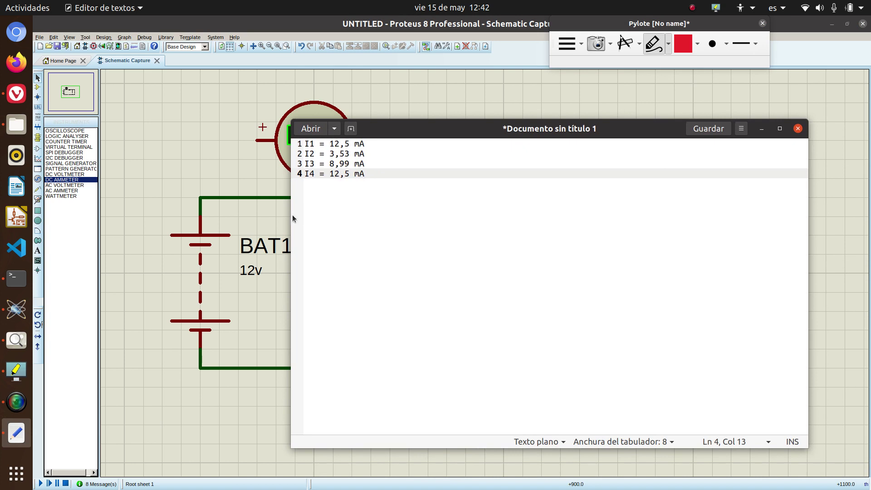
left_click_drag(292, 214, 580, 213)
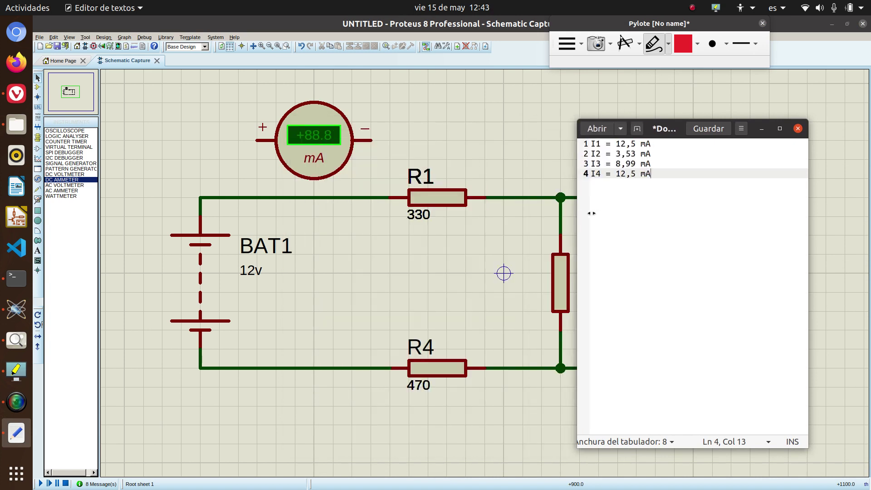
left_click_drag(677, 124, 785, 106)
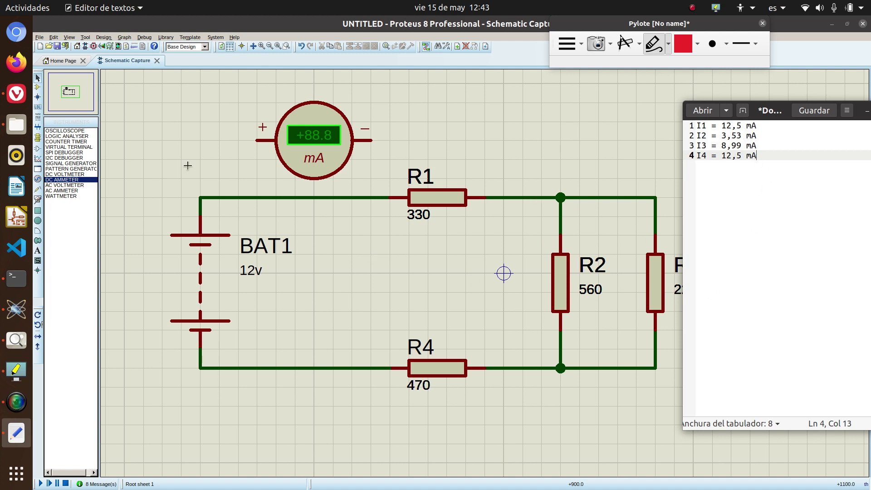
Step: Review the recorded currents I1 to I4 against the circuit, moving the notes window clear of R3
left_click_drag(769, 158, 698, 127)
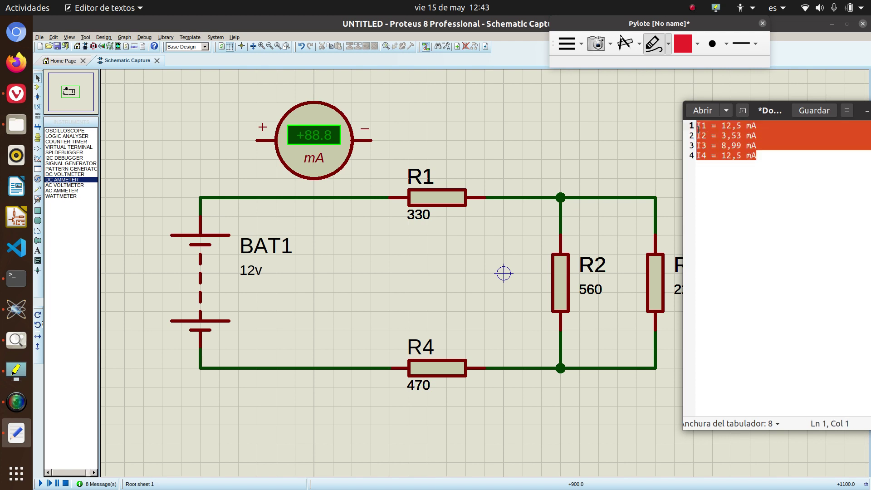
left_click(746, 156)
left_click(748, 125)
left_click(748, 135)
left_click(747, 145)
left_click(747, 155)
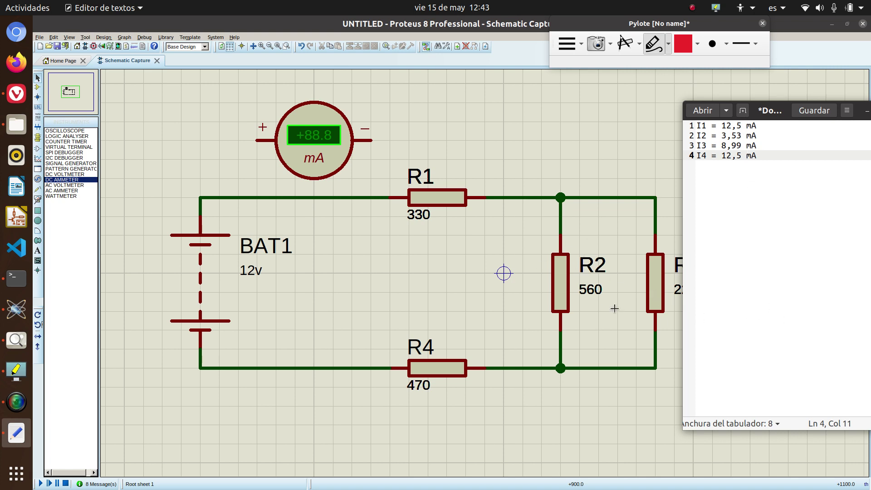
left_click_drag(763, 146, 696, 136)
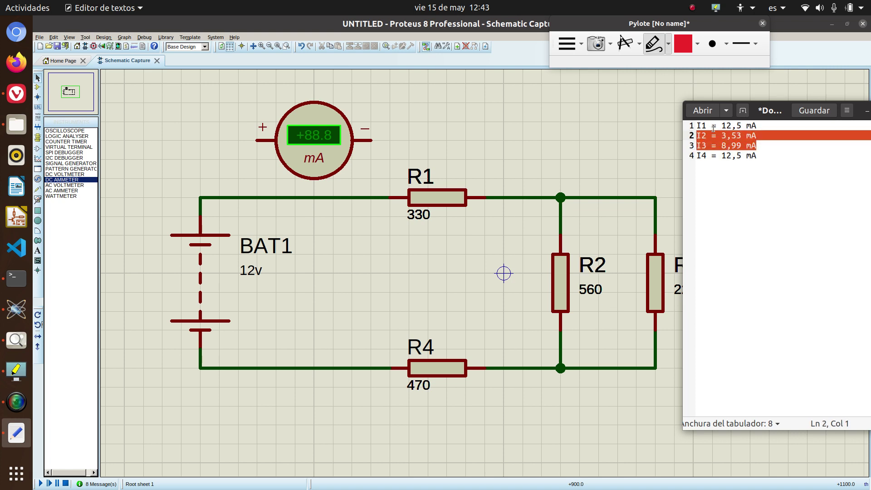
left_click(720, 125)
left_click(725, 155)
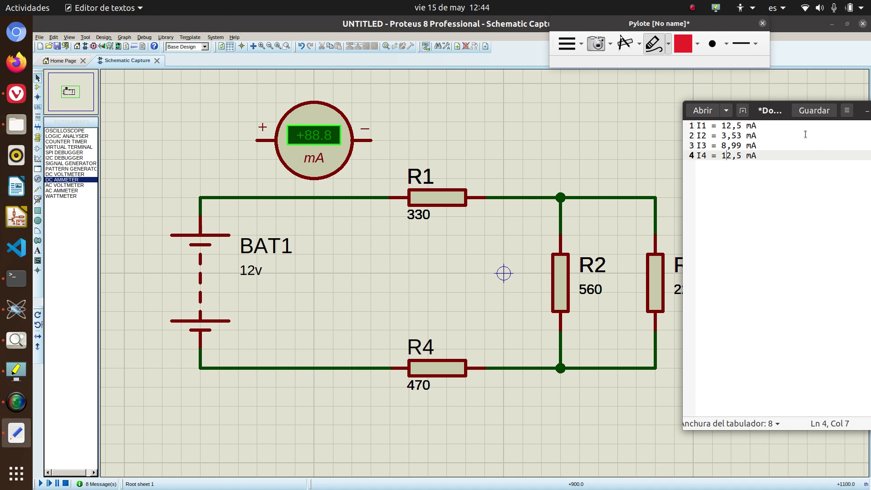
mouse_move(783, 105)
left_mouse_down()
mouse_move(768, 103)
mouse_move(793, 107)
mouse_move(788, 102)
left_mouse_up()
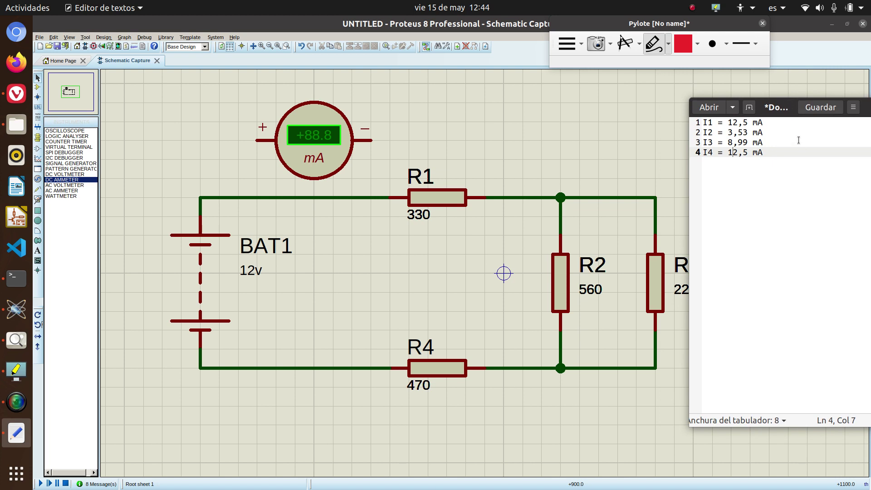
mouse_move(784, 108)
left_mouse_down()
mouse_move(768, 103)
mouse_move(800, 106)
left_mouse_up()
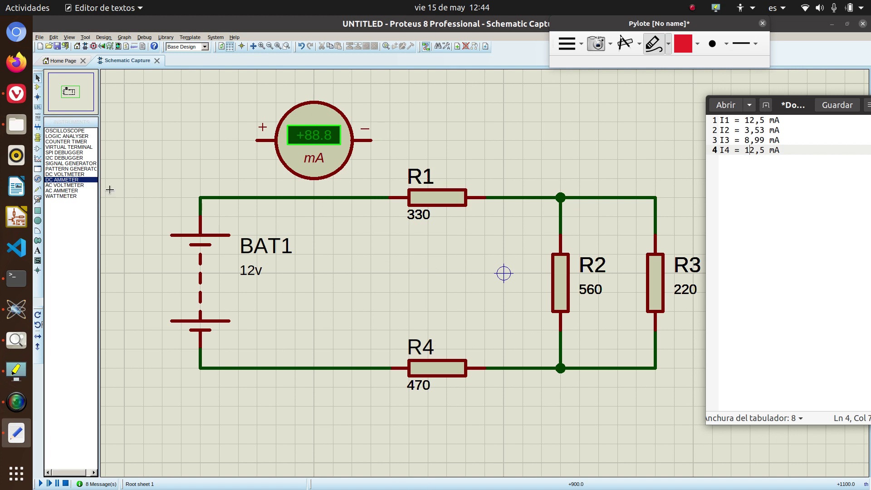
Step: Return to Proteus and move the Pylote toolbar clear of the schematic window's title
left_click(16, 309)
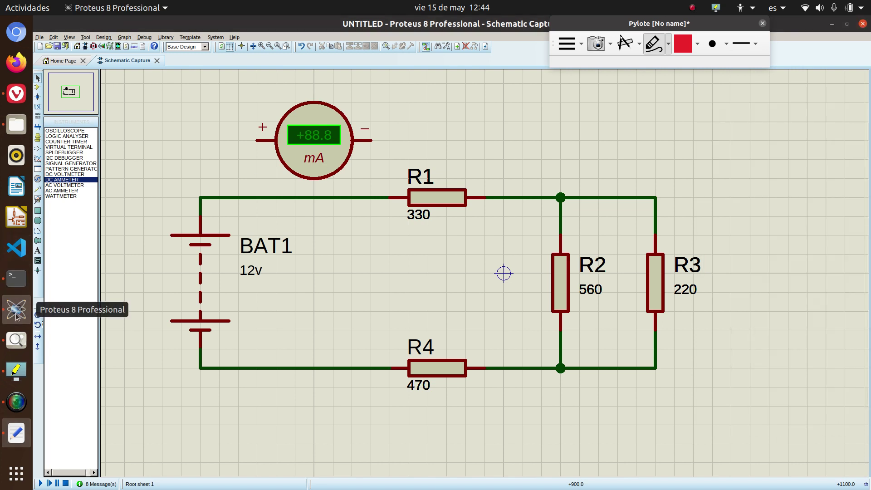
left_click_drag(594, 23, 633, 24)
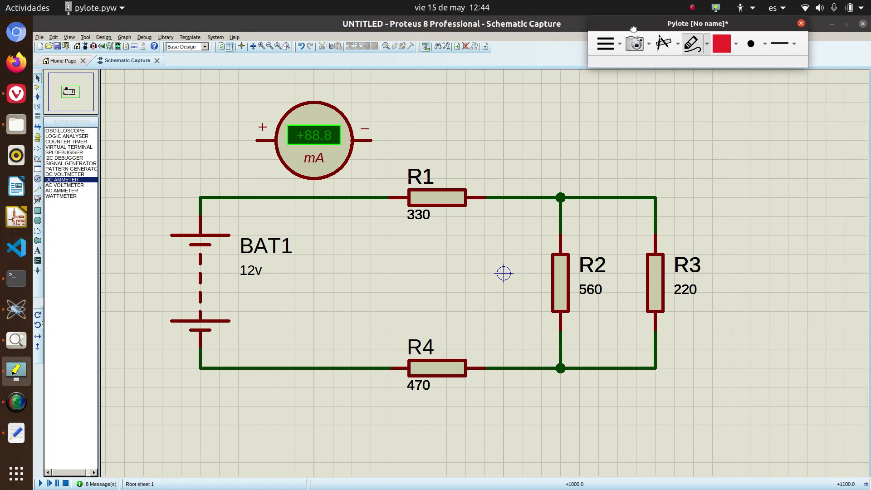